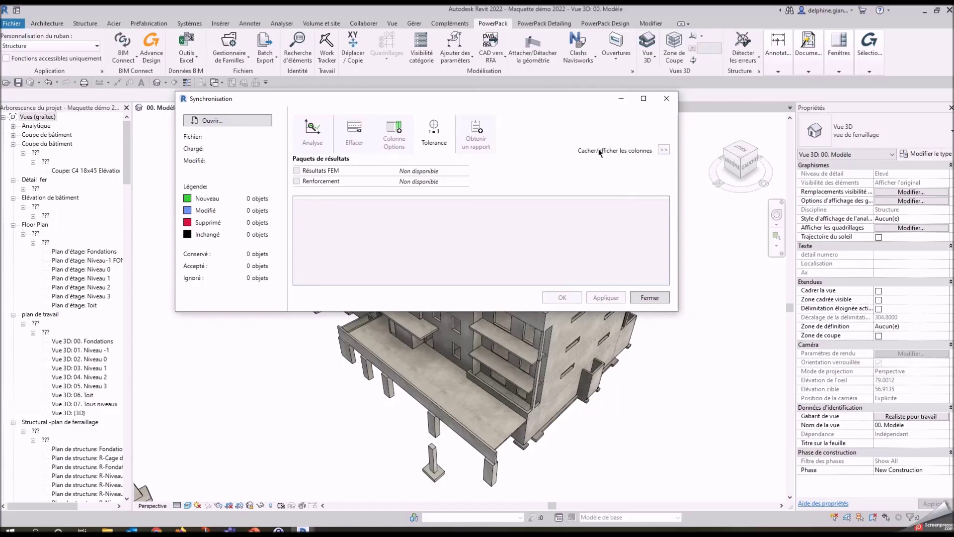
Enlarge the Synchronisation window and load the synchronisation file Maquette démo 2022-gtcx.
{"action": "left_click_drag", "start_coordinate": [459, 310], "coordinate": [458, 481]}
{"action": "left_click_drag", "start_coordinate": [678, 354], "coordinate": [761, 366]}
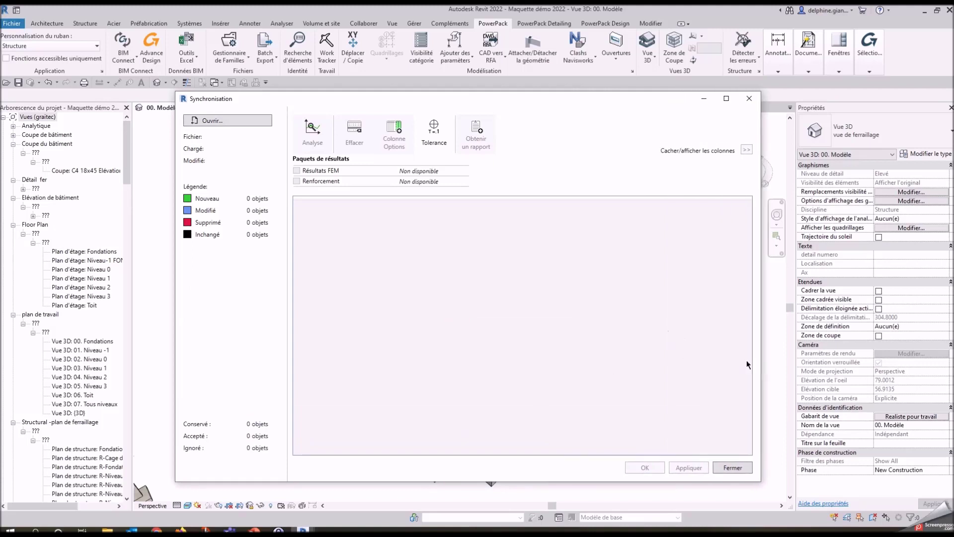
{"action": "left_click", "coordinate": [202, 121]}
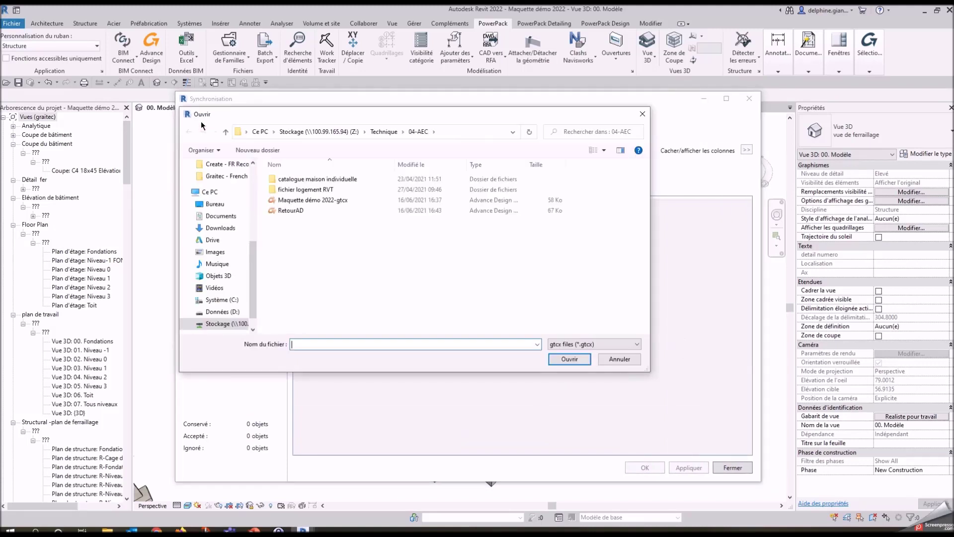
{"action": "left_click", "coordinate": [311, 200]}
{"action": "left_click", "coordinate": [569, 359]}
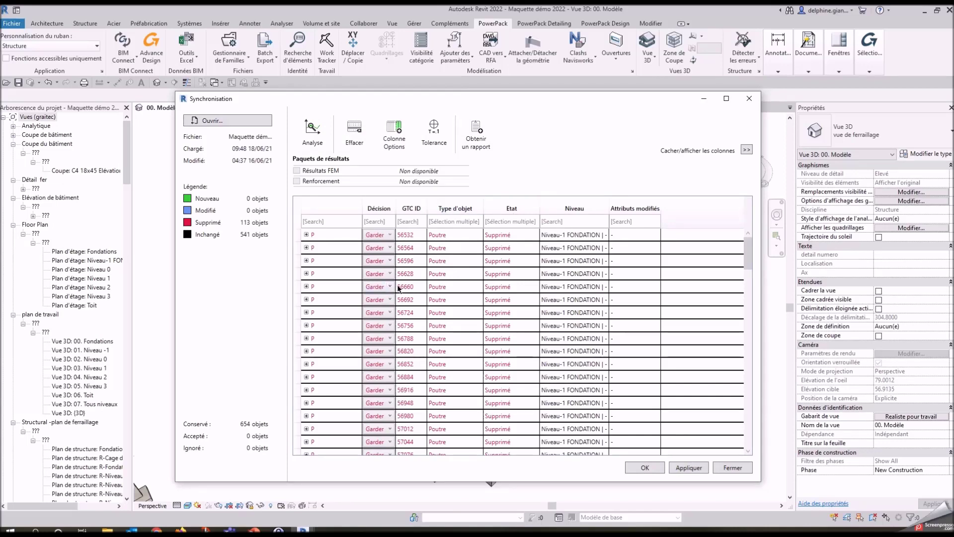
Look through the list of compared objects, checking their types, states and levels.
{"action": "scroll", "coordinate": [452, 323], "scroll_direction": "down", "scroll_amount": 6}
{"action": "scroll", "coordinate": [452, 323], "scroll_direction": "down", "scroll_amount": 5}
{"action": "scroll", "coordinate": [452, 324], "scroll_direction": "down", "scroll_amount": 6}
{"action": "scroll", "coordinate": [451, 327], "scroll_direction": "down", "scroll_amount": 8}
{"action": "scroll", "coordinate": [451, 328], "scroll_direction": "down", "scroll_amount": 6}
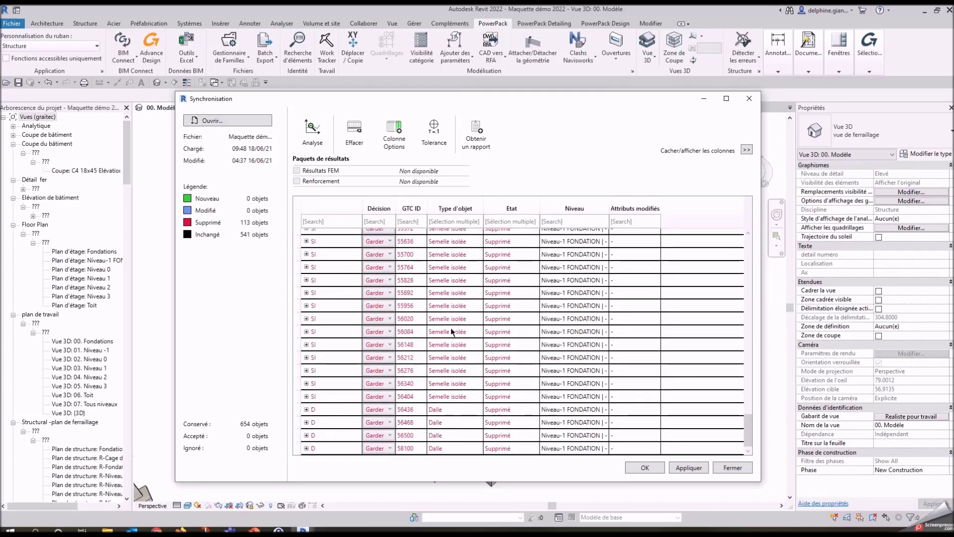
{"action": "scroll", "coordinate": [452, 331], "scroll_direction": "up", "scroll_amount": 8}
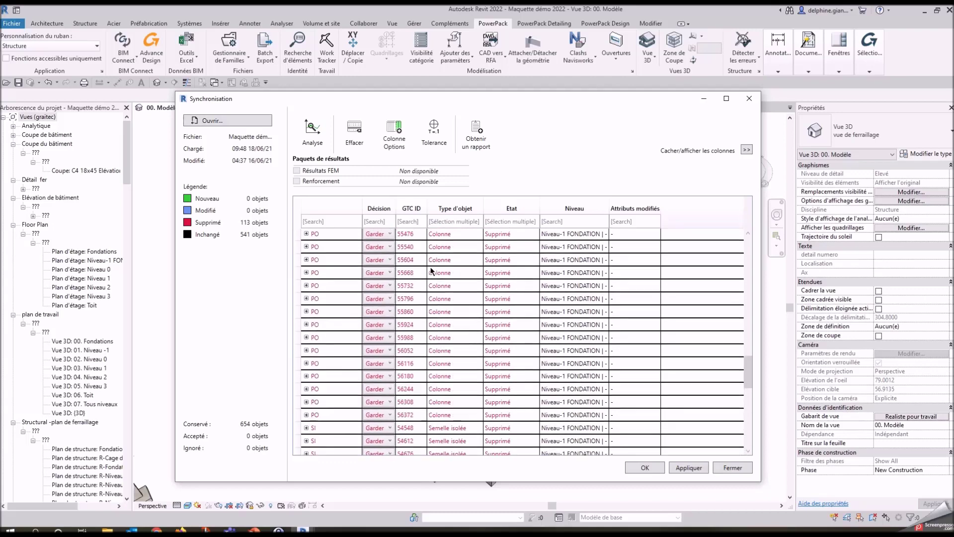
{"action": "scroll", "coordinate": [433, 248], "scroll_direction": "down", "scroll_amount": 12}
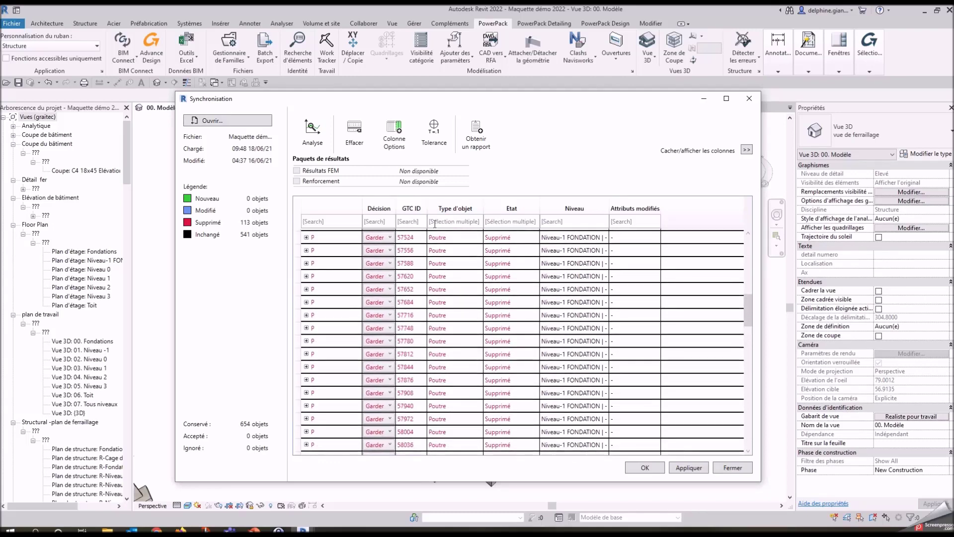
{"action": "scroll", "coordinate": [435, 299], "scroll_direction": "up", "scroll_amount": 5}
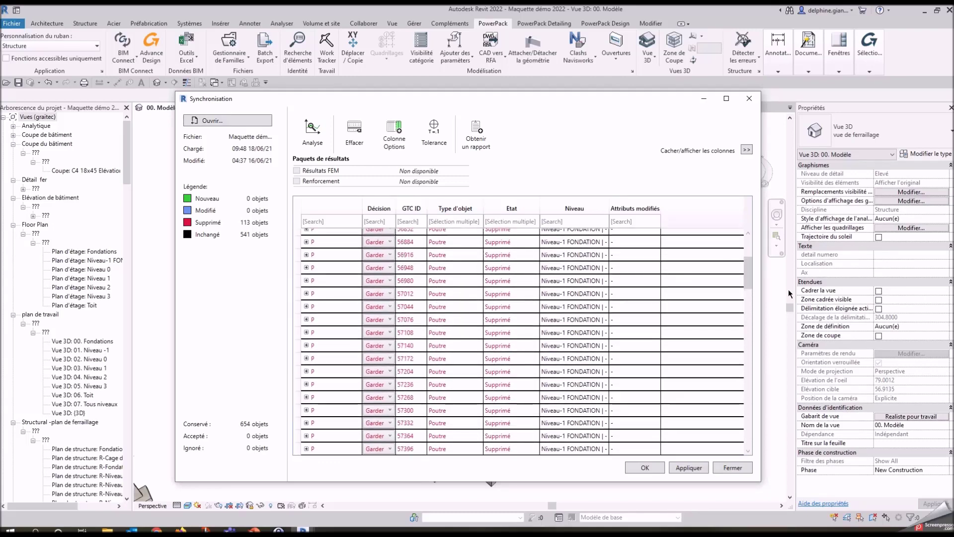
{"action": "scroll", "coordinate": [742, 293], "scroll_direction": "down", "scroll_amount": 5}
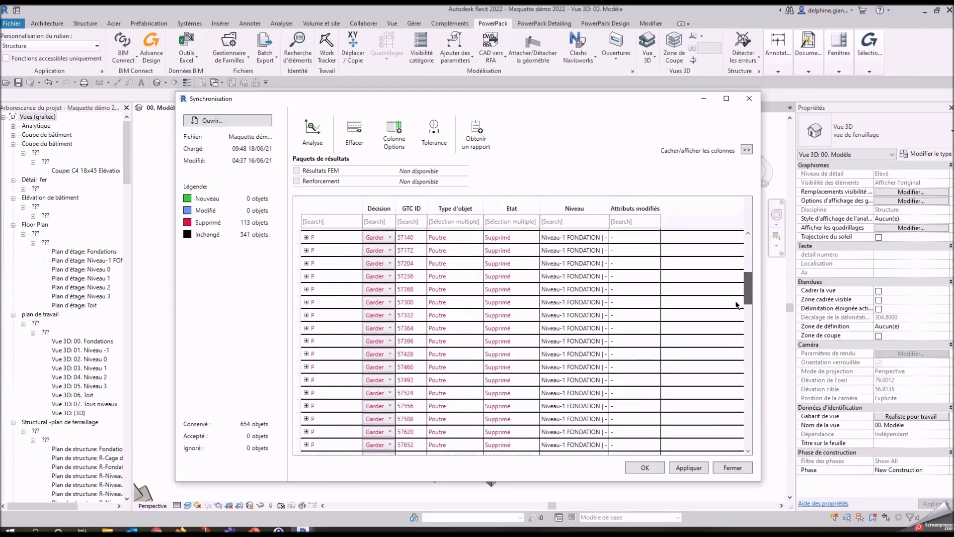
{"action": "scroll", "coordinate": [734, 315], "scroll_direction": "down", "scroll_amount": 7}
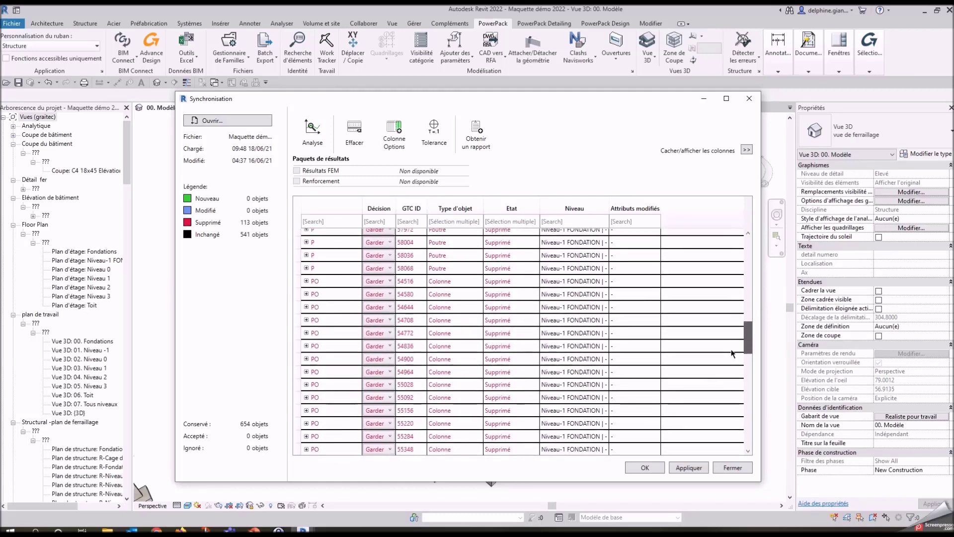
{"action": "scroll", "coordinate": [732, 353], "scroll_direction": "down", "scroll_amount": 9}
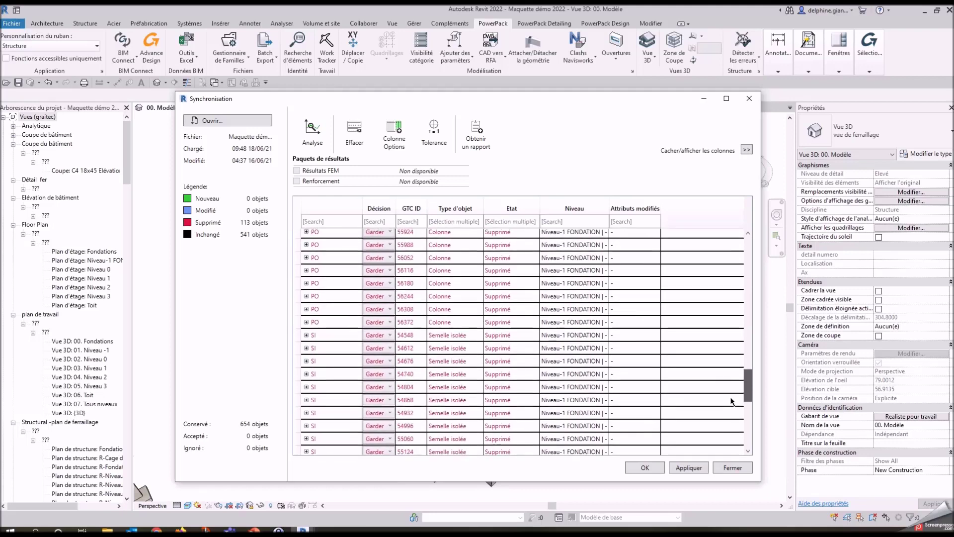
{"action": "scroll", "coordinate": [730, 413], "scroll_direction": "up", "scroll_amount": 20}
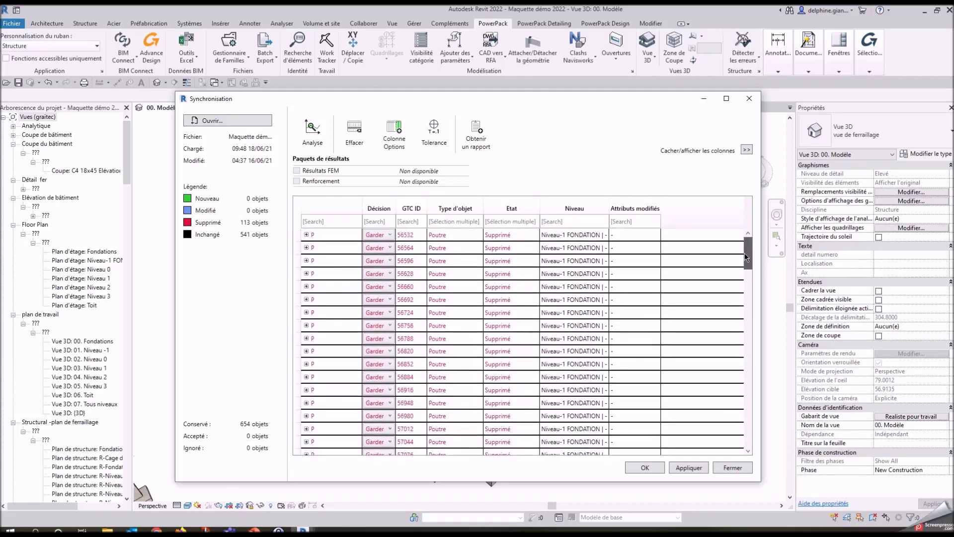
Filter the object list by type to show only Colonne objects, and sort it by Niveau.
{"action": "left_click", "coordinate": [455, 210]}
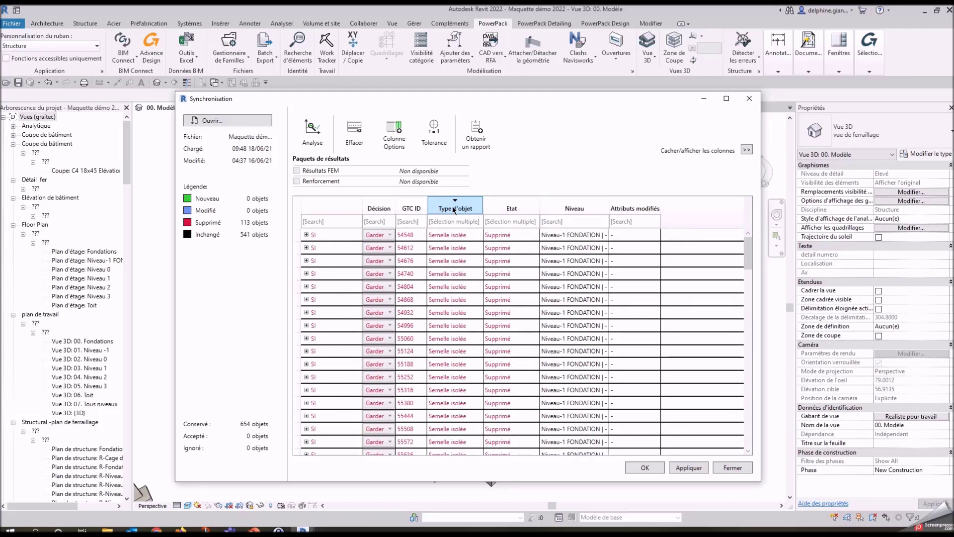
{"action": "left_click", "coordinate": [456, 200]}
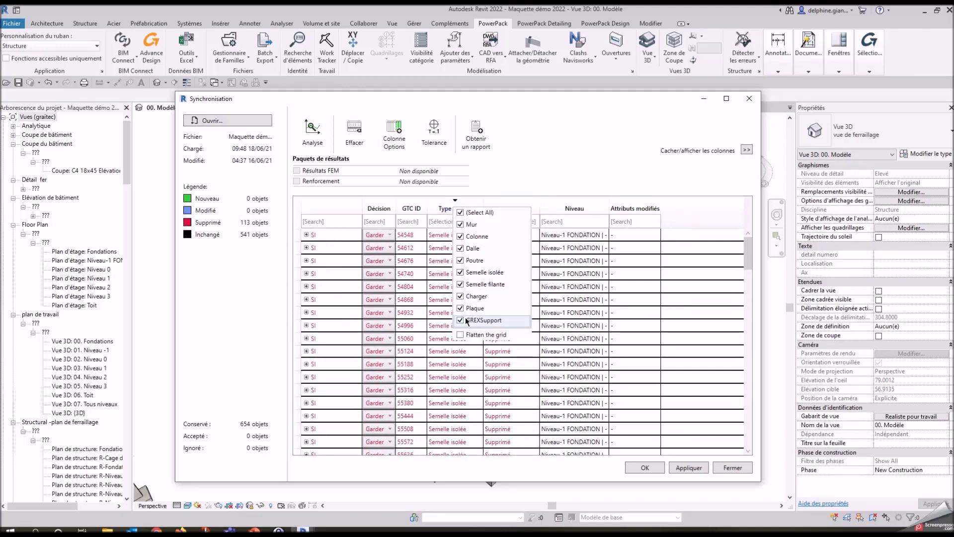
{"action": "left_click", "coordinate": [460, 213]}
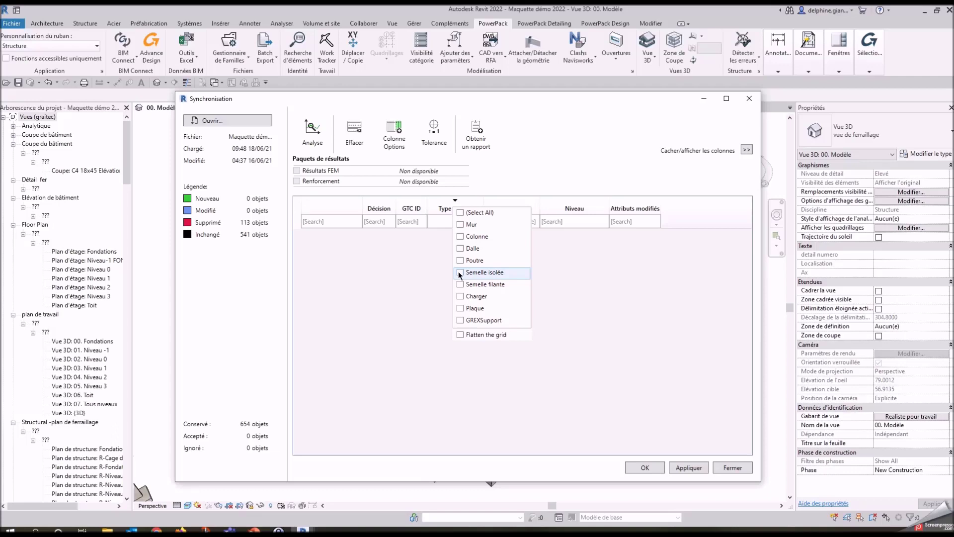
{"action": "left_click", "coordinate": [460, 236]}
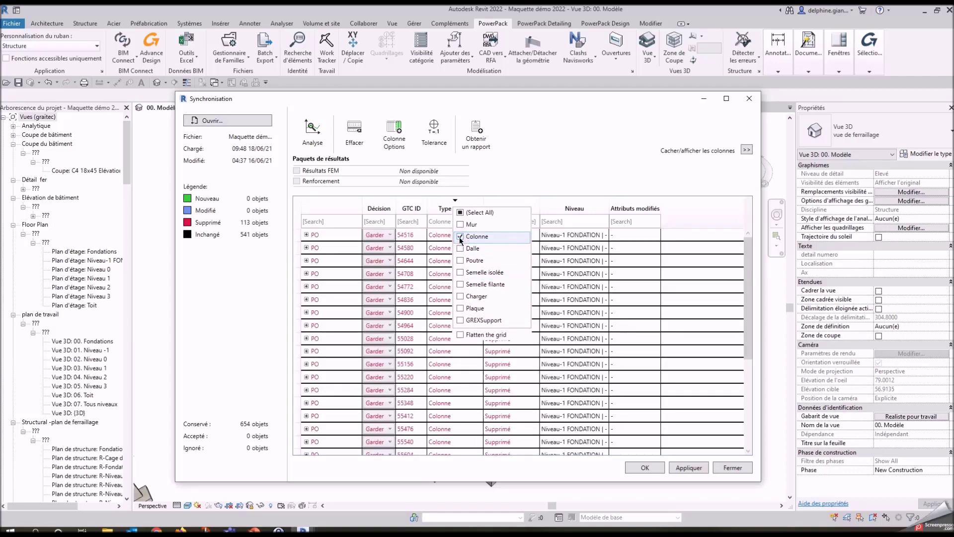
{"action": "left_click", "coordinate": [584, 207]}
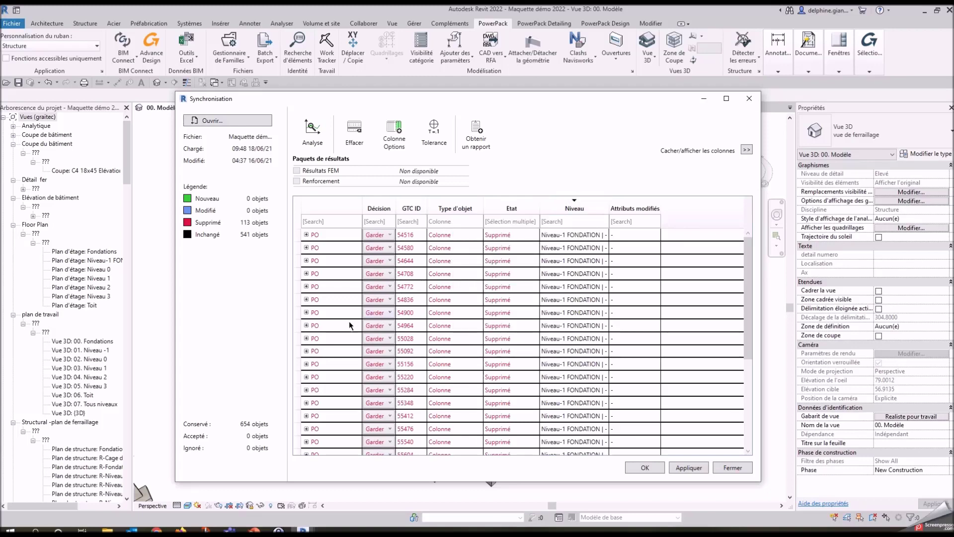
Expand the parameters and geometry of the column with GTC ID 54772 and examine its point coordinates.
{"action": "left_click", "coordinate": [306, 286]}
{"action": "left_click", "coordinate": [314, 300]}
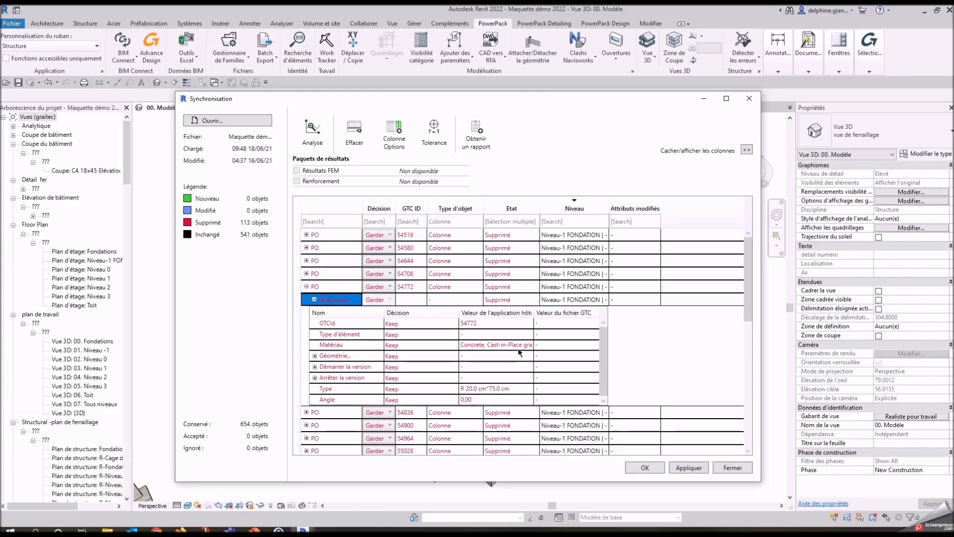
{"action": "left_click", "coordinate": [315, 356]}
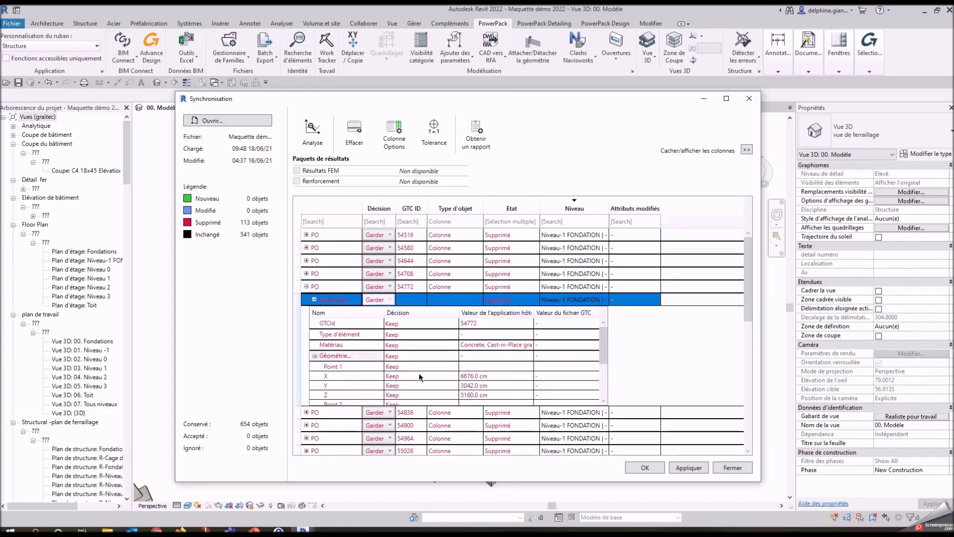
{"action": "left_click_drag", "start_coordinate": [602, 359], "coordinate": [601, 384]}
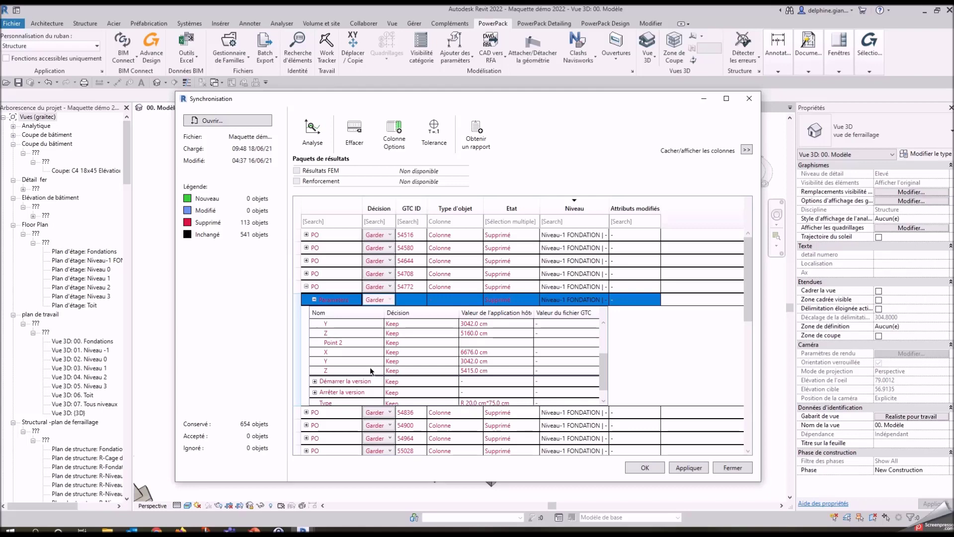
Try to change the decision on the Parameters row of column 54772.
{"action": "left_click", "coordinate": [385, 301]}
{"action": "left_click", "coordinate": [389, 299]}
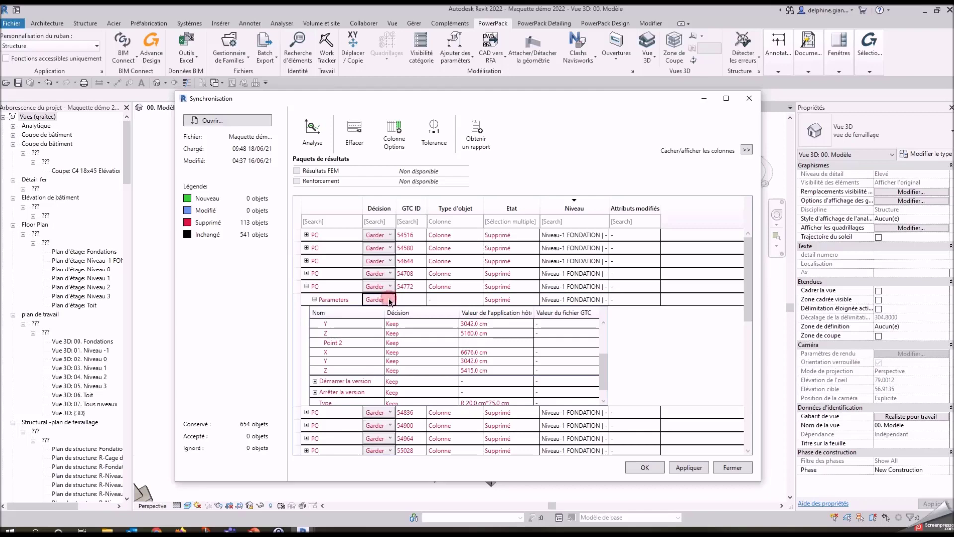
{"action": "left_click", "coordinate": [377, 301]}
{"action": "left_click", "coordinate": [390, 300]}
Add the Géométrie, Type and Matériau attributes as extra columns in the object list.
{"action": "left_click", "coordinate": [393, 143]}
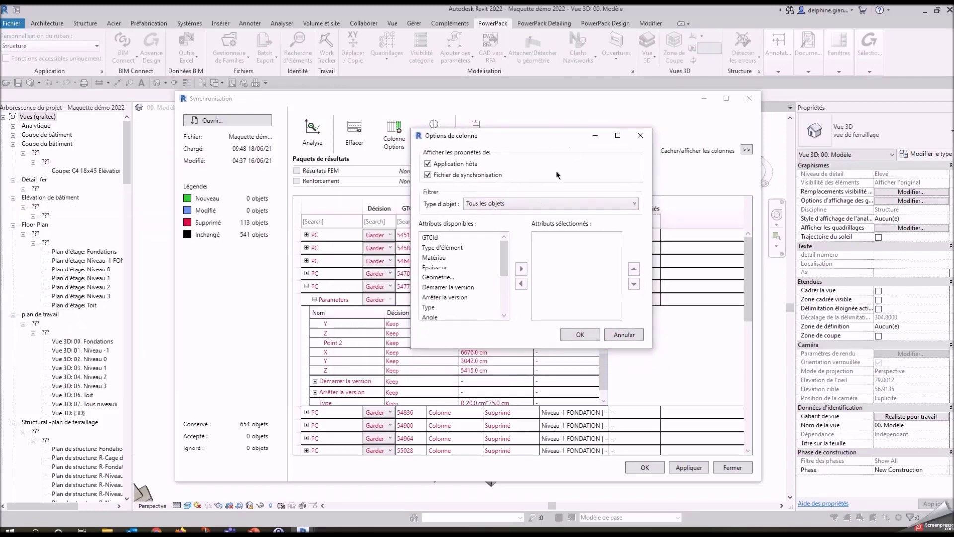
{"action": "left_click", "coordinate": [445, 278]}
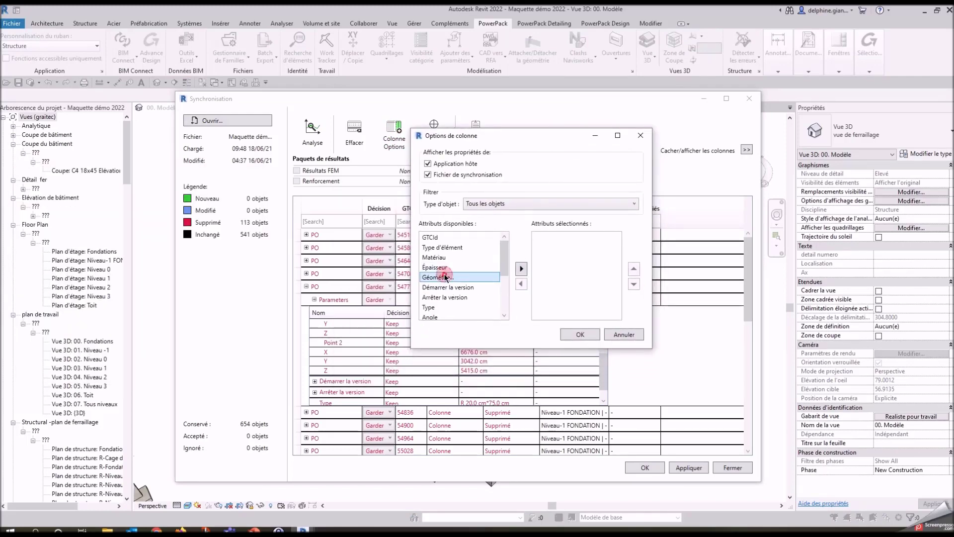
{"action": "left_click", "coordinate": [521, 269]}
{"action": "left_click", "coordinate": [435, 297]}
{"action": "left_click", "coordinate": [518, 271]}
{"action": "left_click", "coordinate": [437, 257]}
{"action": "left_click", "coordinate": [521, 269]}
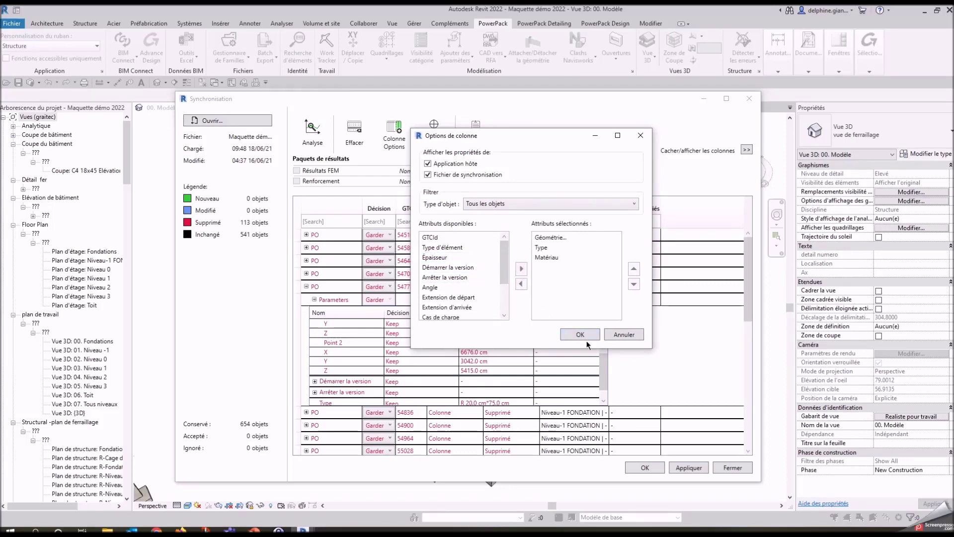
{"action": "left_click", "coordinate": [582, 333]}
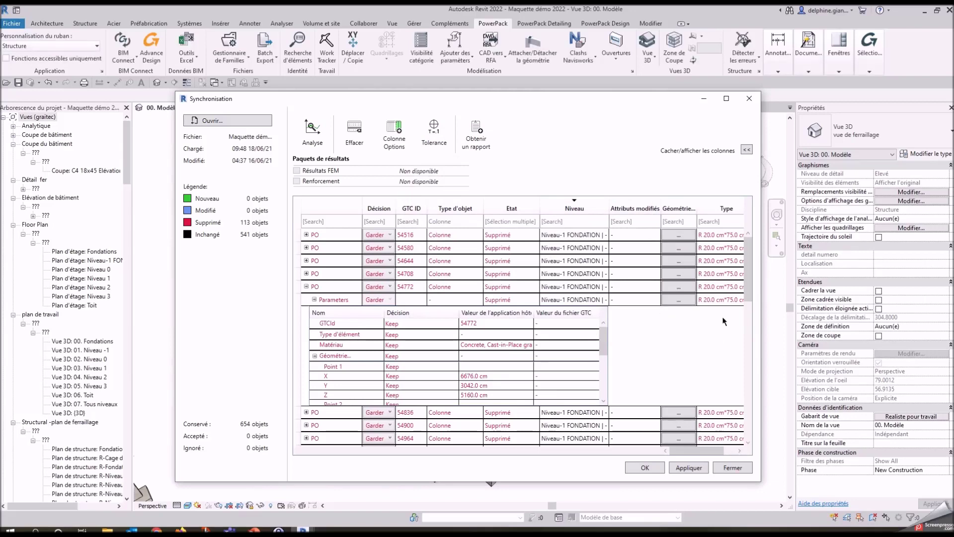
Widen the Synchronisation window to fit the added columns and look through the column objects.
{"action": "left_click_drag", "start_coordinate": [762, 142], "coordinate": [904, 192]}
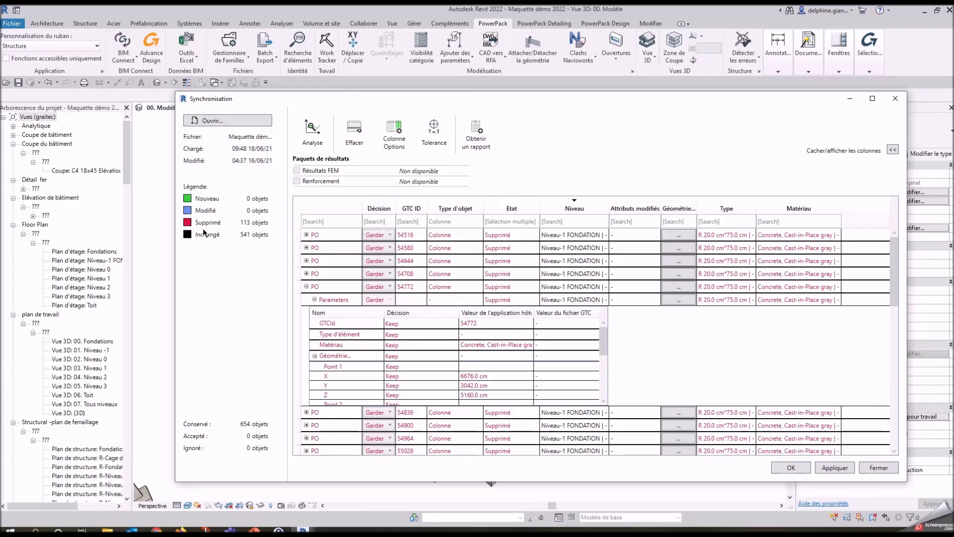
{"action": "scroll", "coordinate": [463, 324], "scroll_direction": "down", "scroll_amount": 3}
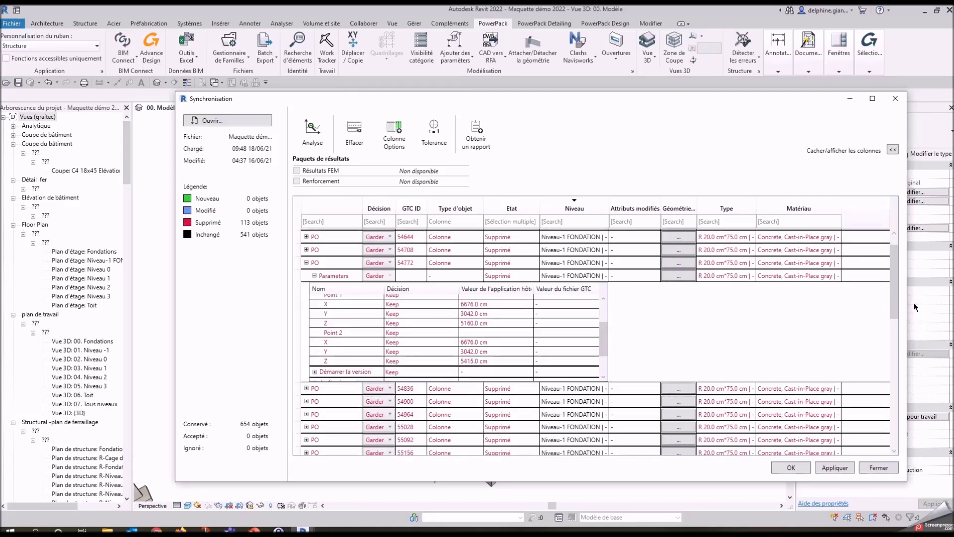
{"action": "mouse_move", "coordinate": [893, 303]}
{"action": "left_mouse_down"}
{"action": "mouse_move", "coordinate": [883, 327]}
{"action": "mouse_move", "coordinate": [884, 297]}
{"action": "left_mouse_up"}
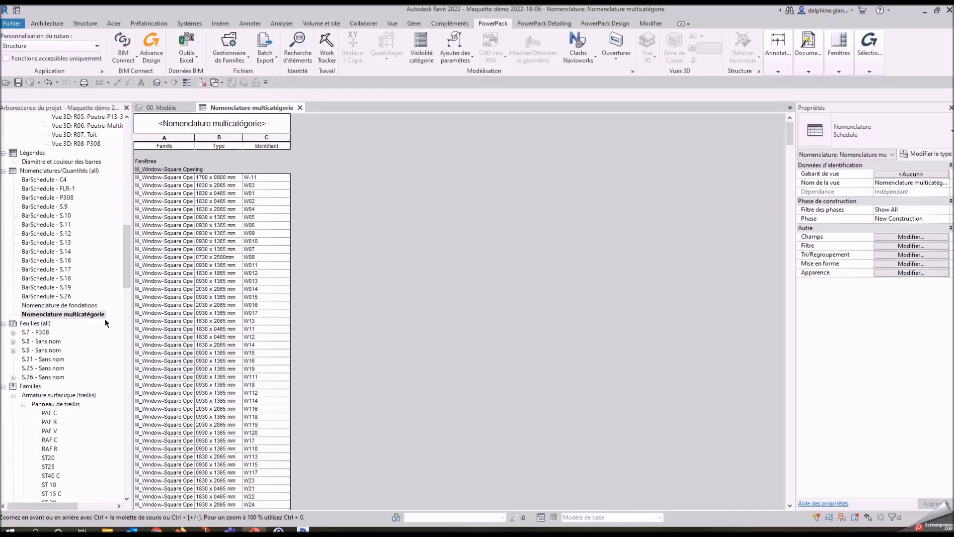
Create a new Excel link from the schedule Nomenclature multicatégorie, keeping Famille, Type and Identifiant as its parameters.
{"action": "left_click", "coordinate": [84, 316]}
{"action": "left_click", "coordinate": [186, 57]}
{"action": "left_click", "coordinate": [198, 76]}
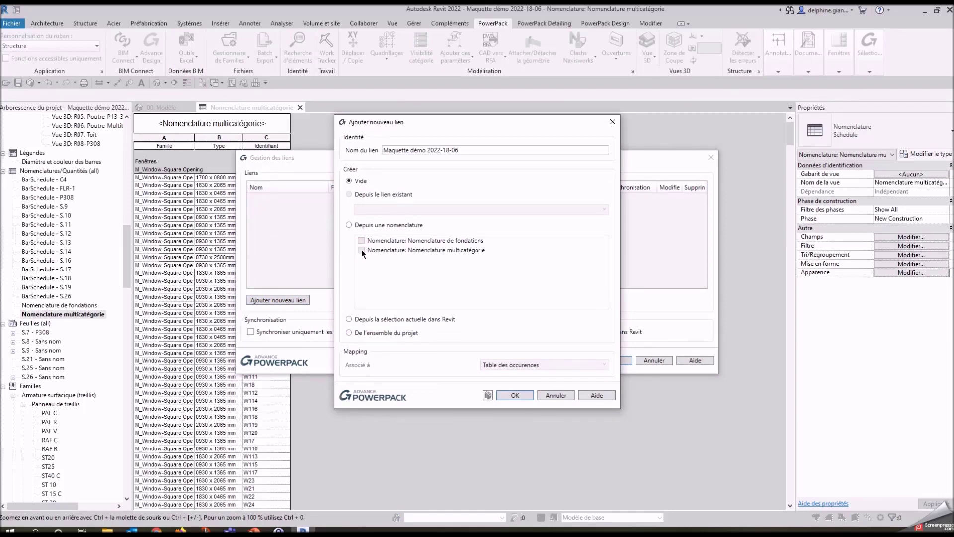
{"action": "left_click", "coordinate": [361, 250]}
{"action": "left_click", "coordinate": [348, 225]}
{"action": "left_click", "coordinate": [361, 250]}
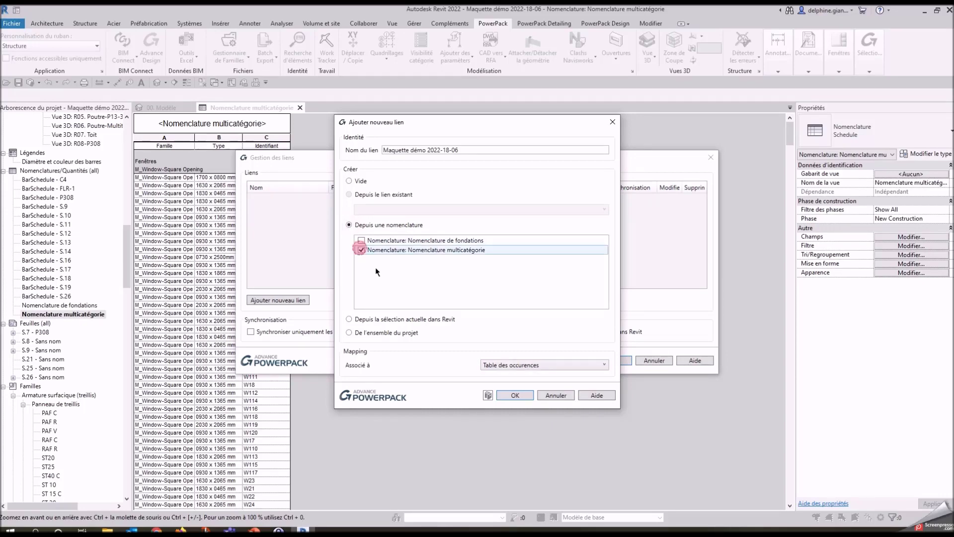
{"action": "left_click", "coordinate": [520, 396]}
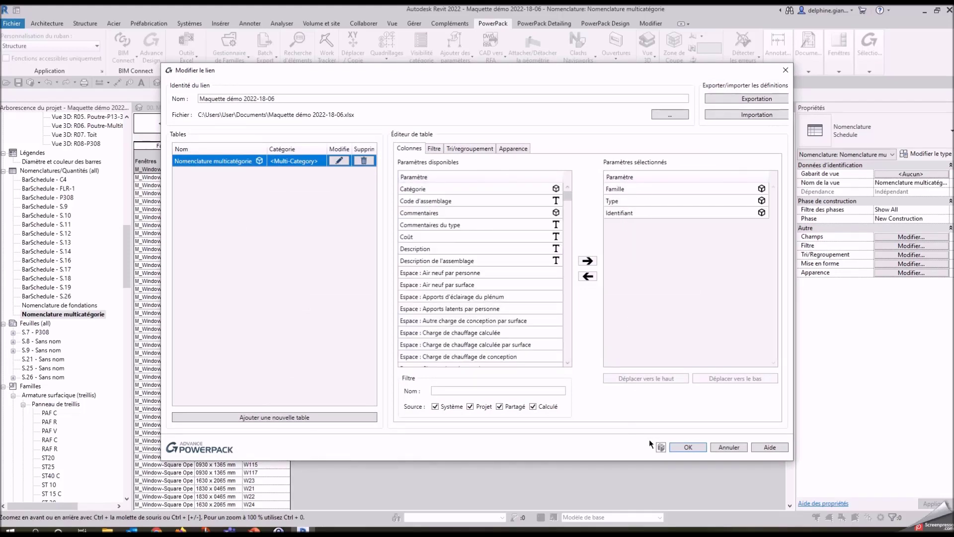
{"action": "left_click", "coordinate": [683, 448]}
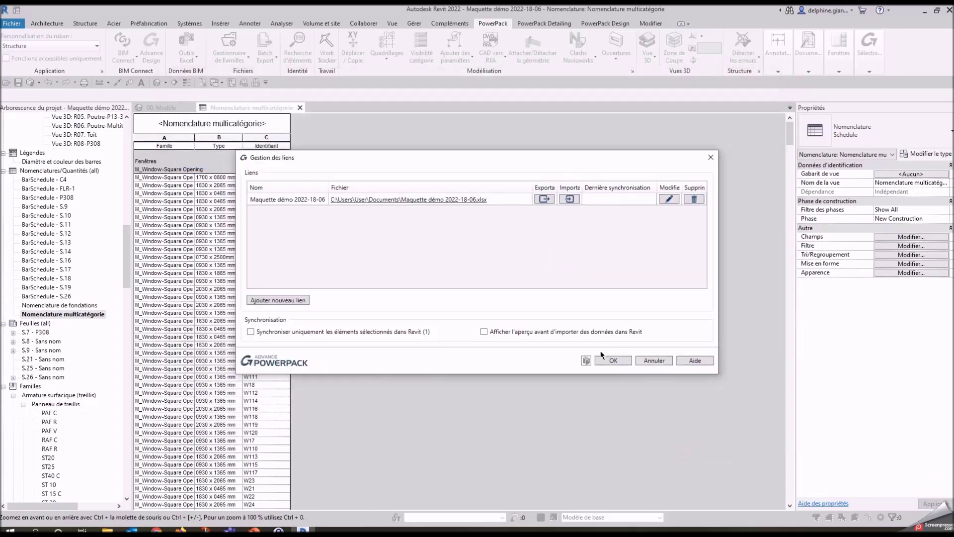
Export the Maquette démo 2022-18-06 link to Excel and open the exported workbook.
{"action": "left_click", "coordinate": [545, 199]}
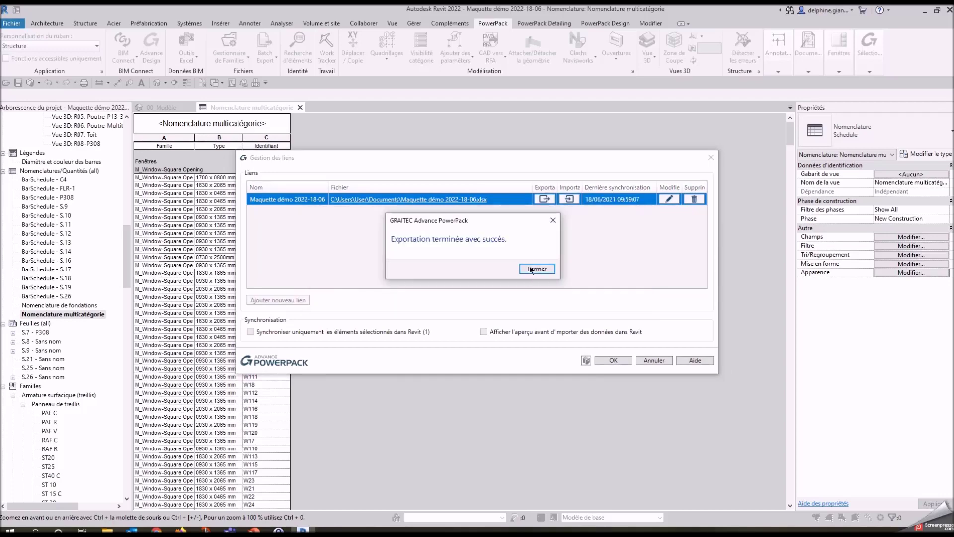
{"action": "left_click", "coordinate": [531, 269]}
{"action": "left_click", "coordinate": [443, 200]}
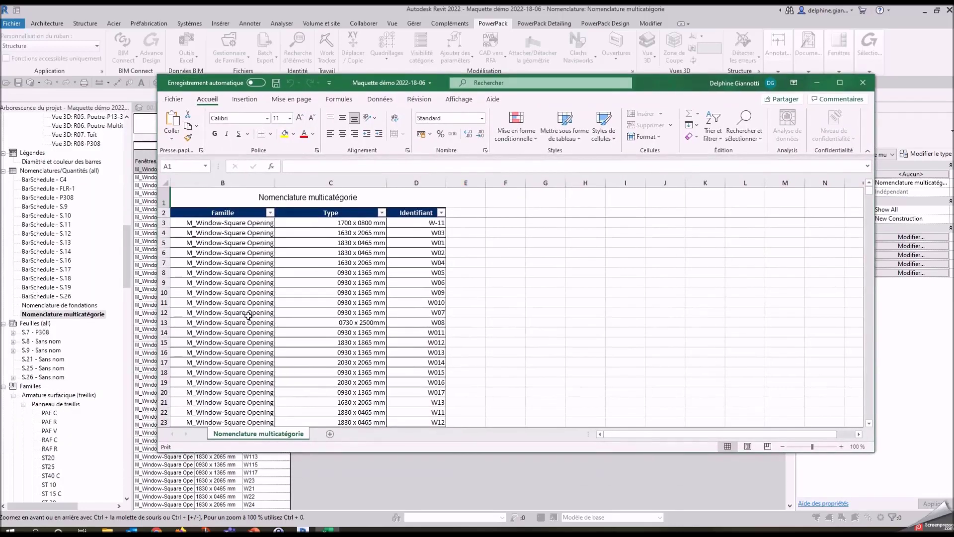
Review the exported schedule rows and open the list of available types for window W314.
{"action": "scroll", "coordinate": [344, 332], "scroll_direction": "down", "scroll_amount": 6}
{"action": "scroll", "coordinate": [287, 350], "scroll_direction": "down", "scroll_amount": 17}
{"action": "scroll", "coordinate": [286, 350], "scroll_direction": "up", "scroll_amount": 5}
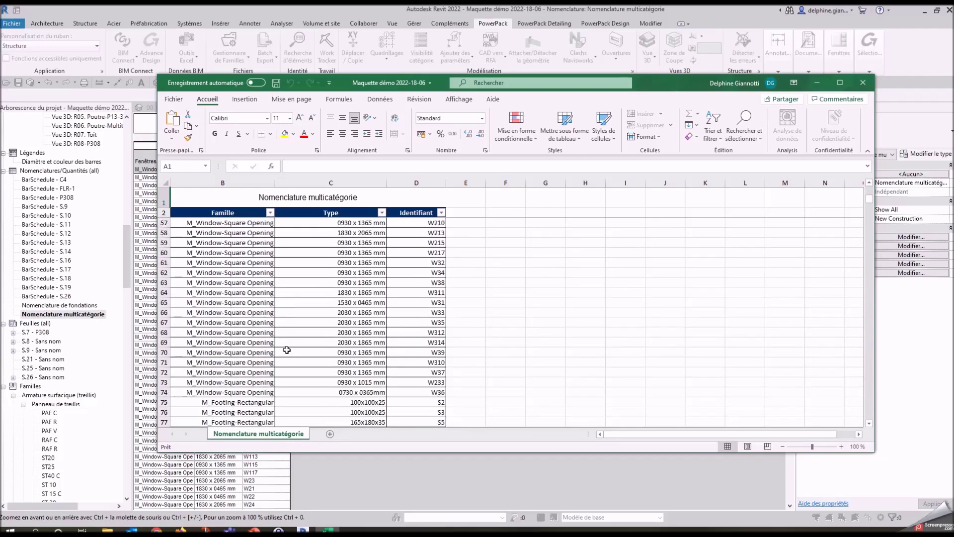
{"action": "left_click", "coordinate": [350, 344]}
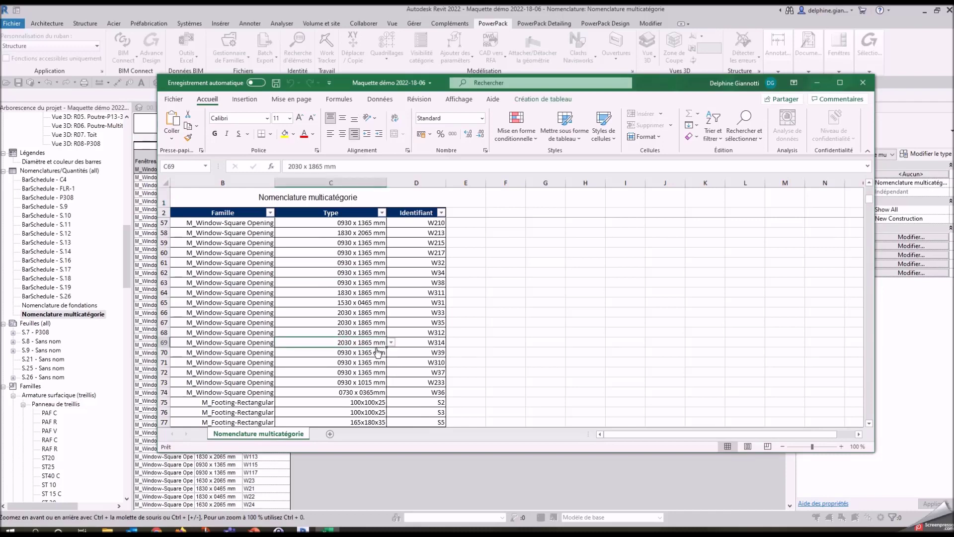
{"action": "left_click", "coordinate": [391, 343]}
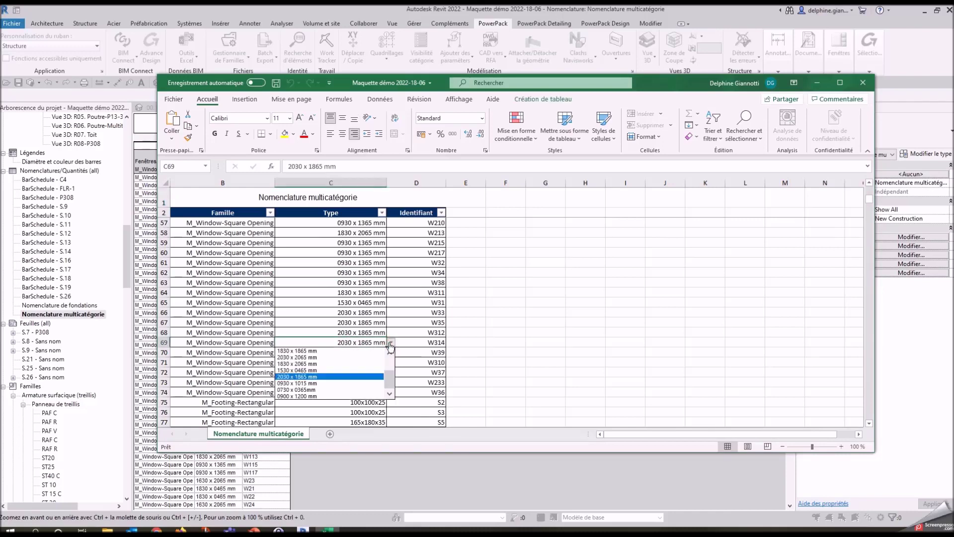
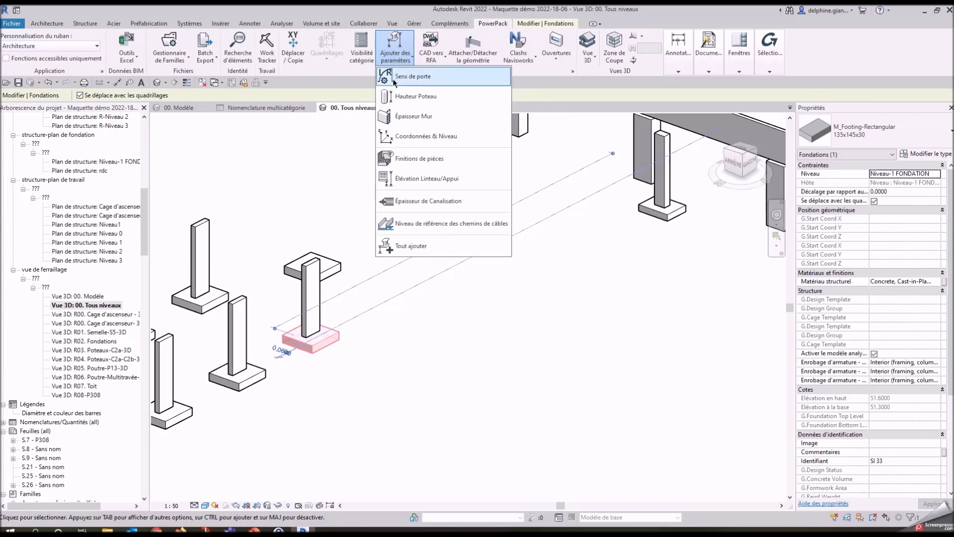
Add the Coordonnées & Niveau parameters for the selected footing and clear the selection.
{"action": "left_click", "coordinate": [394, 138]}
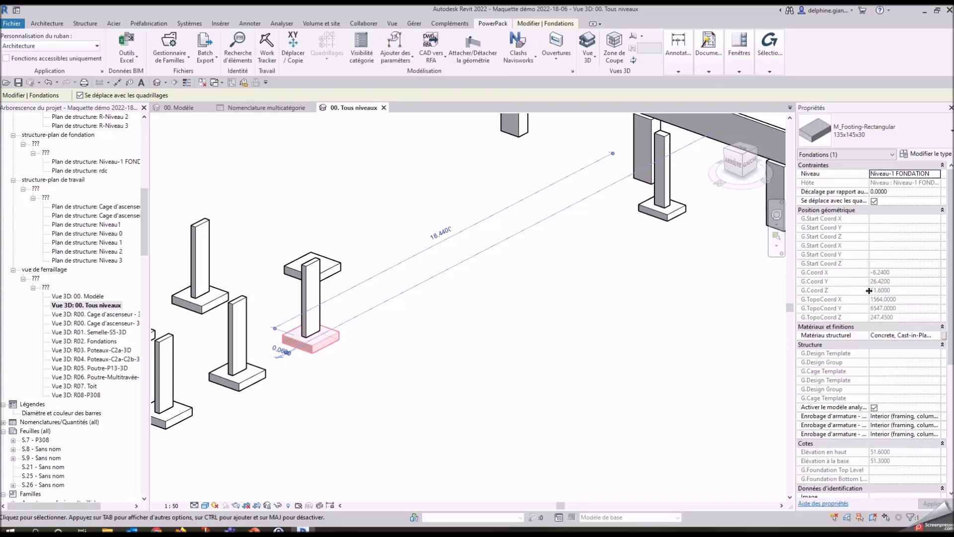
{"action": "key", "text": "ctrl"}
{"action": "key", "text": "ctrl"}
{"action": "key", "text": "ctrl"}
{"action": "key", "text": "ctrl"}
{"action": "key", "text": "ctrl"}
{"action": "left_click", "coordinate": [355, 328]}
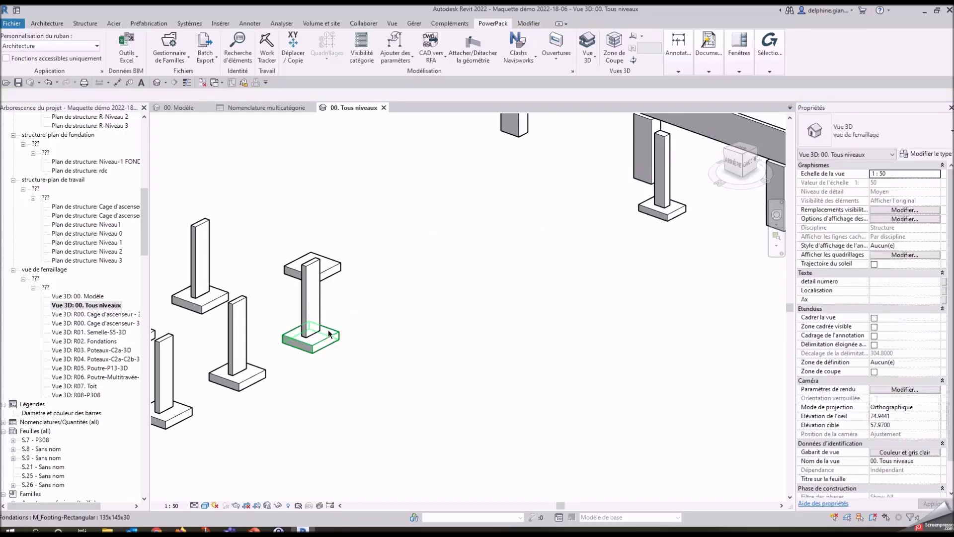
Compare the geometric and topographic coordinates of the M_Footing-Rectangular footings beneath the neighbouring columns.
{"action": "left_click", "coordinate": [328, 337]}
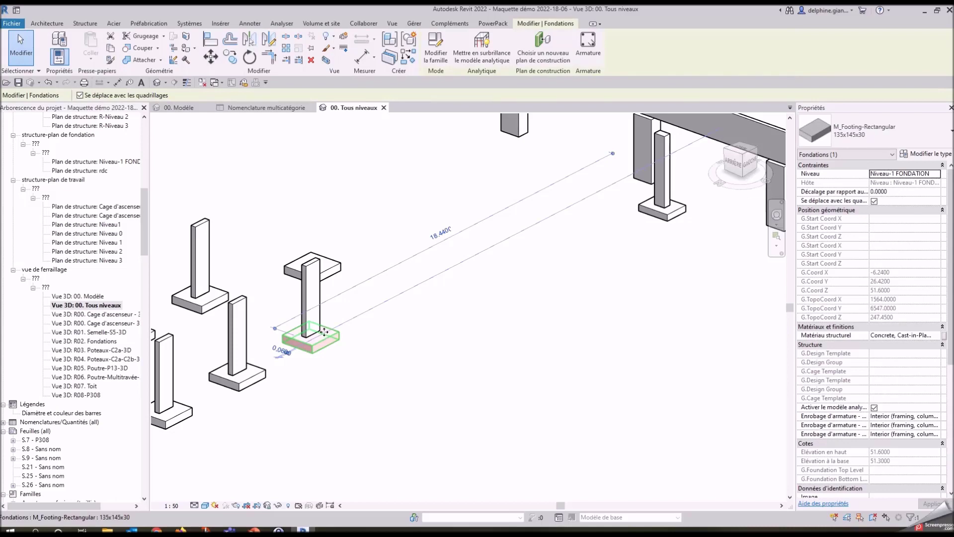
{"action": "left_click", "coordinate": [309, 305]}
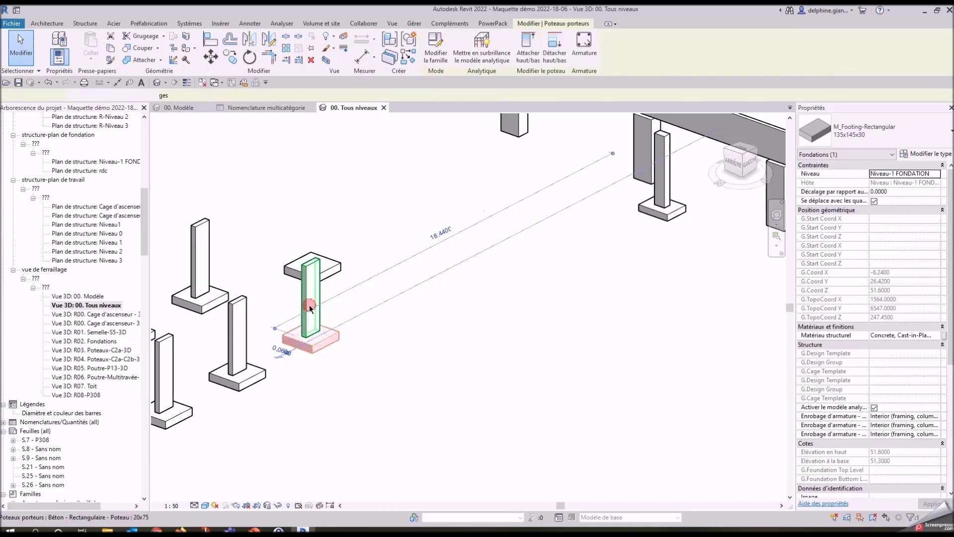
{"action": "left_click", "coordinate": [323, 342]}
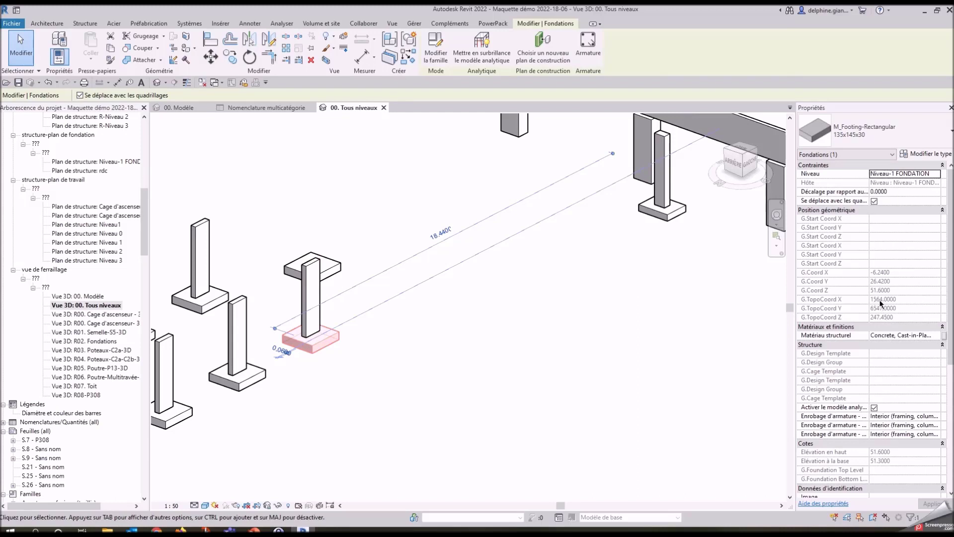
{"action": "left_click_drag", "start_coordinate": [325, 343], "coordinate": [259, 381]}
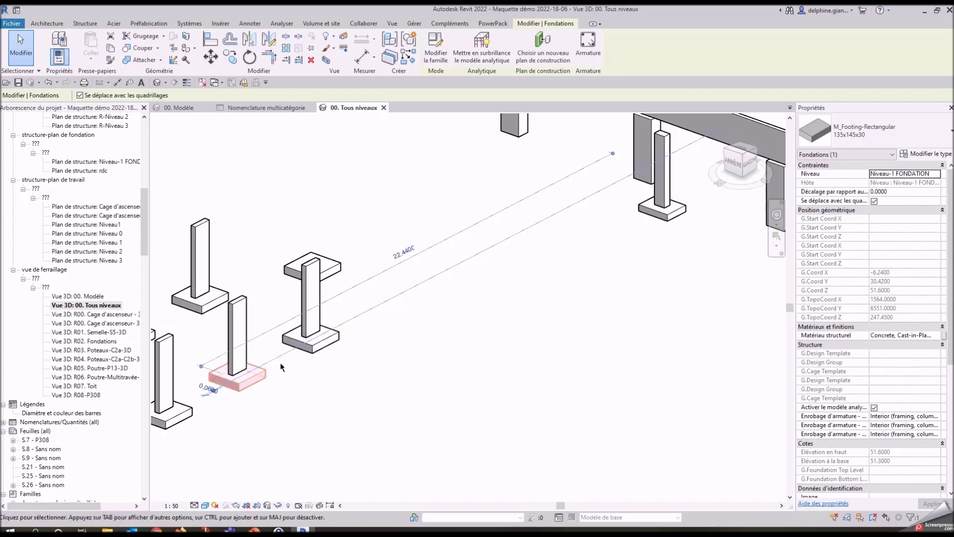
{"action": "left_click", "coordinate": [209, 310]}
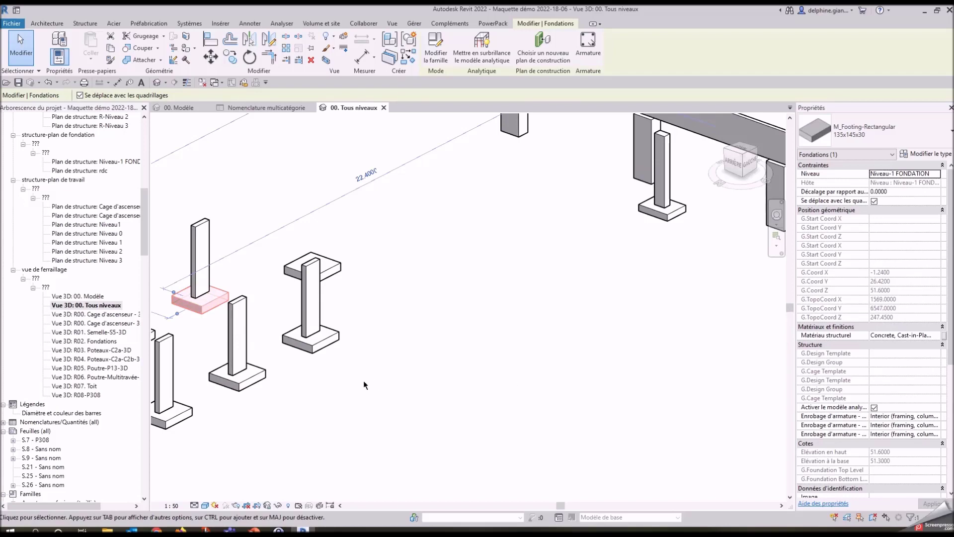
{"action": "key", "text": "Escape"}
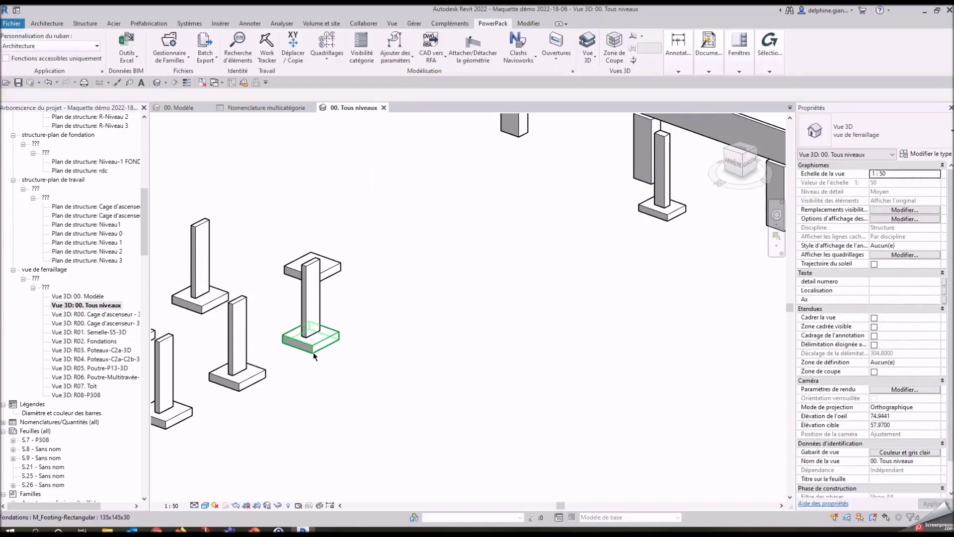
Copy the column and its footing about 4.3 m outward and inspect the copied footing's coordinates.
{"action": "left_click_drag", "start_coordinate": [335, 362], "coordinate": [302, 315]}
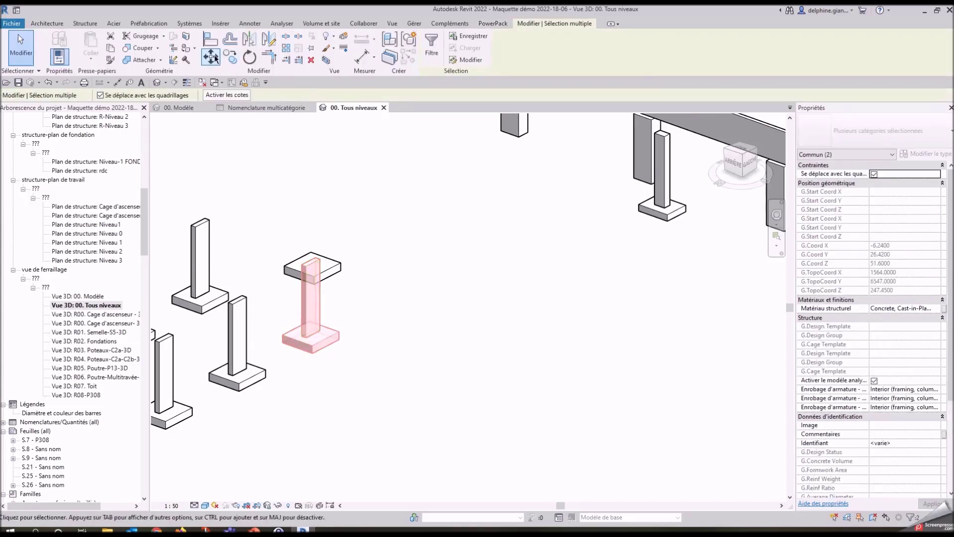
{"action": "left_click", "coordinate": [230, 57]}
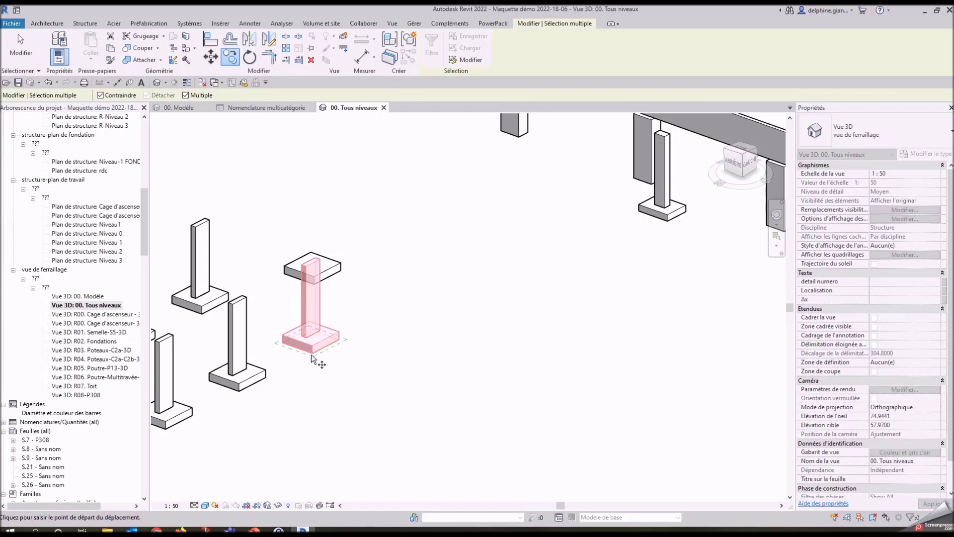
{"action": "left_click", "coordinate": [314, 356]}
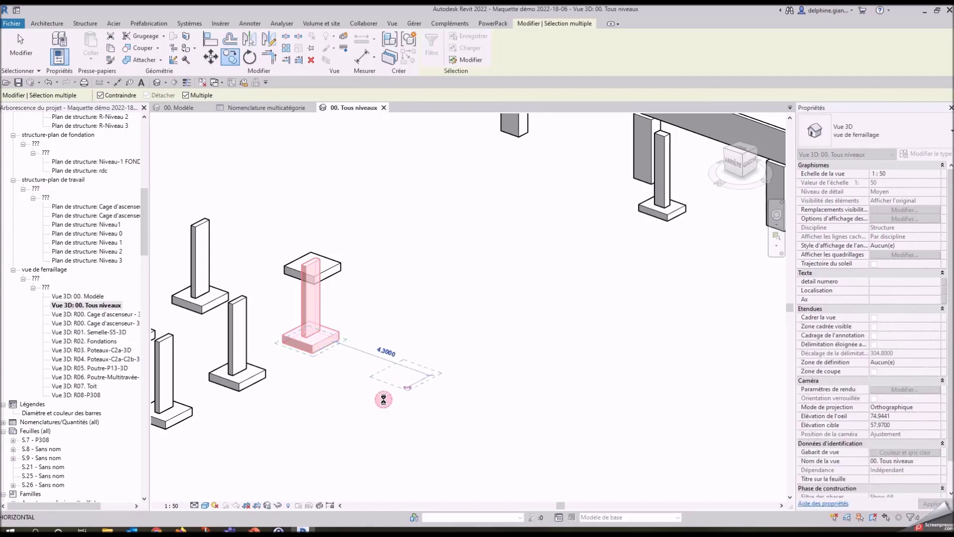
{"action": "left_click", "coordinate": [407, 388]}
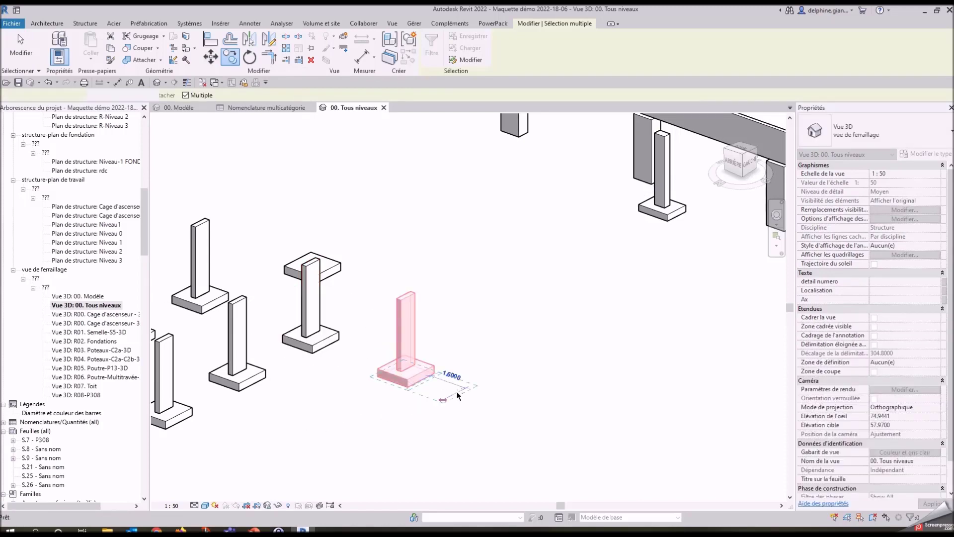
{"action": "key", "text": "Escape"}
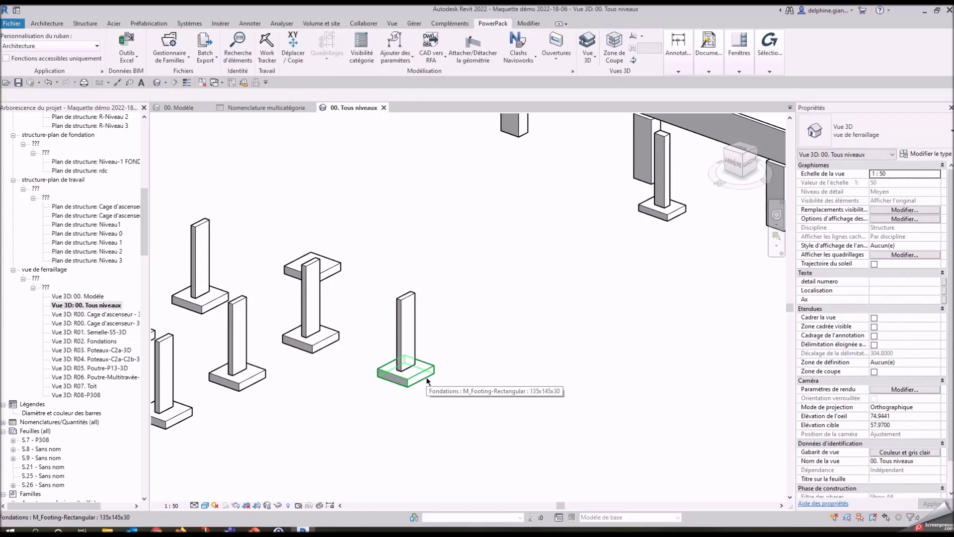
{"action": "left_click", "coordinate": [427, 381]}
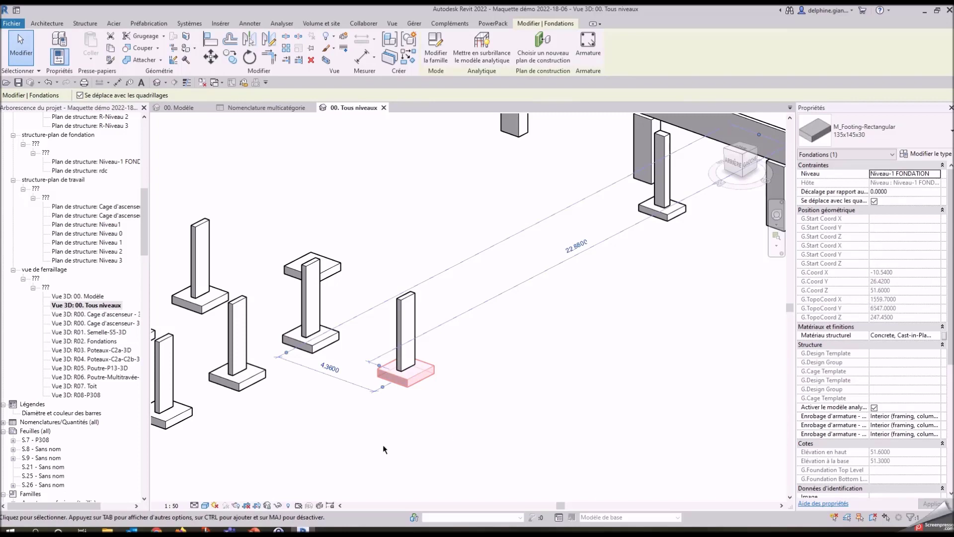
Group the copied column and footing as the model group Groupe 2, accepting their detachment from the grids.
{"action": "left_click", "coordinate": [429, 404]}
{"action": "key", "text": "Tab"}
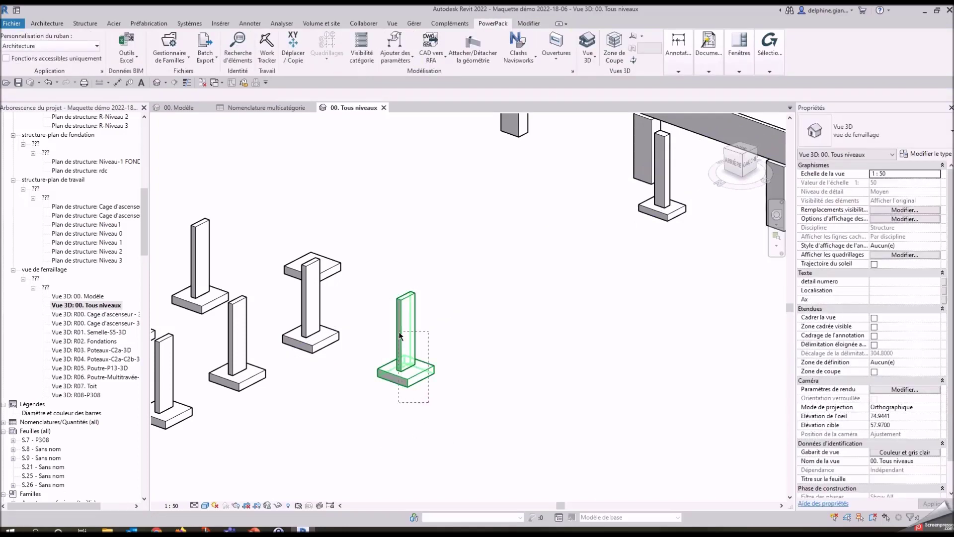
{"action": "left_click", "coordinate": [412, 358]}
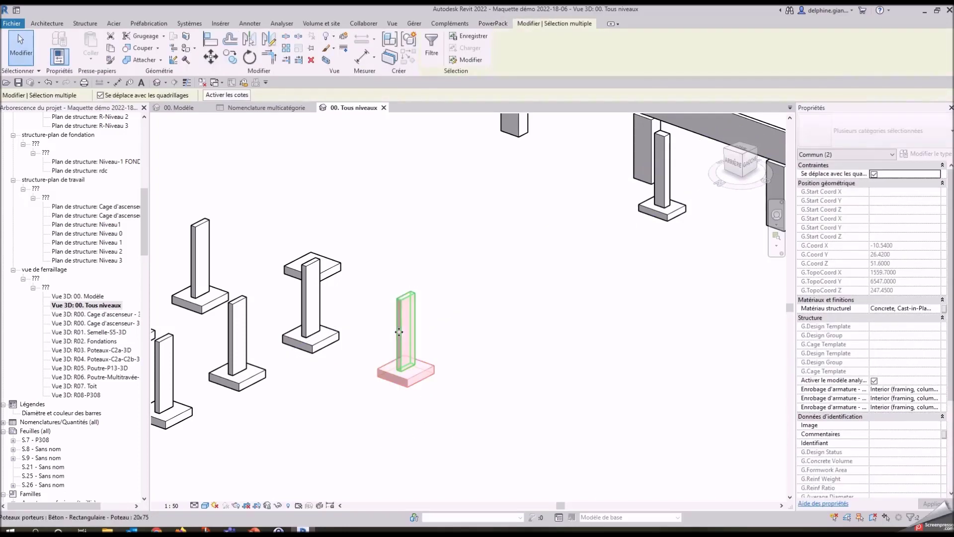
{"action": "left_click", "coordinate": [408, 39]}
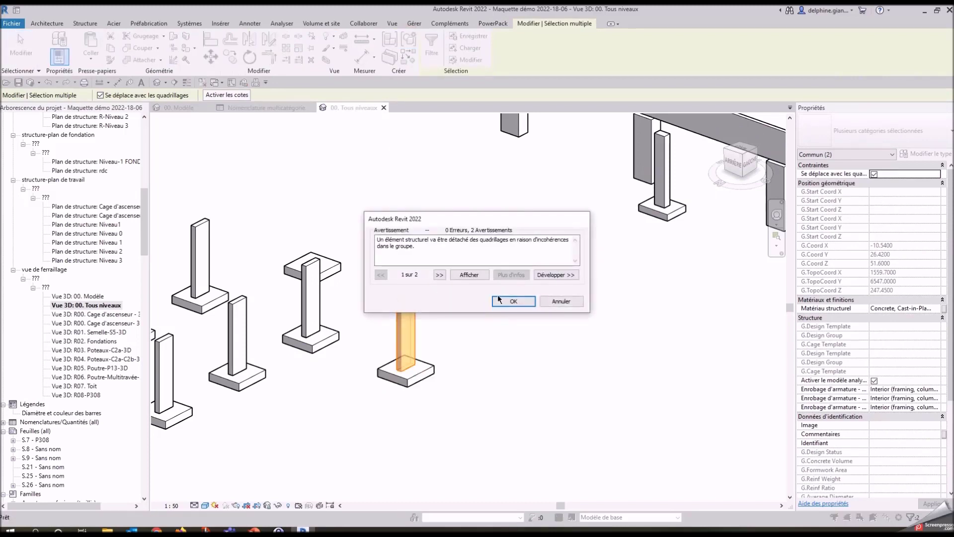
{"action": "left_click", "coordinate": [512, 301]}
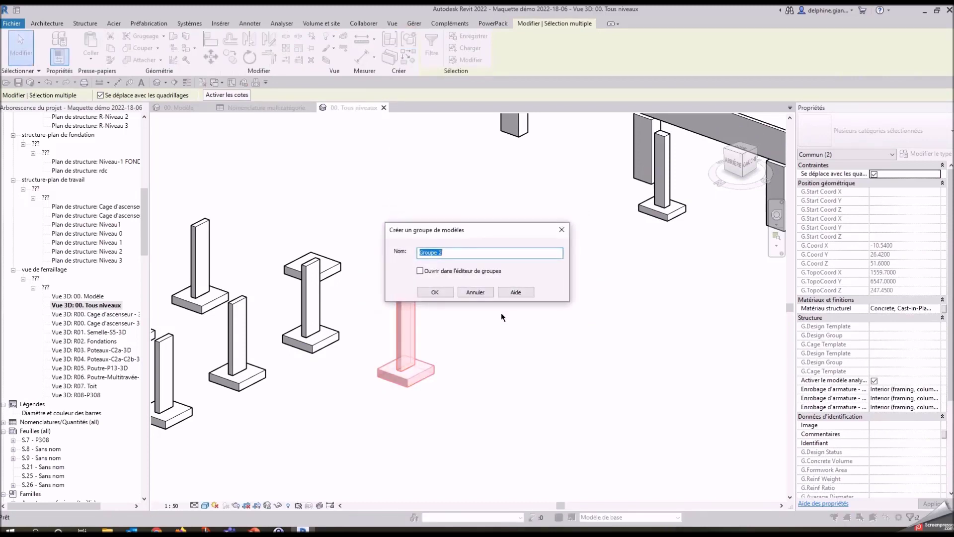
{"action": "left_click", "coordinate": [448, 293]}
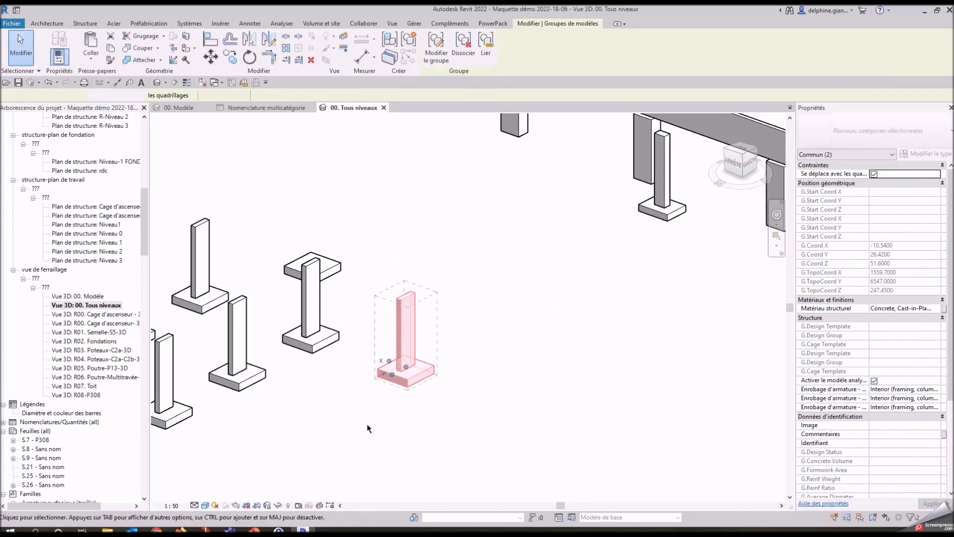
{"action": "left_click", "coordinate": [395, 403]}
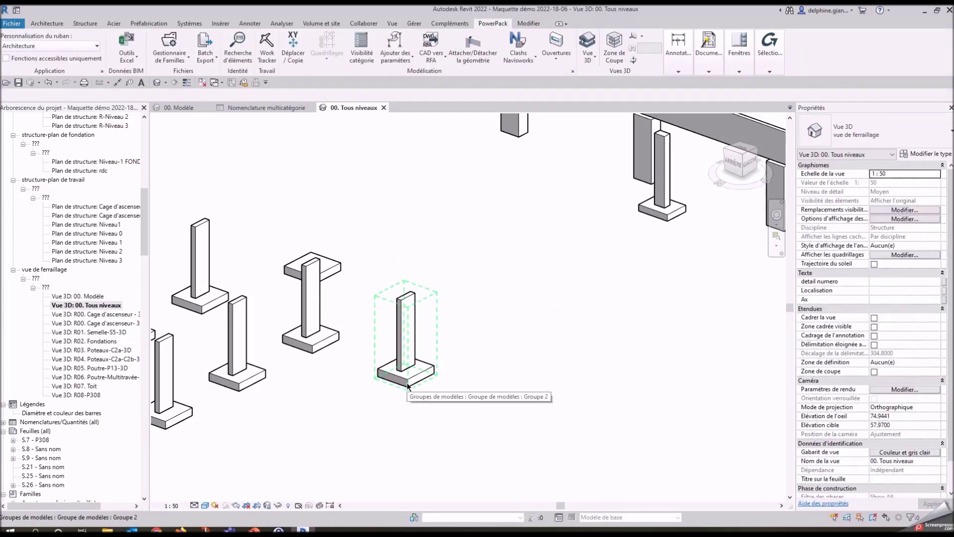
Try to copy only the footing inside Groupe 2 about 3.8 m outward, and undo the copy.
{"action": "key", "text": "Tab"}
{"action": "left_click", "coordinate": [407, 382]}
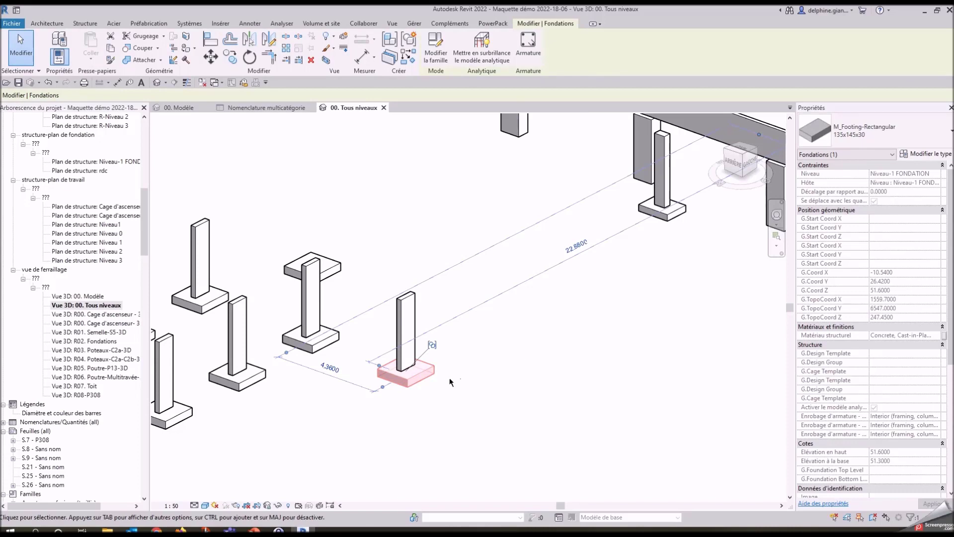
{"action": "left_click", "coordinate": [231, 58]}
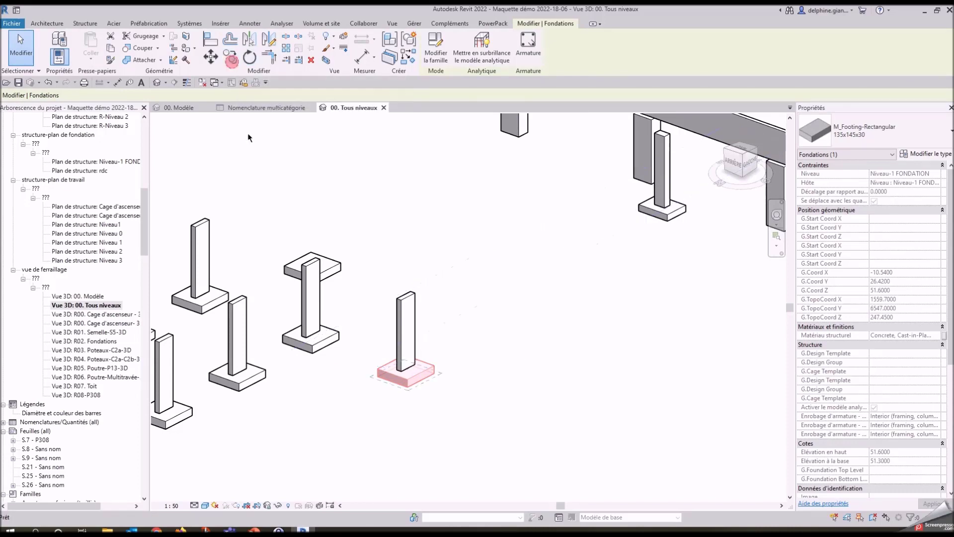
{"action": "left_click", "coordinate": [433, 371]}
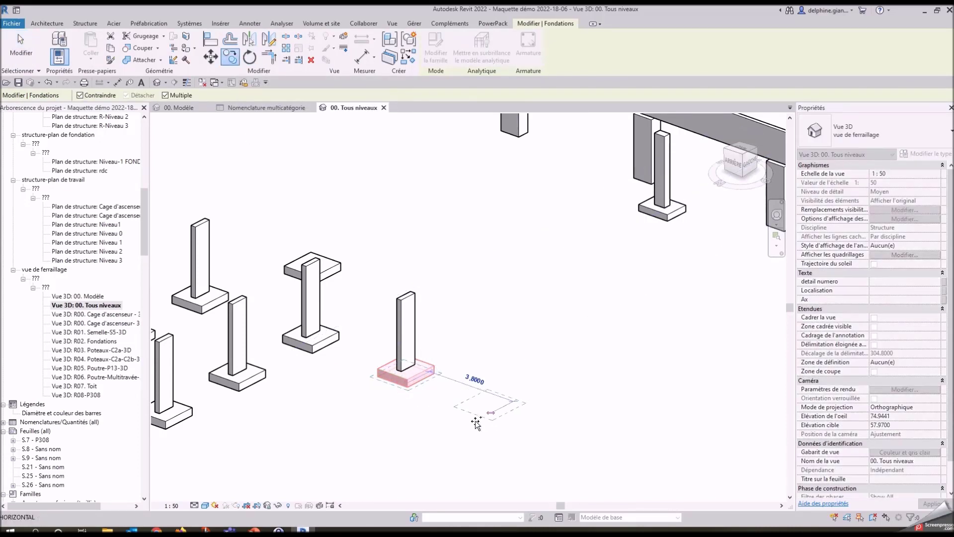
{"action": "left_click", "coordinate": [485, 416]}
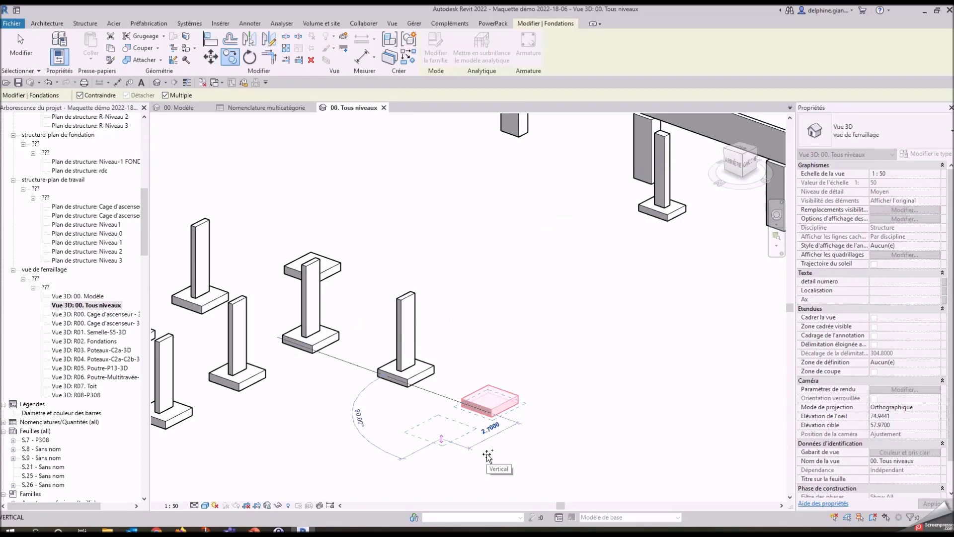
{"action": "left_click", "coordinate": [48, 83]}
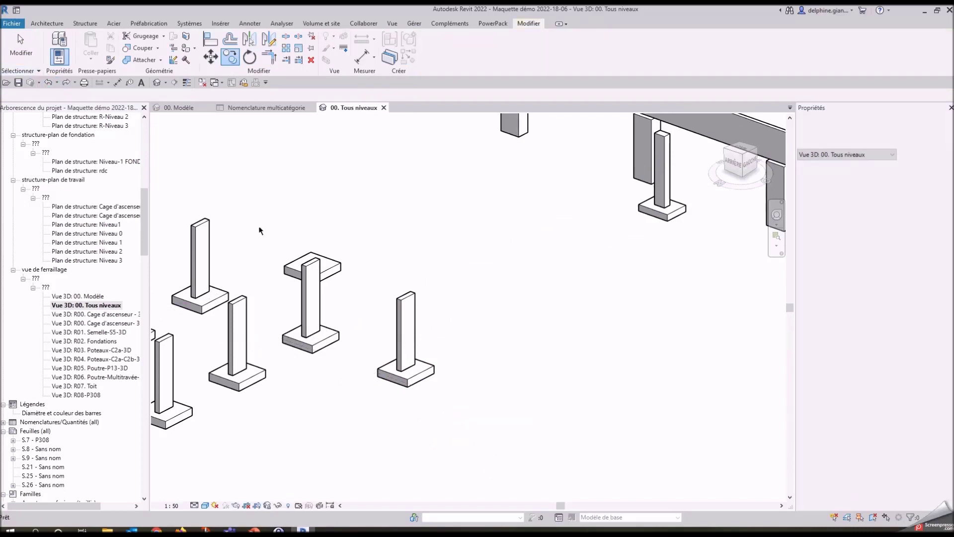
{"action": "key", "text": "Escape"}
Copy the whole model group Groupe 2 about 3.8 m outward.
{"action": "left_click", "coordinate": [403, 352]}
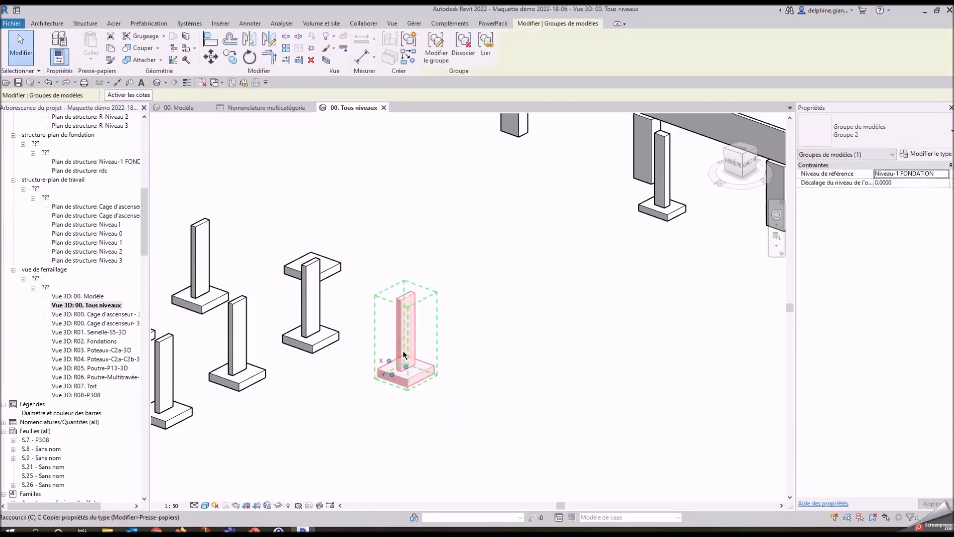
{"action": "key", "text": "o"}
{"action": "left_click", "coordinate": [404, 351]}
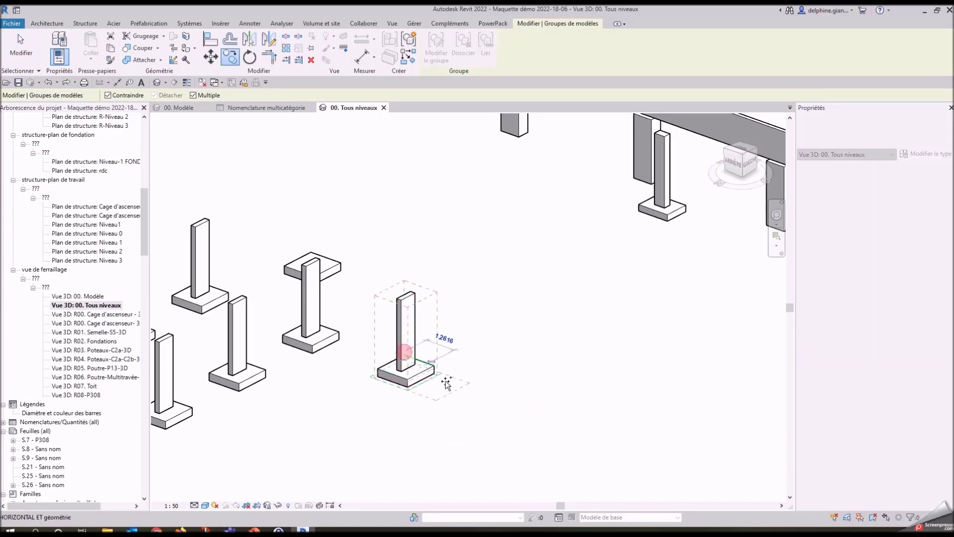
{"action": "left_click", "coordinate": [473, 428]}
{"action": "key", "text": "Escape"}
Inspect the coordinate parameters of the footing inside the copied group.
{"action": "left_click", "coordinate": [476, 407]}
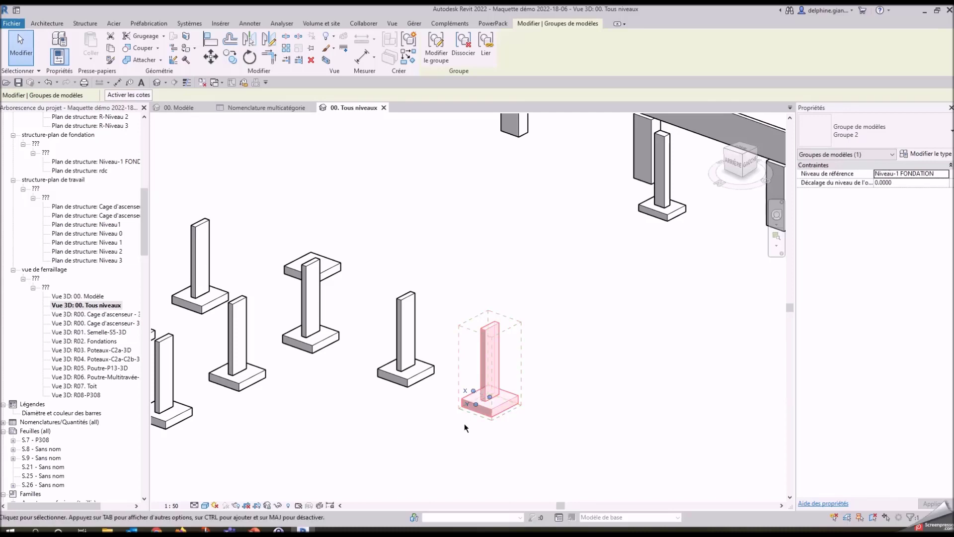
{"action": "left_click", "coordinate": [466, 428]}
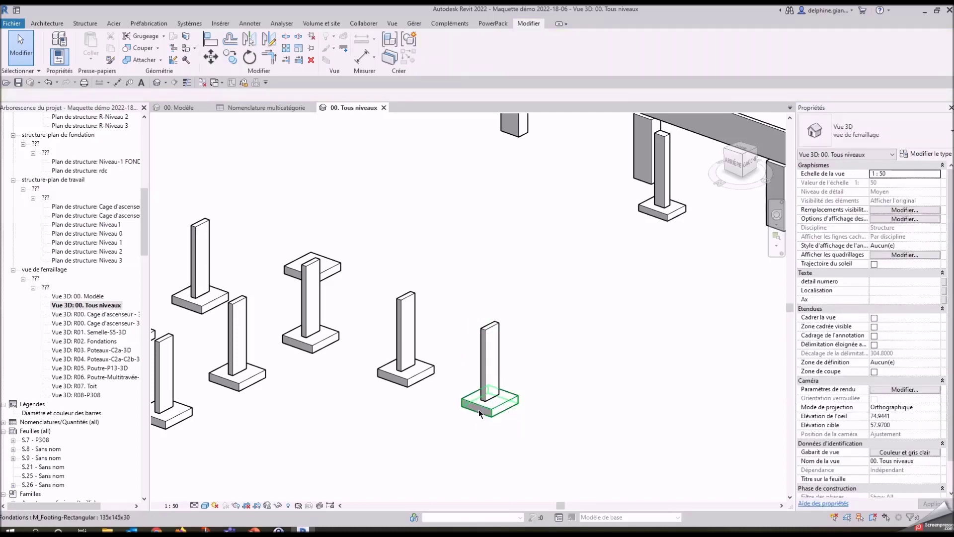
{"action": "left_click", "coordinate": [479, 409]}
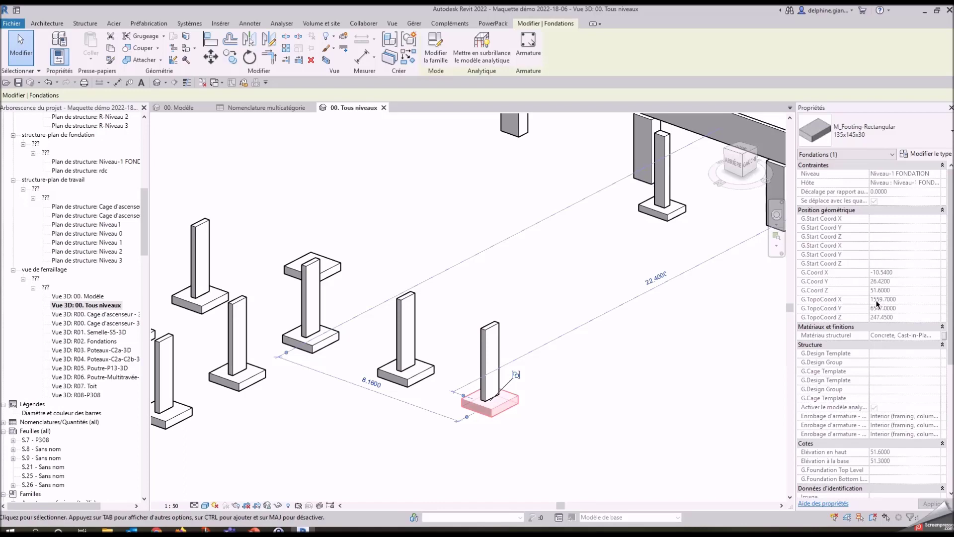
{"action": "left_click", "coordinate": [355, 387]}
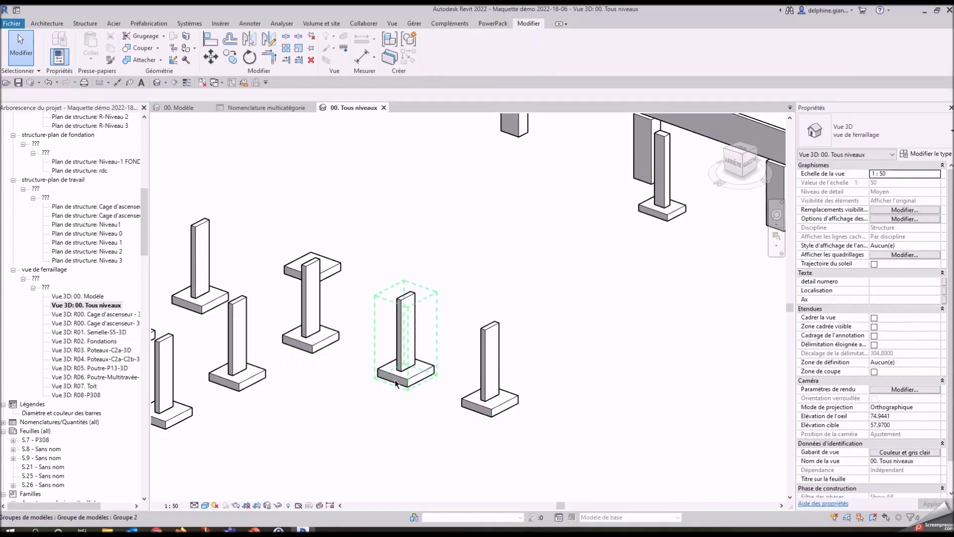
Inspect the coordinate parameters of the footing inside the original Groupe 2, nearer the building.
{"action": "key", "text": "Tab"}
{"action": "left_click", "coordinate": [395, 381]}
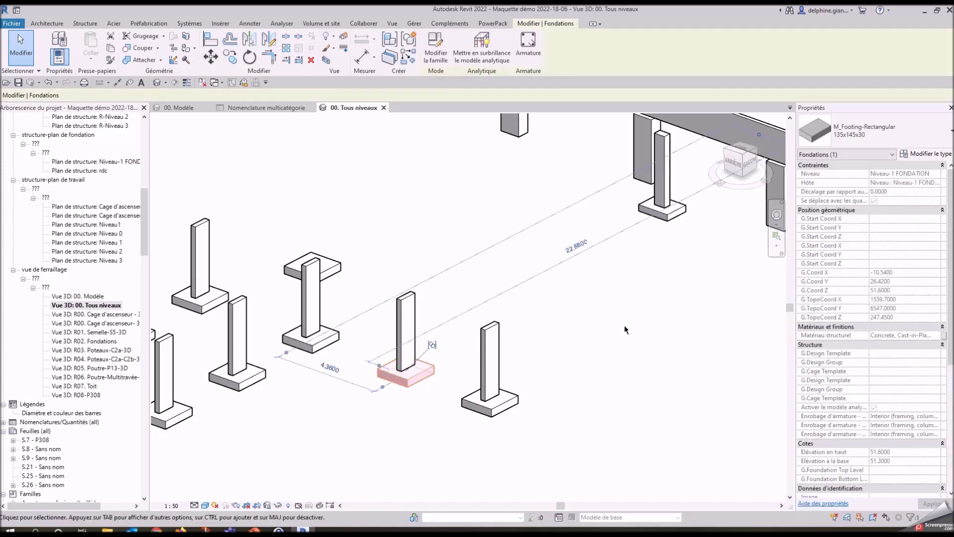
{"action": "left_click", "coordinate": [601, 344]}
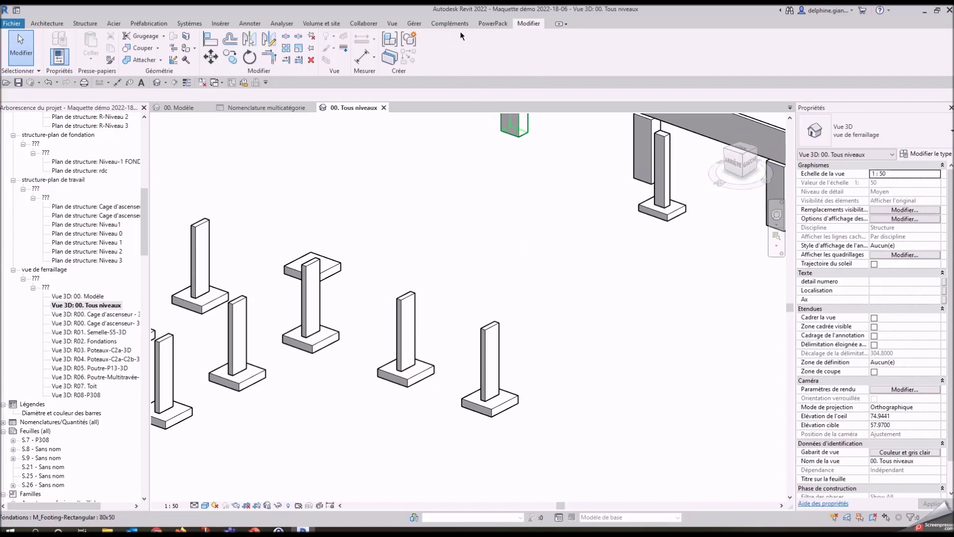
Configure the PowerPack modelling shared parameters so that all coordinate parameters use the Text type instead of Length.
{"action": "left_click", "coordinate": [502, 24]}
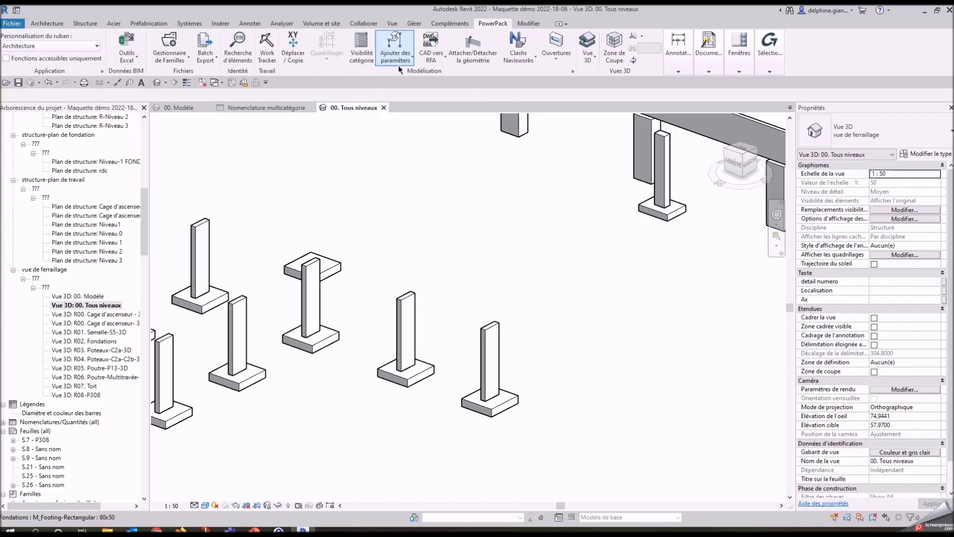
{"action": "left_click", "coordinate": [573, 72]}
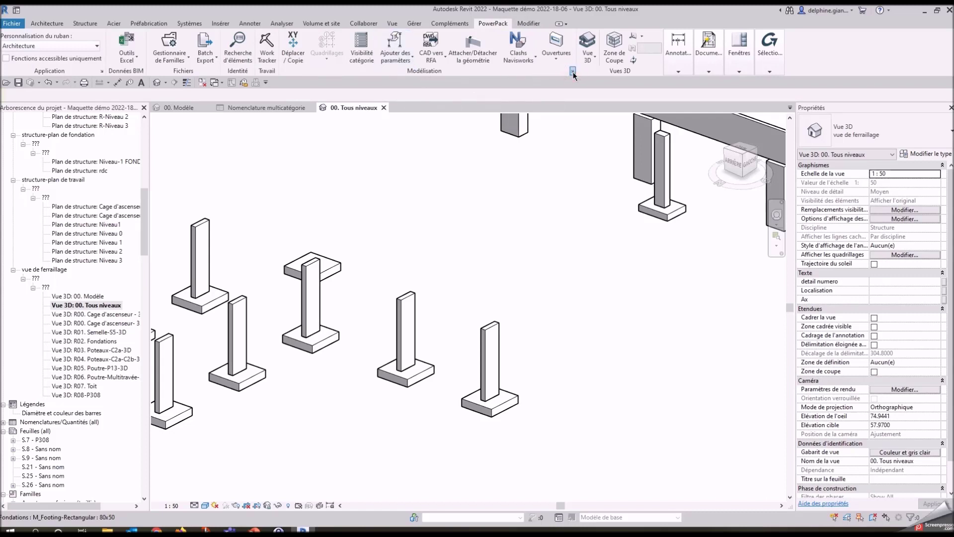
{"action": "left_click", "coordinate": [482, 216]}
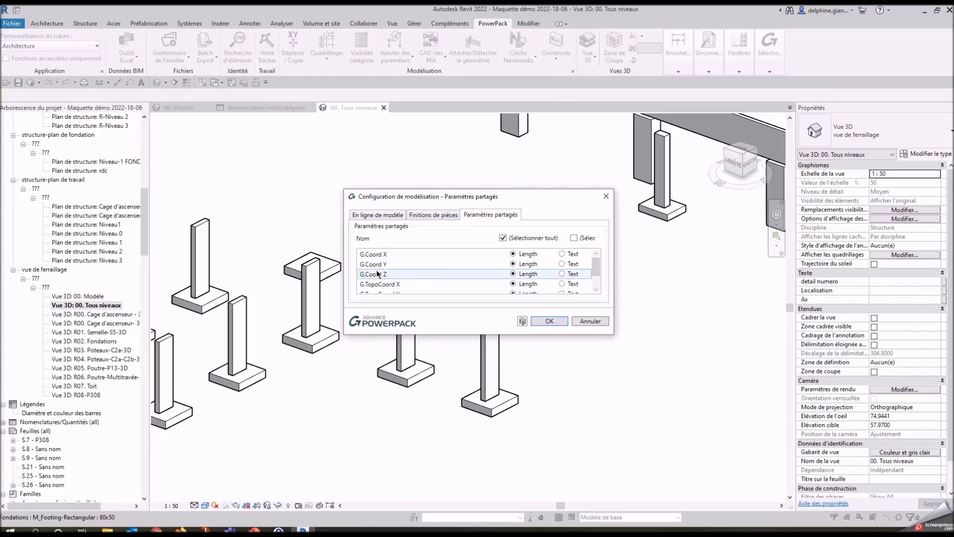
{"action": "scroll", "coordinate": [430, 286], "scroll_direction": "down", "scroll_amount": 1}
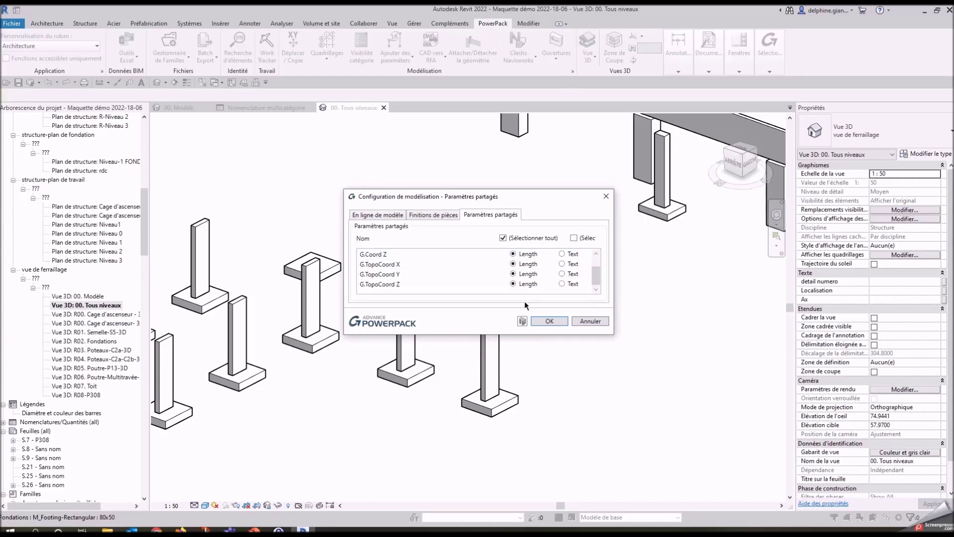
{"action": "left_click", "coordinate": [574, 238]}
{"action": "left_click", "coordinate": [549, 322]}
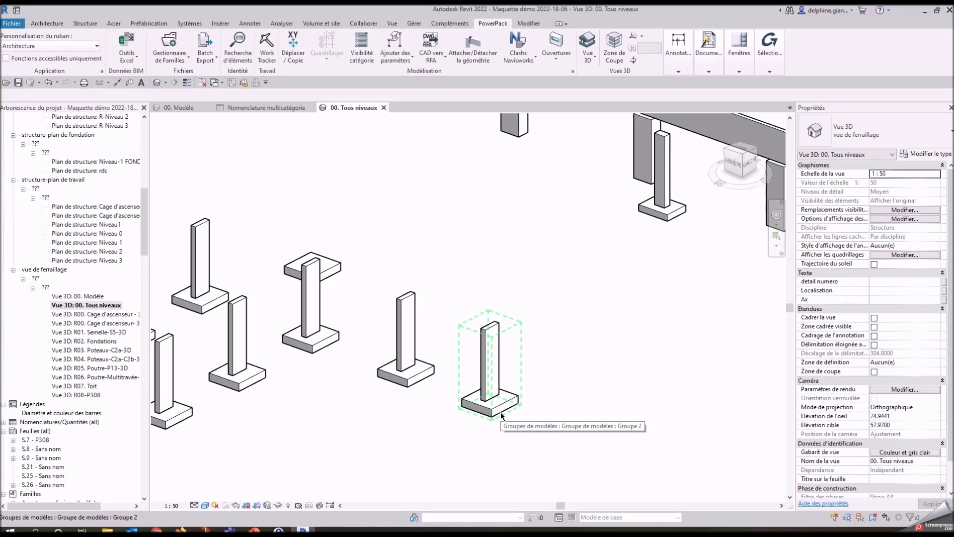
Compare the coordinate parameters of the footings inside the original and the copied group.
{"action": "key", "text": "Tab"}
{"action": "left_click", "coordinate": [405, 382]}
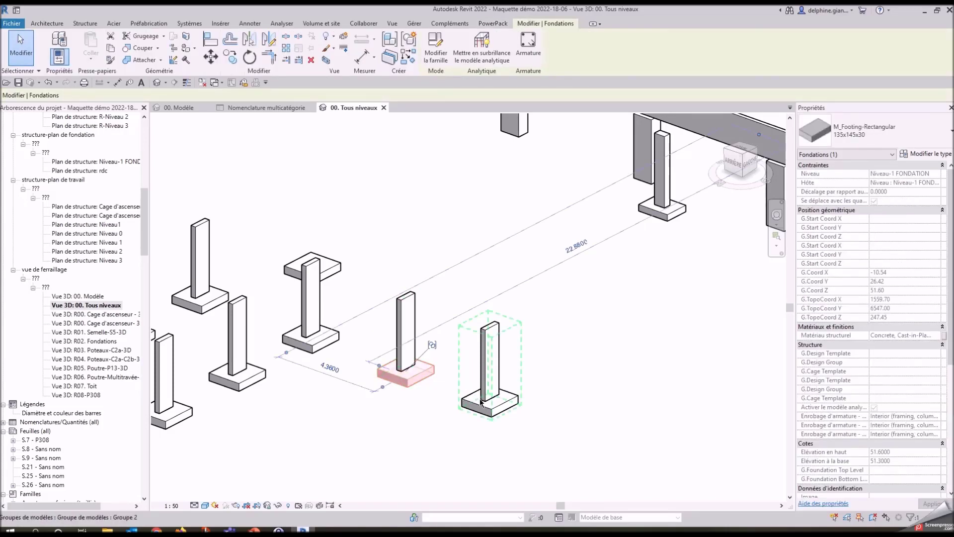
{"action": "key", "text": "Escape"}
{"action": "key", "text": "Tab"}
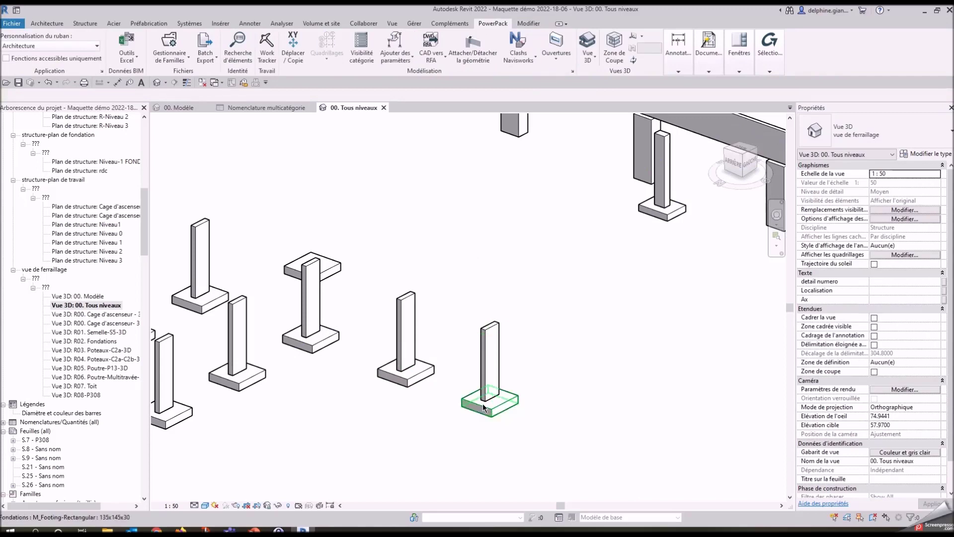
{"action": "left_click", "coordinate": [483, 406]}
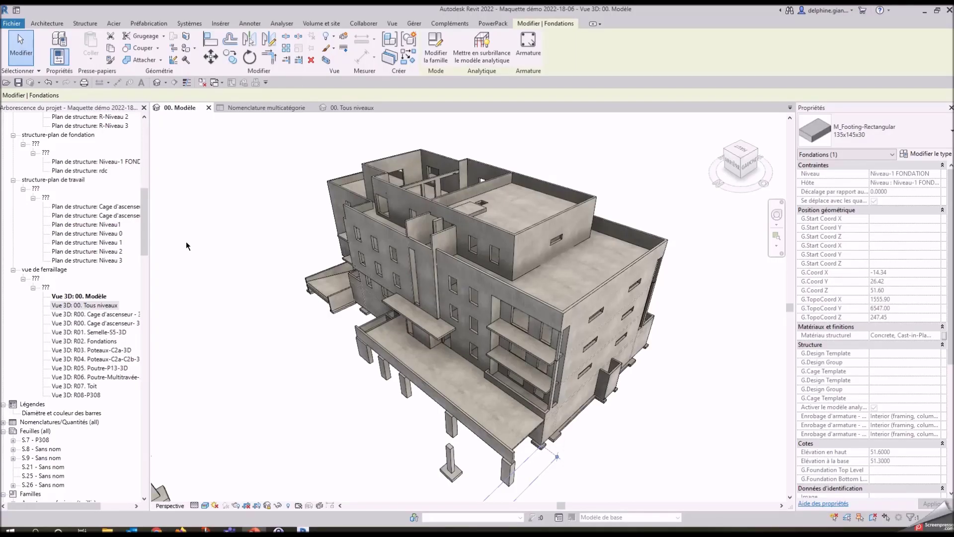
Open the structural foundation plan rdc.
{"action": "left_click", "coordinate": [82, 172]}
{"action": "left_click", "coordinate": [84, 172]}
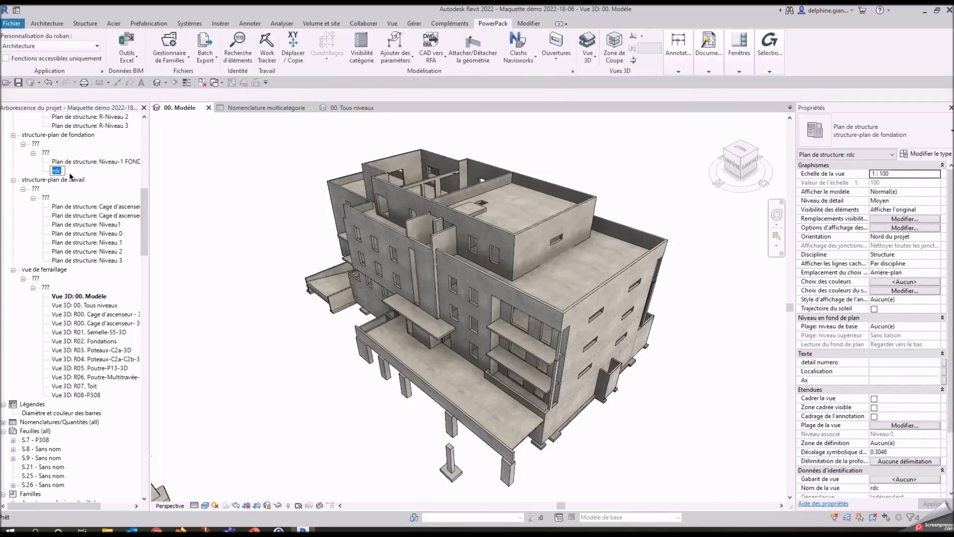
{"action": "double_click", "coordinate": [77, 172]}
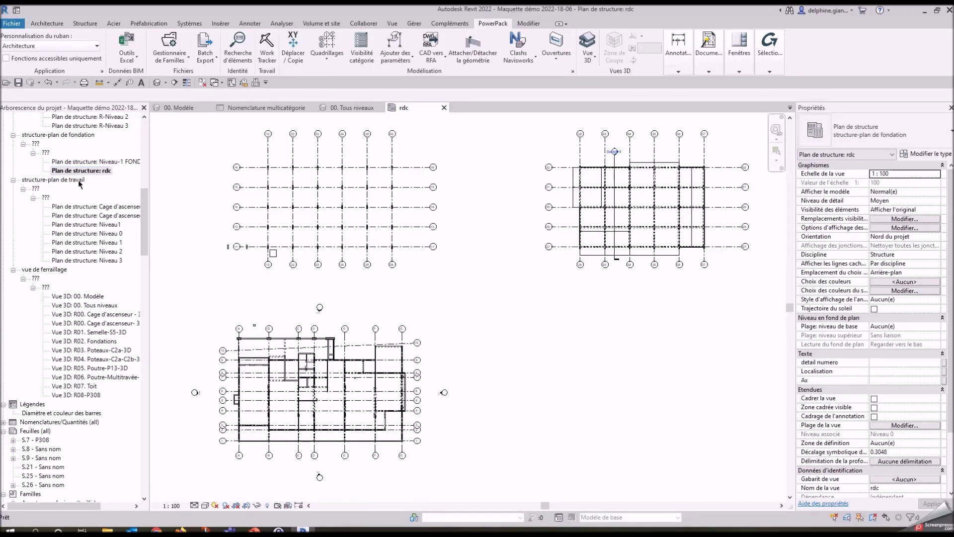
{"action": "scroll", "coordinate": [713, 158], "scroll_direction": "up", "scroll_amount": 3}
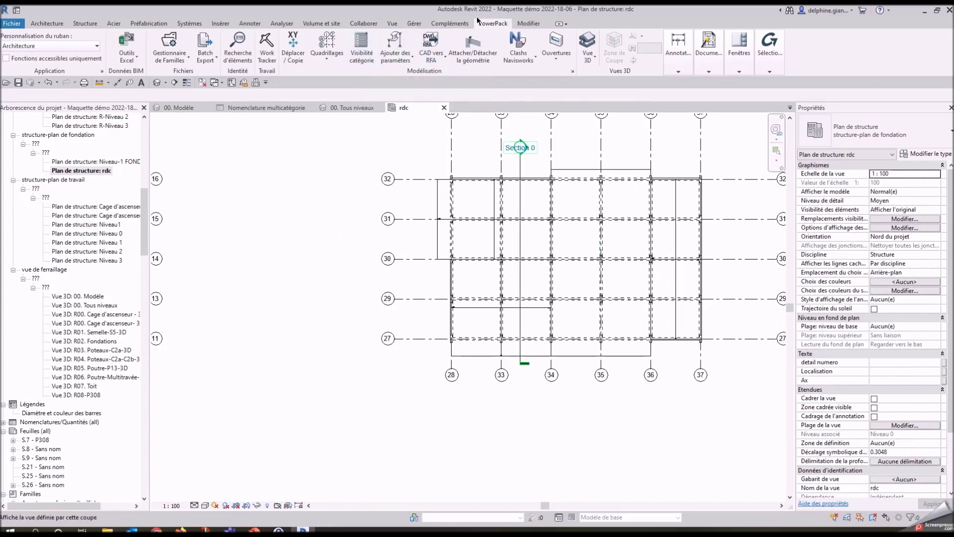
{"action": "left_click", "coordinate": [406, 63]}
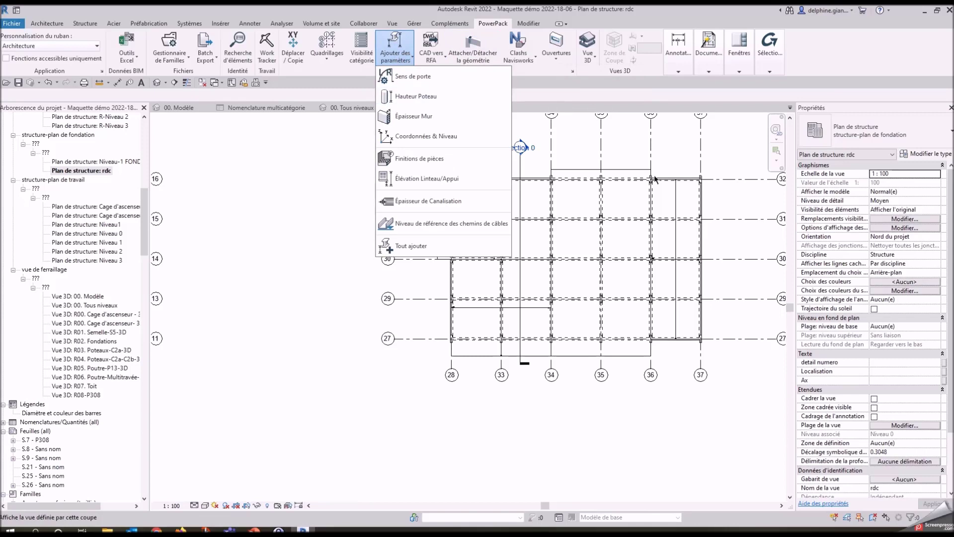
{"action": "scroll", "coordinate": [656, 167], "scroll_direction": "up", "scroll_amount": 2}
{"action": "scroll", "coordinate": [634, 223], "scroll_direction": "down", "scroll_amount": 2}
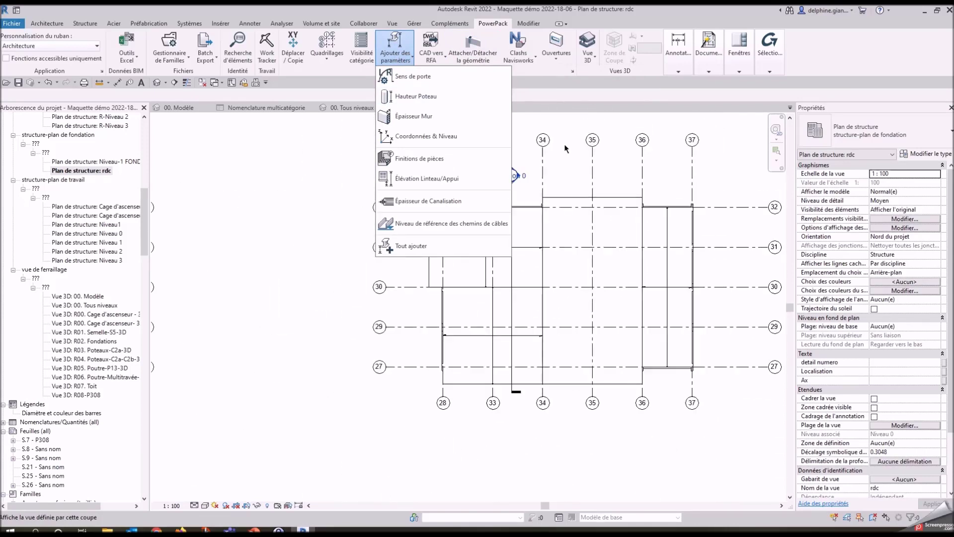
{"action": "left_click", "coordinate": [557, 141]}
Select the square-opening window in the wall on grid 8 and add the PowerPack lintel and sill elevation parameters, accepting both shared parameters.
{"action": "scroll", "coordinate": [330, 445], "scroll_direction": "down", "scroll_amount": 4}
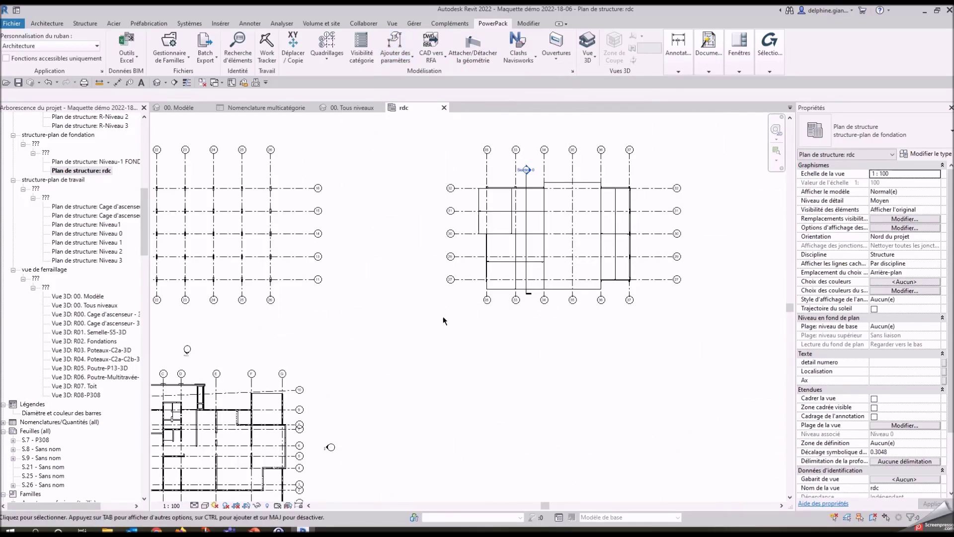
{"action": "scroll", "coordinate": [373, 445], "scroll_direction": "up", "scroll_amount": 5}
{"action": "scroll", "coordinate": [263, 408], "scroll_direction": "up", "scroll_amount": 3}
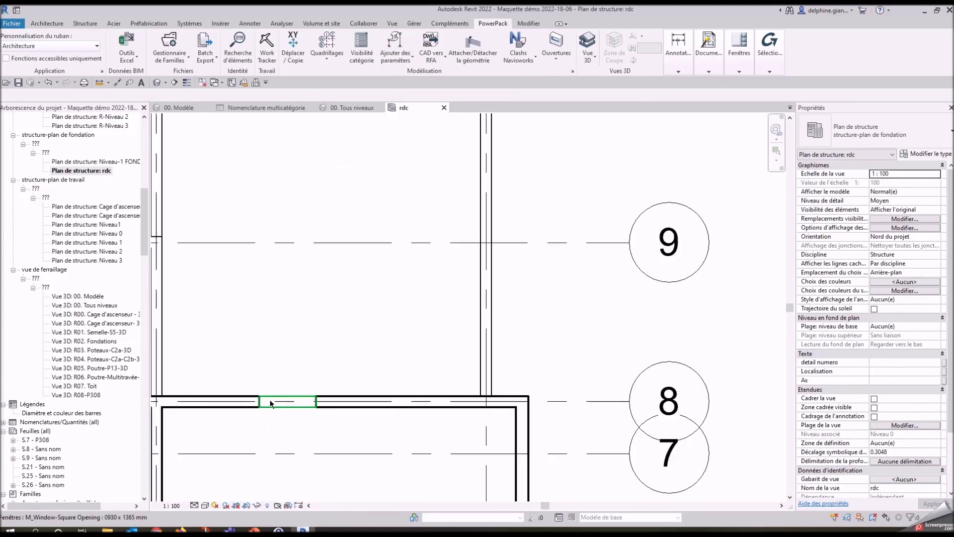
{"action": "left_click", "coordinate": [265, 403]}
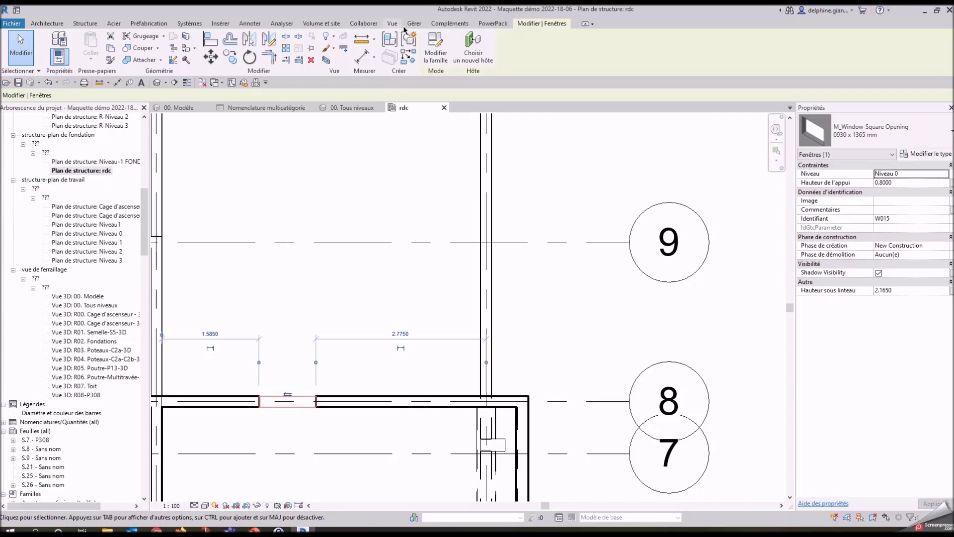
{"action": "left_click", "coordinate": [487, 24]}
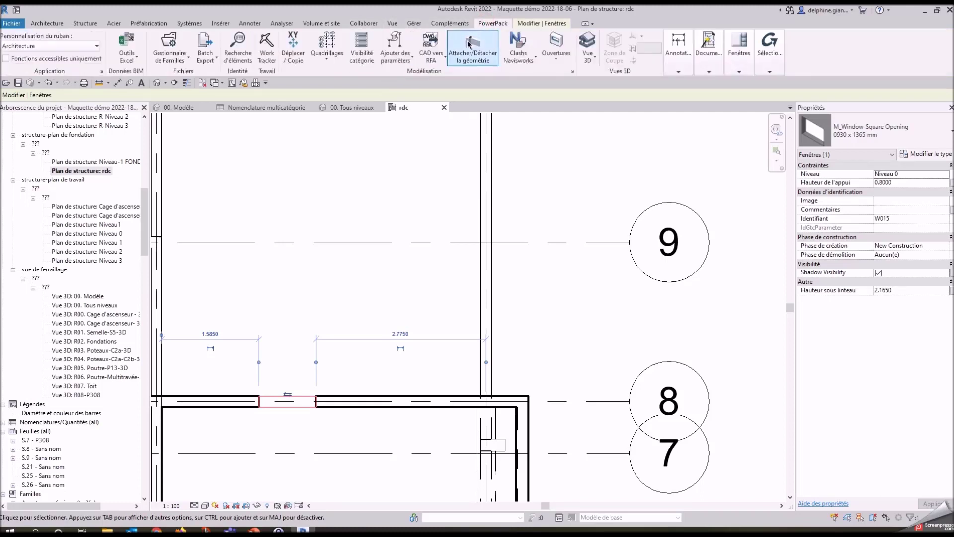
{"action": "left_click", "coordinate": [396, 62]}
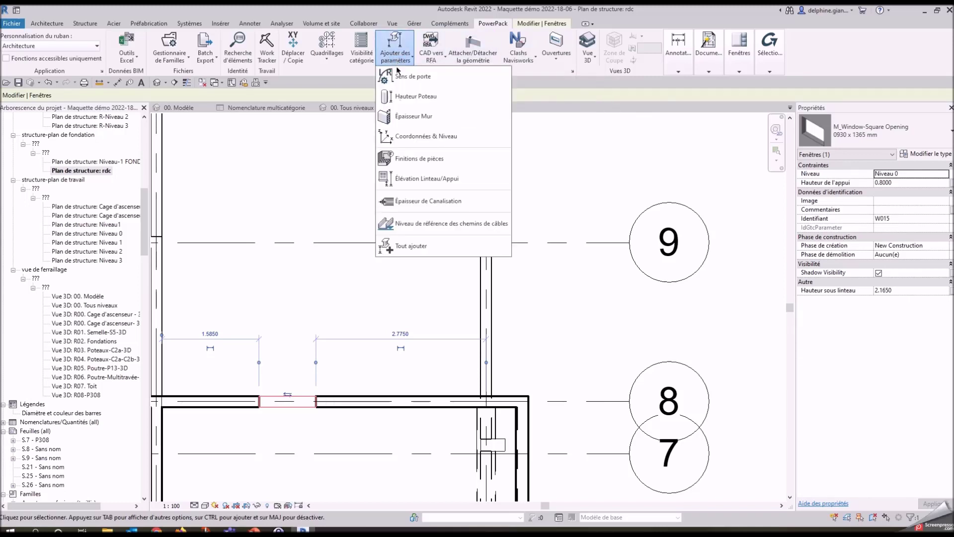
{"action": "left_click", "coordinate": [404, 179]}
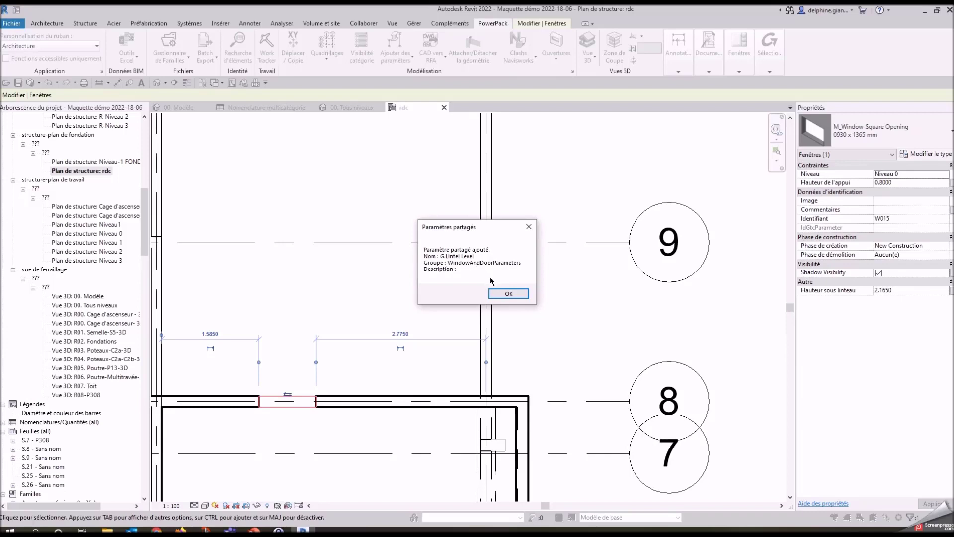
{"action": "left_click", "coordinate": [499, 293]}
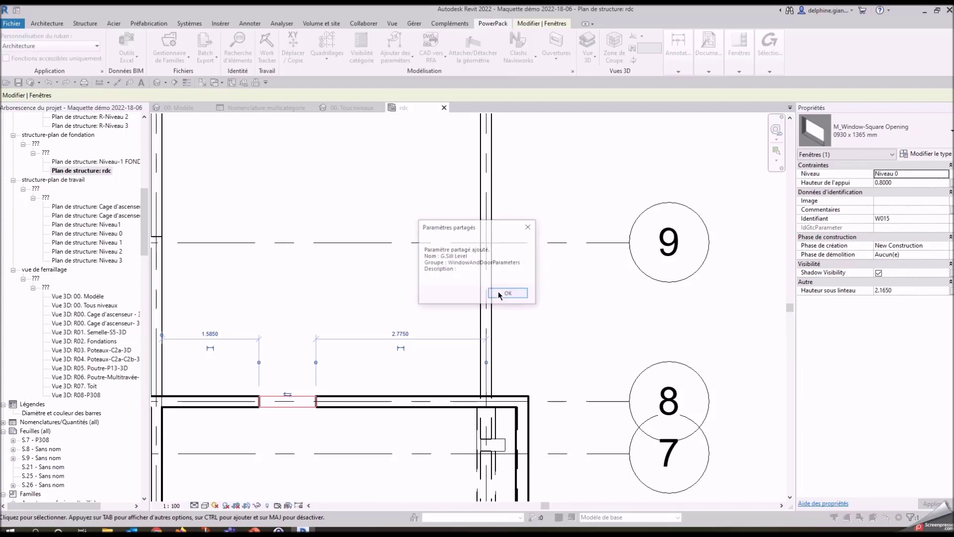
{"action": "left_click", "coordinate": [500, 293]}
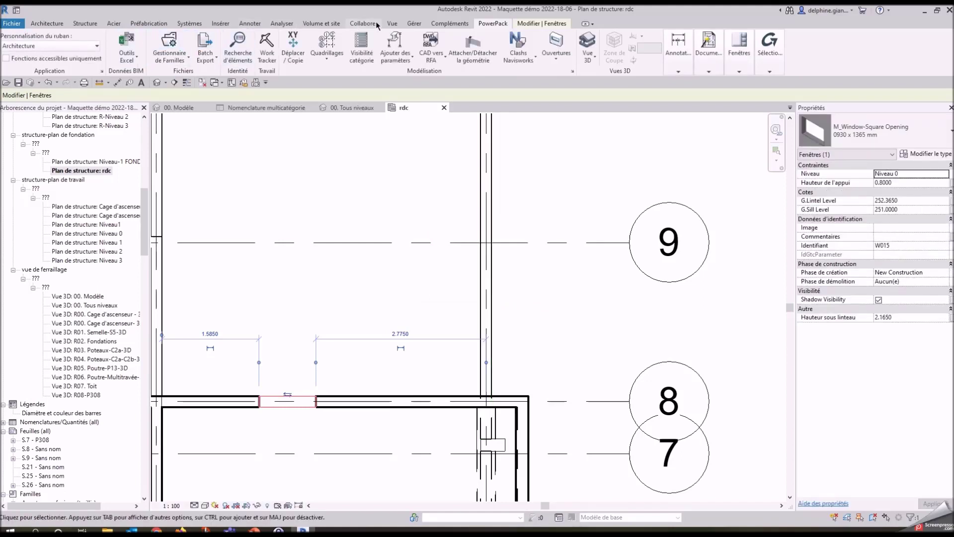
Examine G.Lintel Level in the project parameters and the shared parameter option for adding a parameter, leaving the project parameters unchanged.
{"action": "left_click", "coordinate": [415, 23]}
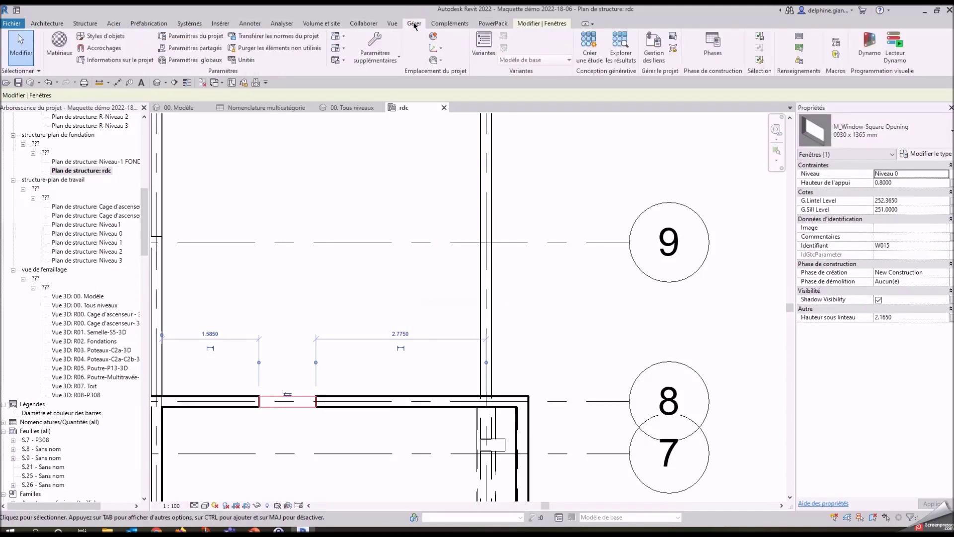
{"action": "left_click", "coordinate": [197, 37]}
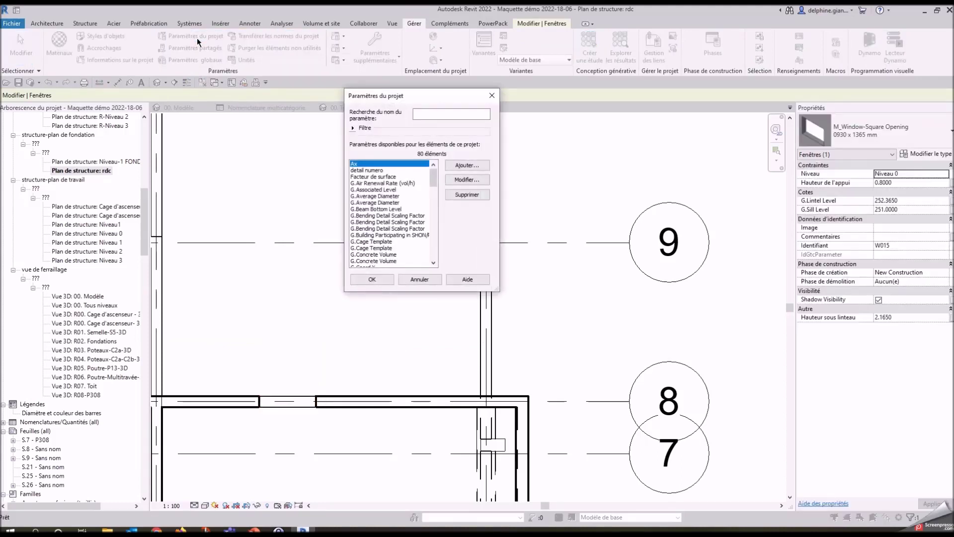
{"action": "scroll", "coordinate": [385, 239], "scroll_direction": "down", "scroll_amount": 5}
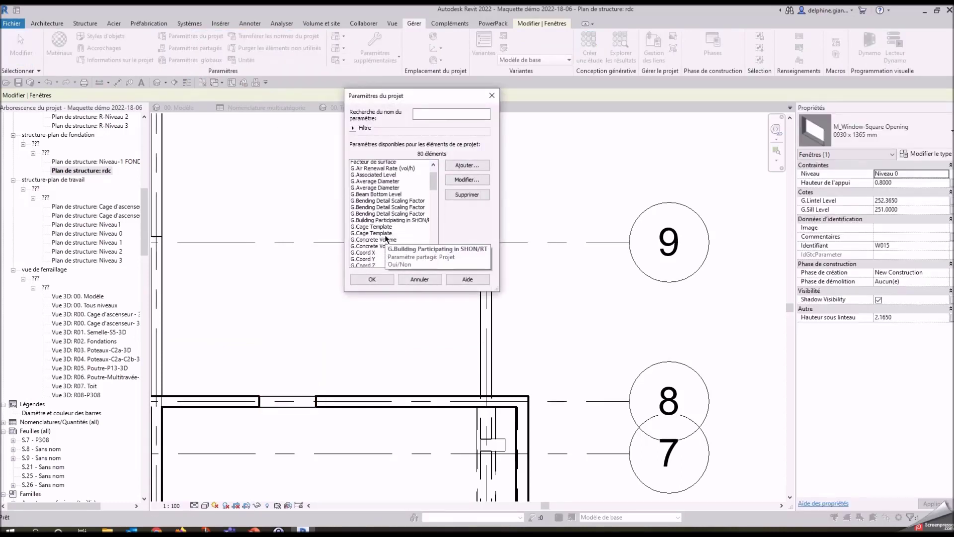
{"action": "scroll", "coordinate": [386, 238], "scroll_direction": "down", "scroll_amount": 5}
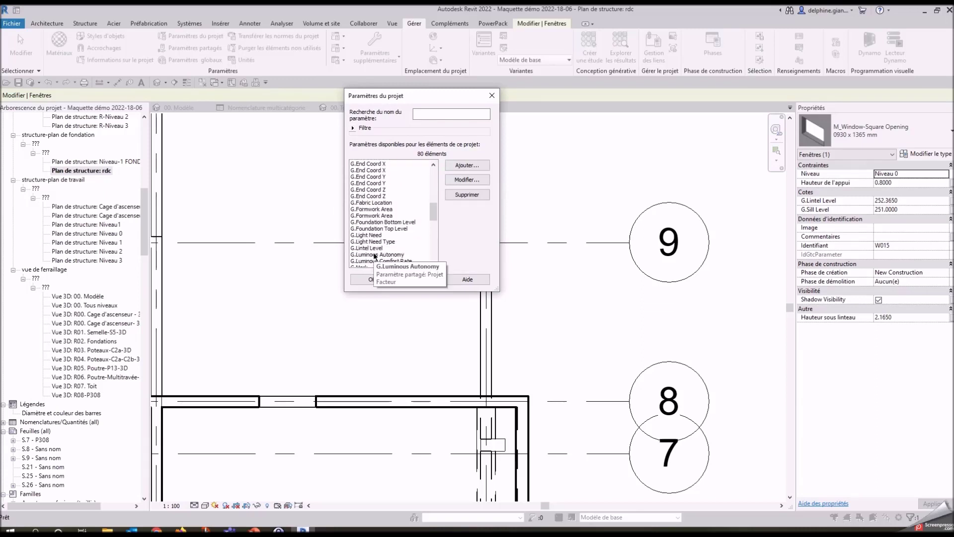
{"action": "scroll", "coordinate": [373, 251], "scroll_direction": "down", "scroll_amount": 1}
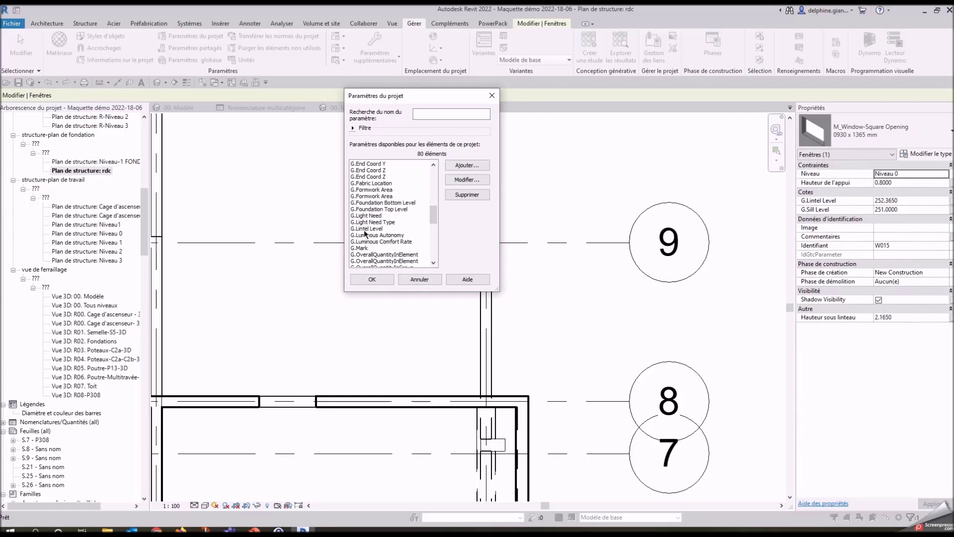
{"action": "left_click", "coordinate": [368, 228]}
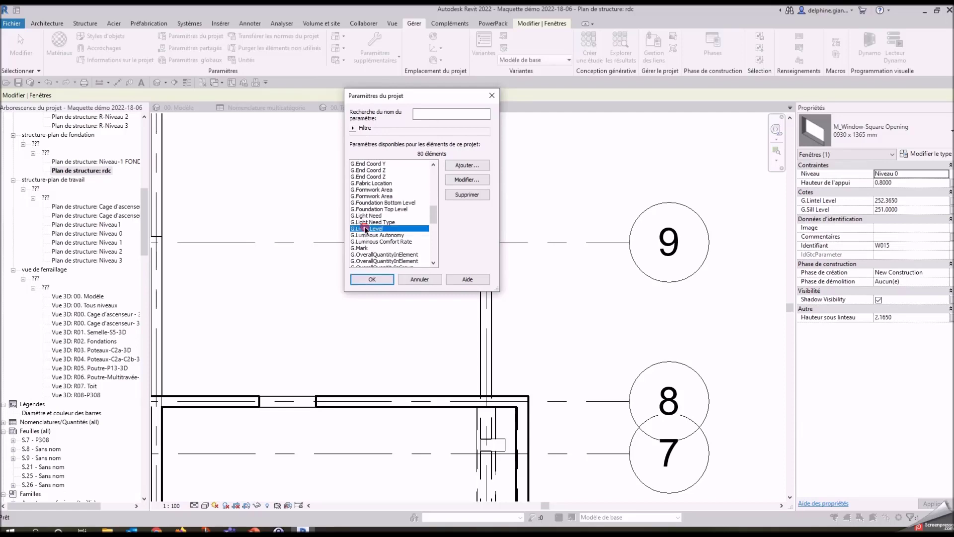
{"action": "left_click", "coordinate": [463, 165]}
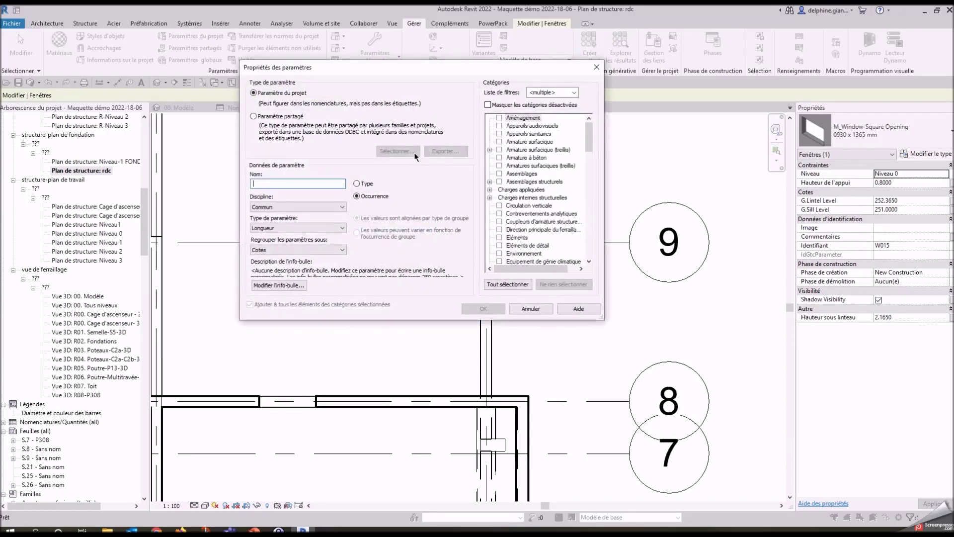
{"action": "left_click", "coordinate": [254, 116]}
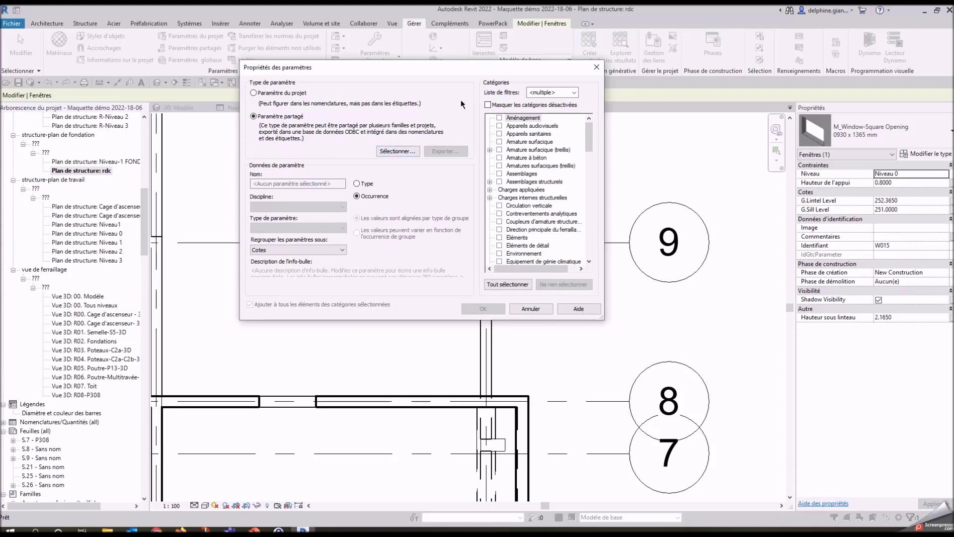
{"action": "left_click", "coordinate": [596, 68]}
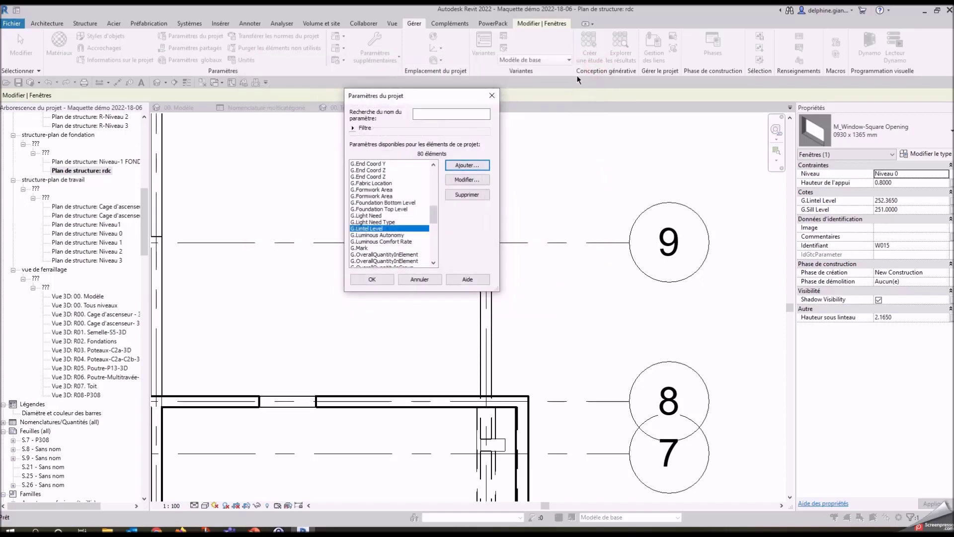
{"action": "left_click", "coordinate": [492, 95]}
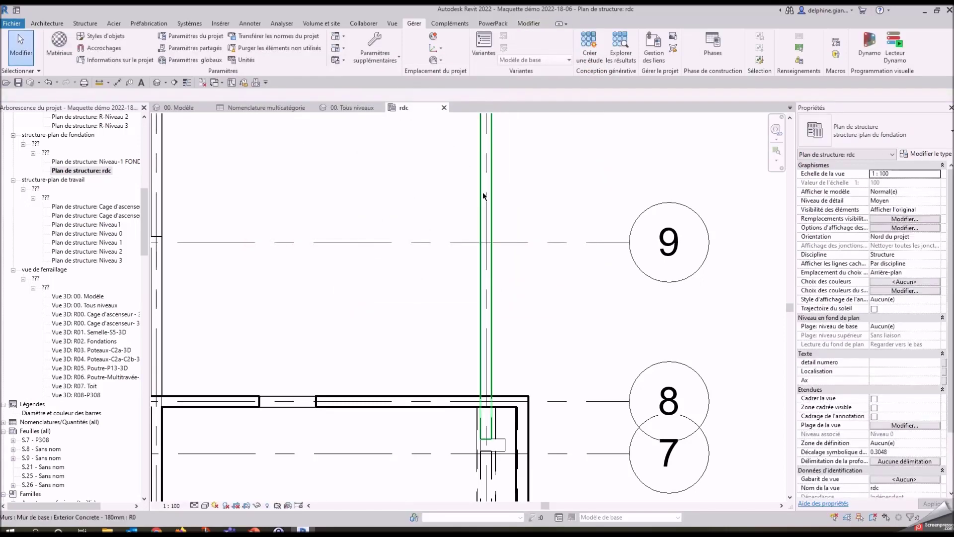
Tag the square-opening window on grid 8 by category with a leader.
{"action": "left_click", "coordinate": [131, 83]}
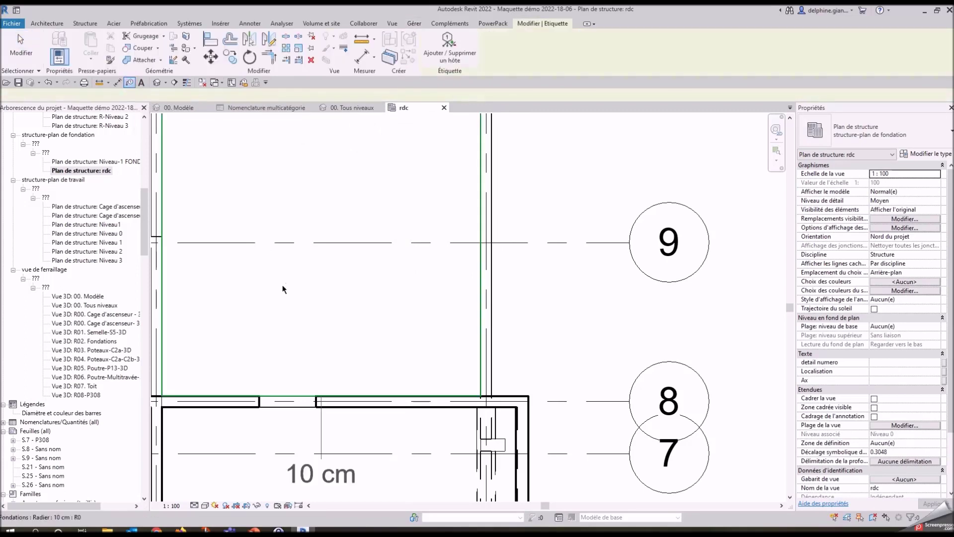
{"action": "left_click", "coordinate": [282, 405]}
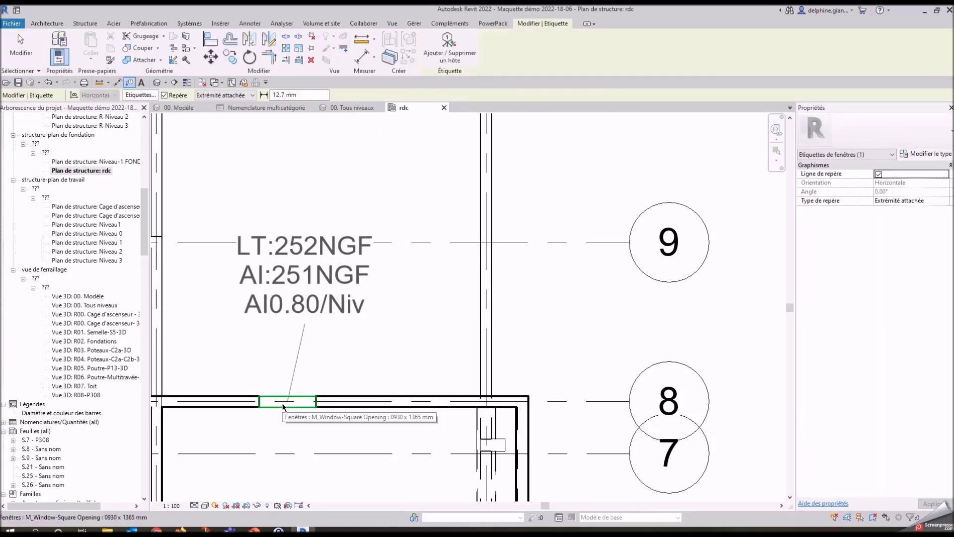
Finish tagging and select the window tag on grid 8 to examine its lintel and sill level values.
{"action": "key", "text": "Escape"}
{"action": "left_click", "coordinate": [284, 309]}
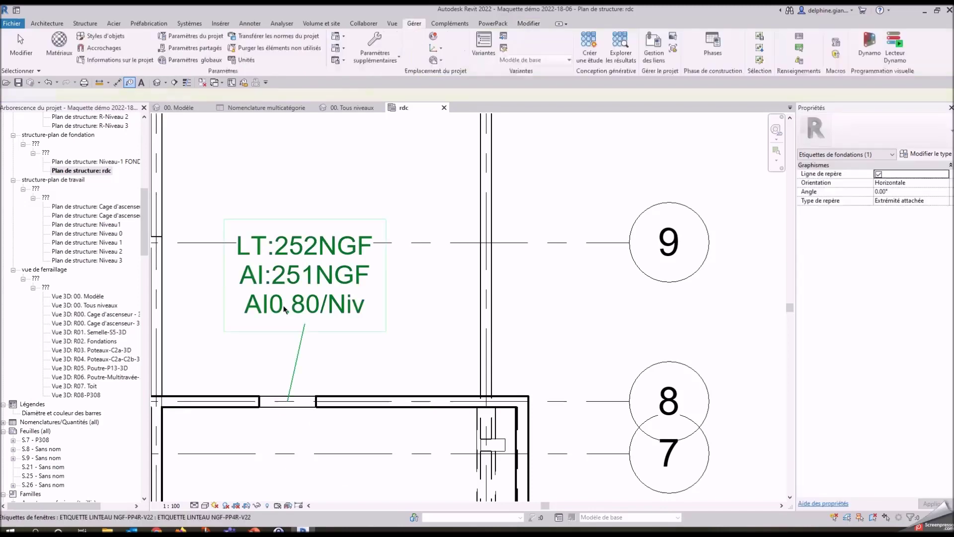
{"action": "left_click", "coordinate": [285, 309]}
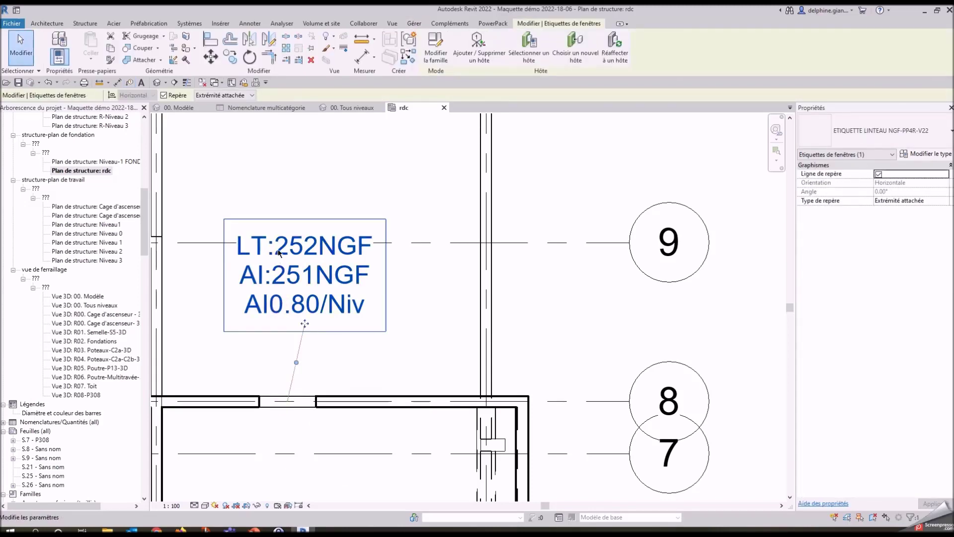
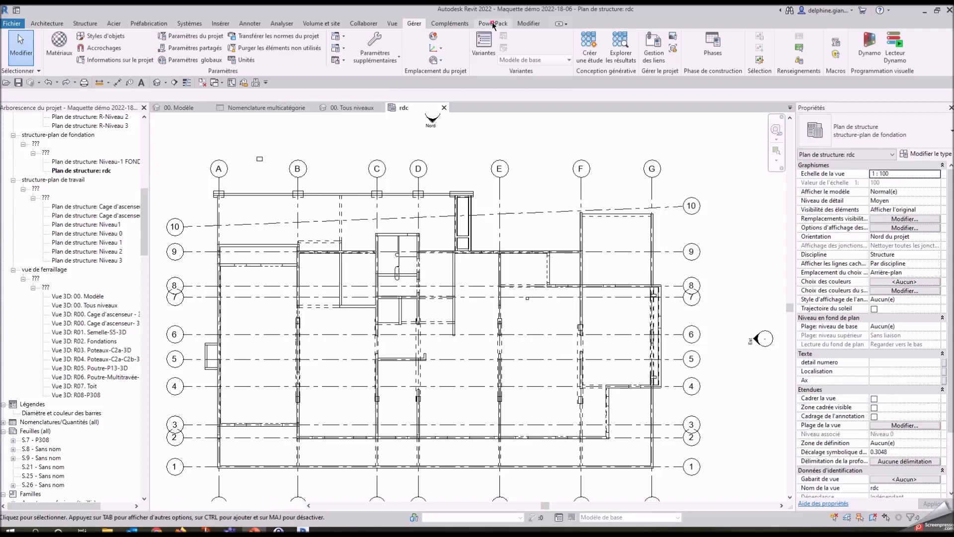
Start PowerPack Quick Dimension and draw a horizontal dimension line about 35.8 m long across the plan between grids 3 and 4.
{"action": "left_click", "coordinate": [489, 24]}
{"action": "left_click", "coordinate": [684, 72]}
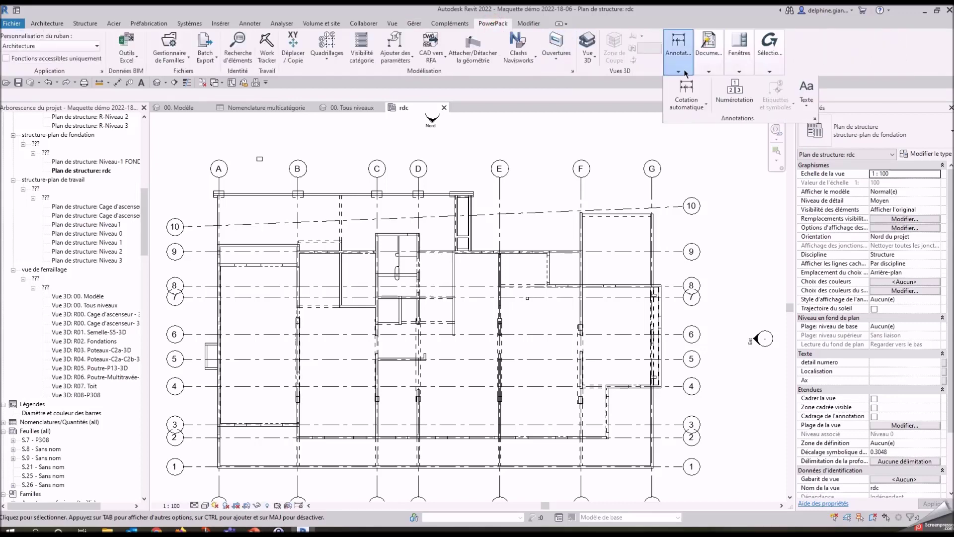
{"action": "left_click", "coordinate": [685, 108]}
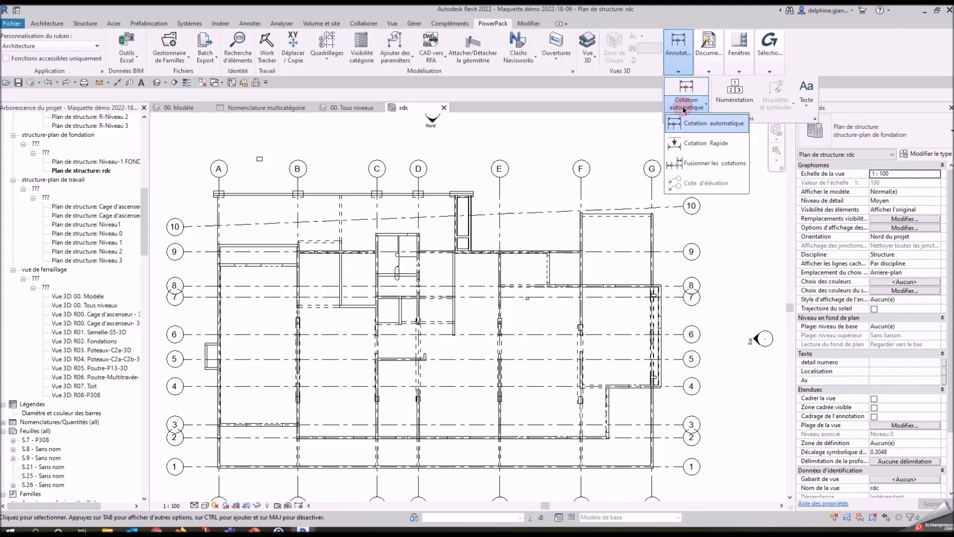
{"action": "left_click", "coordinate": [689, 145]}
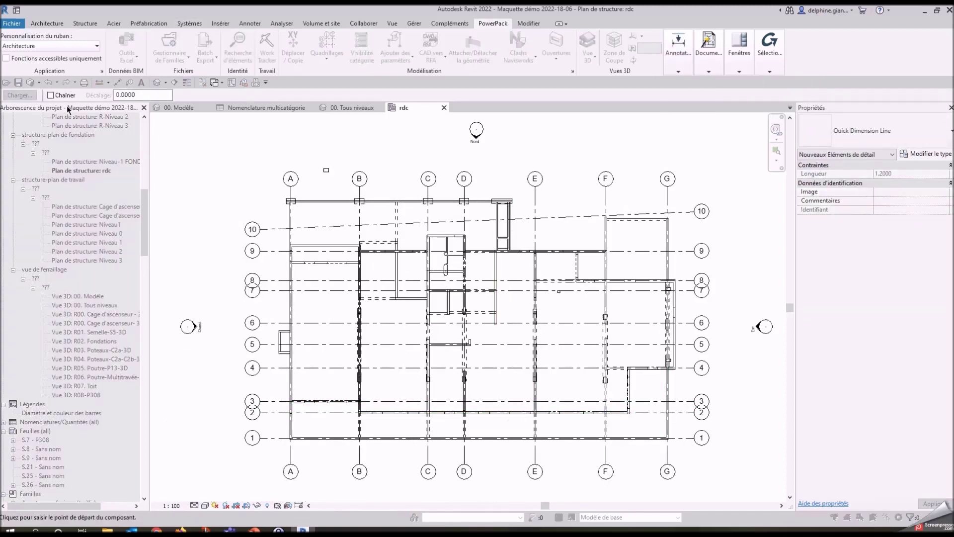
{"action": "left_click", "coordinate": [275, 387]}
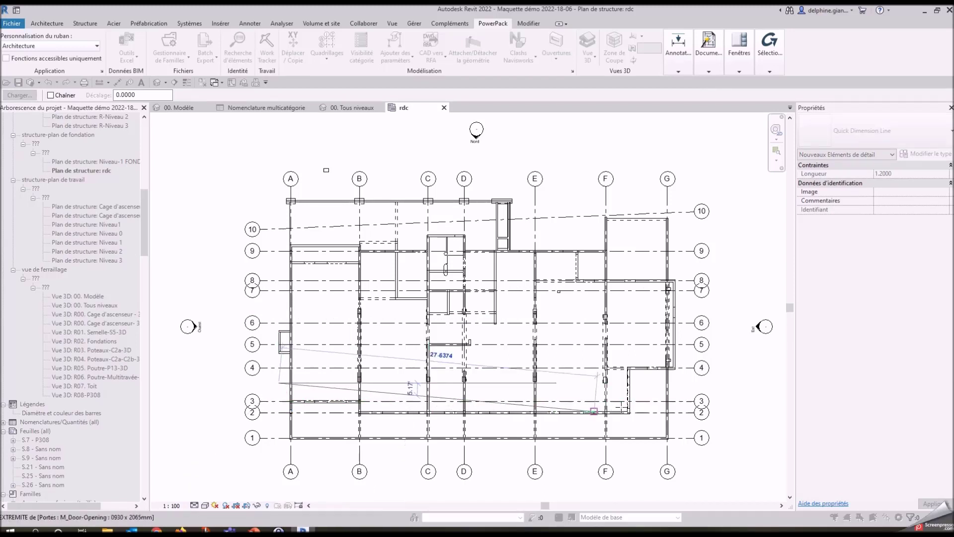
{"action": "left_click", "coordinate": [689, 389]}
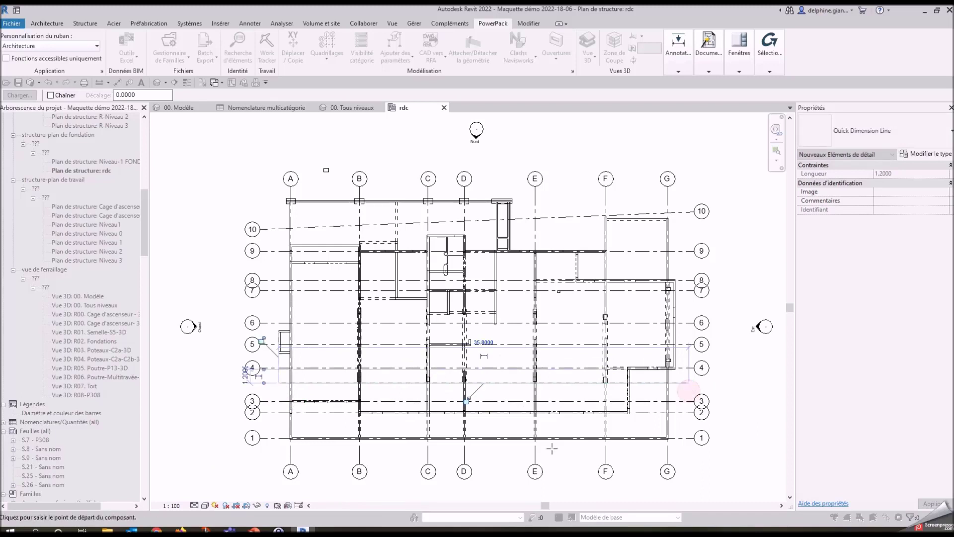
Draw vertical quick dimension lines between grids E and F and between B and C, plus a horizontal one about 23.5 m long between grids 8 and 9.
{"action": "left_click", "coordinate": [560, 240]}
{"action": "left_click", "coordinate": [685, 264]}
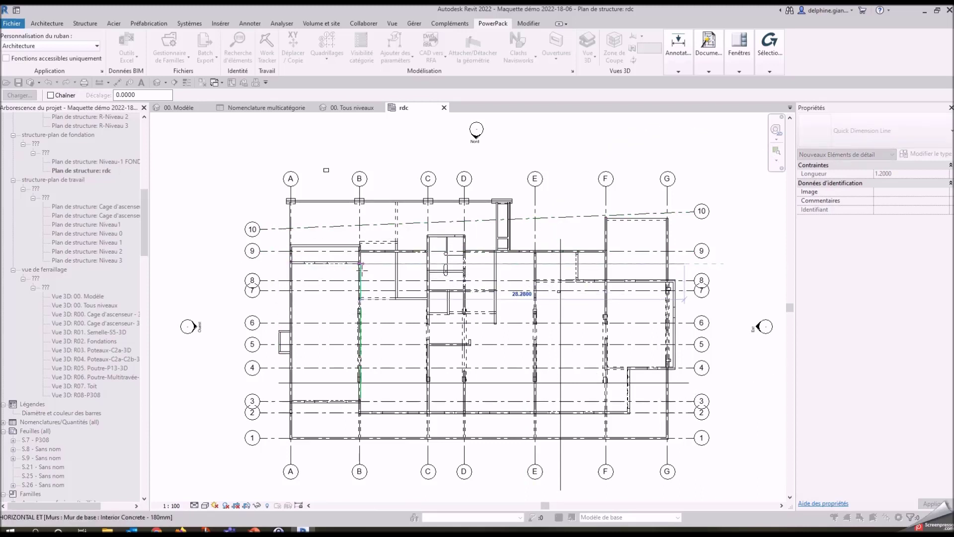
{"action": "left_click", "coordinate": [415, 269]}
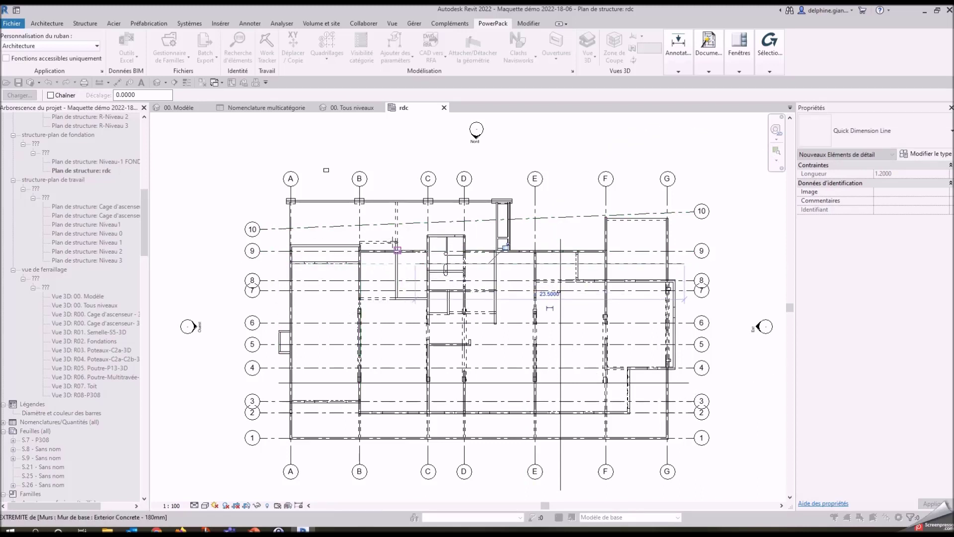
{"action": "left_click", "coordinate": [381, 225]}
{"action": "left_click", "coordinate": [379, 471]}
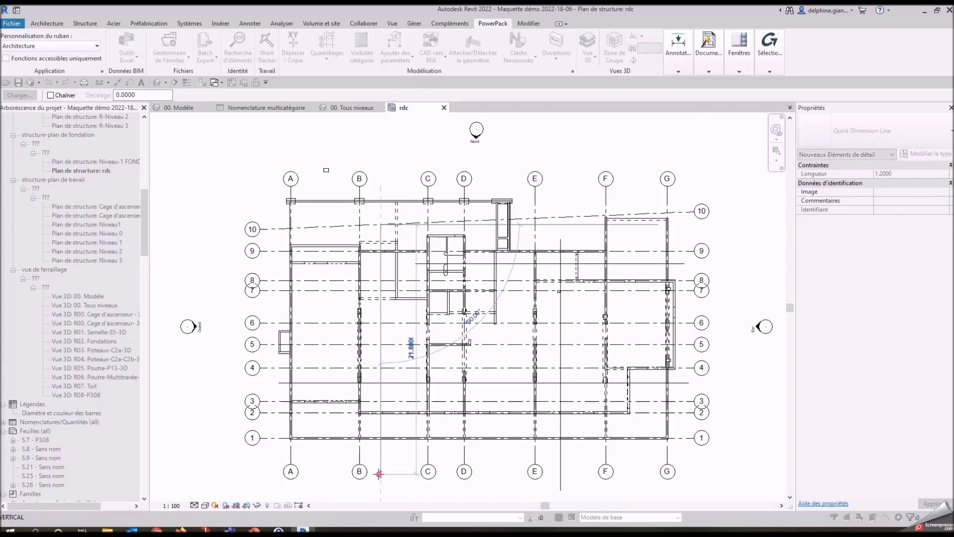
Draw a horizontal quick dimension line about 37.2 m long between grids 6 and 7, and end the command to generate all the dimensions.
{"action": "left_click", "coordinate": [271, 309]}
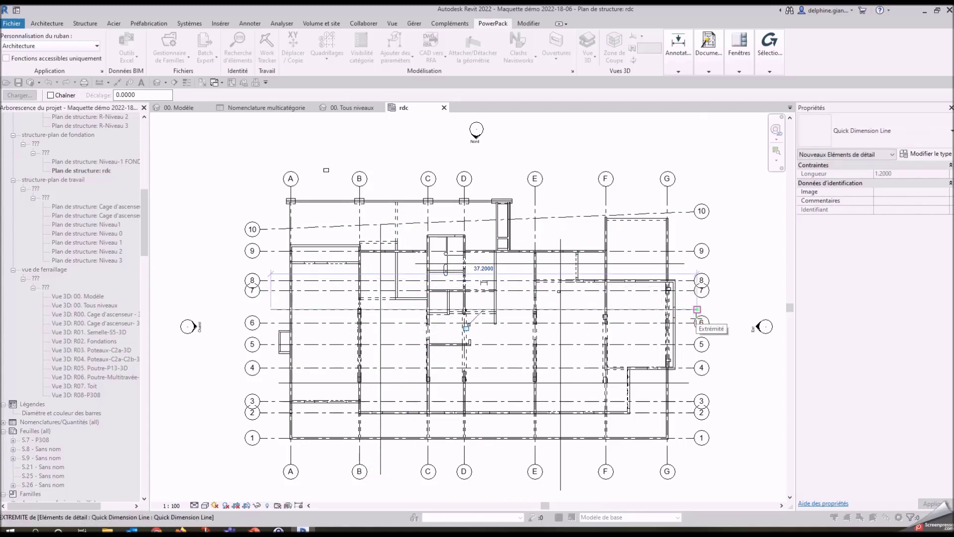
{"action": "scroll", "coordinate": [698, 309], "scroll_direction": "up", "scroll_amount": 3}
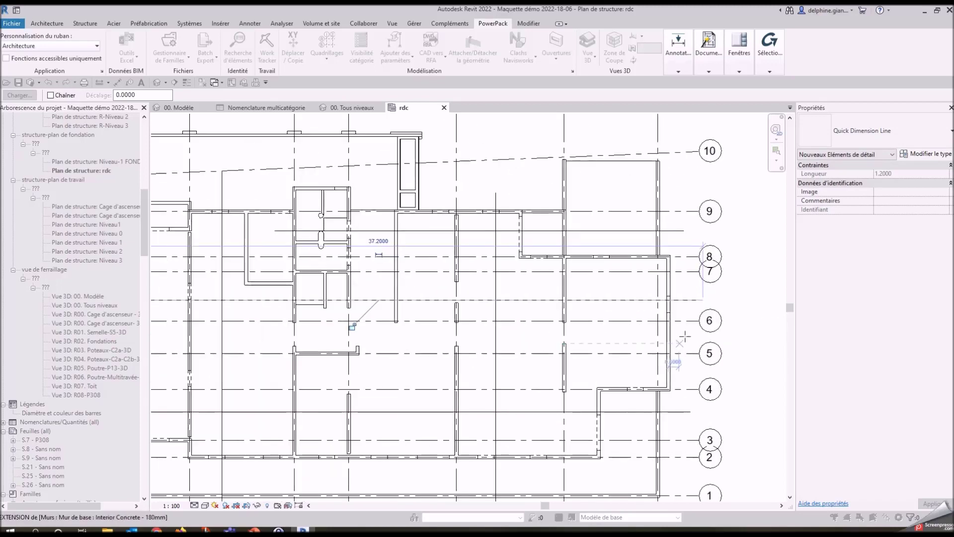
{"action": "scroll", "coordinate": [693, 303], "scroll_direction": "up", "scroll_amount": 1}
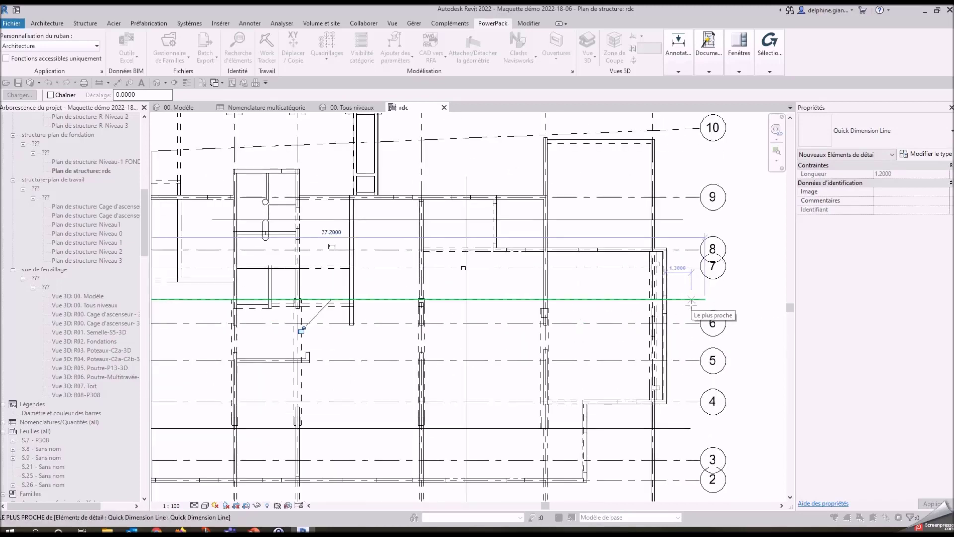
{"action": "scroll", "coordinate": [694, 306], "scroll_direction": "down", "scroll_amount": 2}
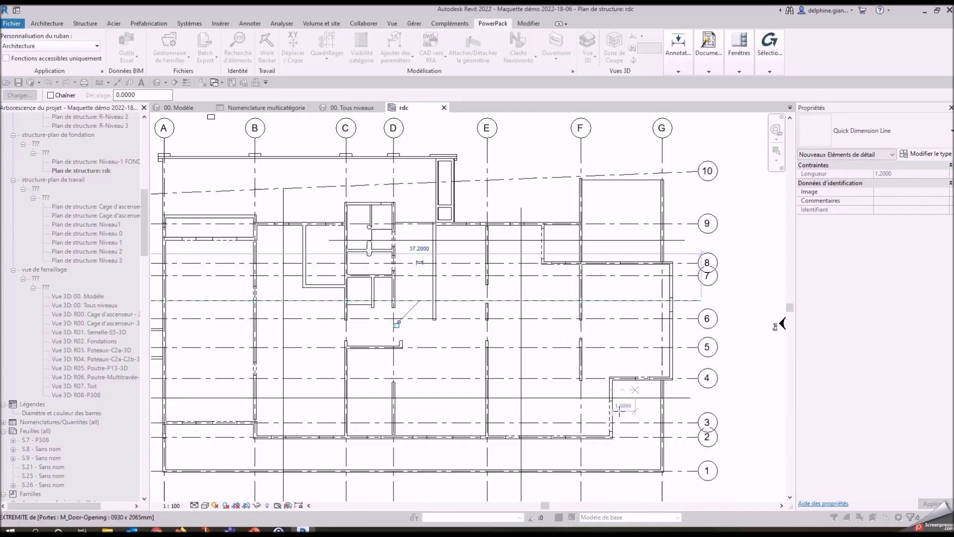
{"action": "scroll", "coordinate": [572, 387], "scroll_direction": "down", "scroll_amount": 2}
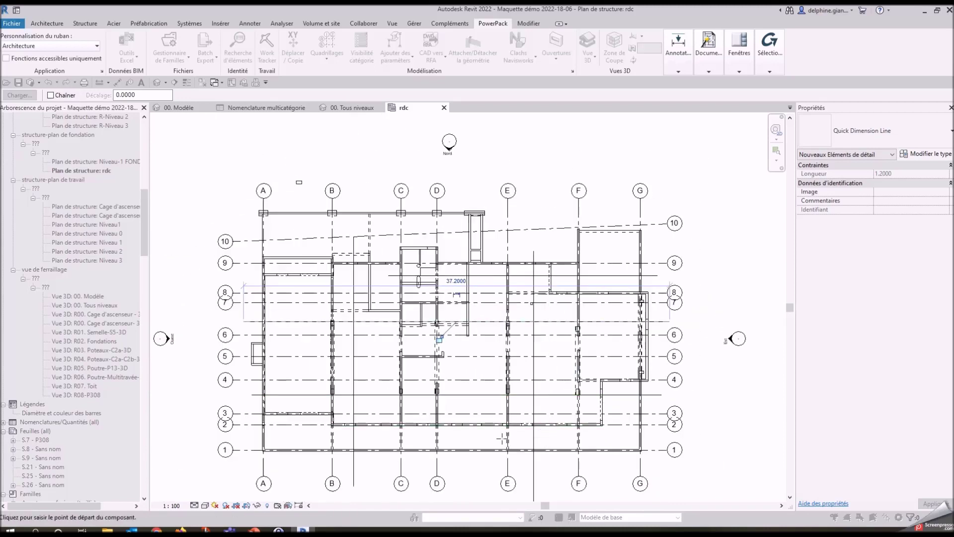
{"action": "key", "text": "Escape"}
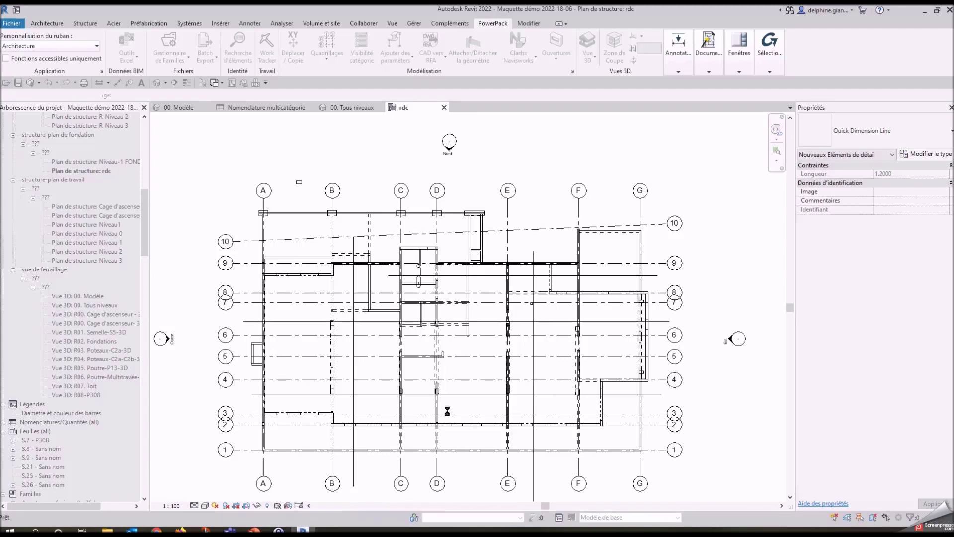
{"action": "scroll", "coordinate": [571, 370], "scroll_direction": "up", "scroll_amount": 2}
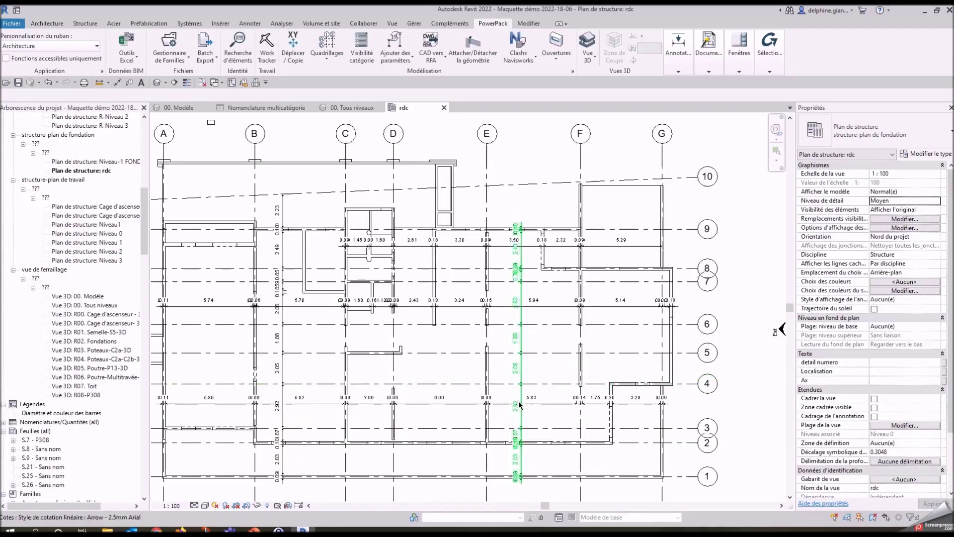
{"action": "scroll", "coordinate": [519, 403], "scroll_direction": "up", "scroll_amount": 3}
{"action": "scroll", "coordinate": [527, 402], "scroll_direction": "down", "scroll_amount": 1}
{"action": "scroll", "coordinate": [542, 400], "scroll_direction": "up", "scroll_amount": 1}
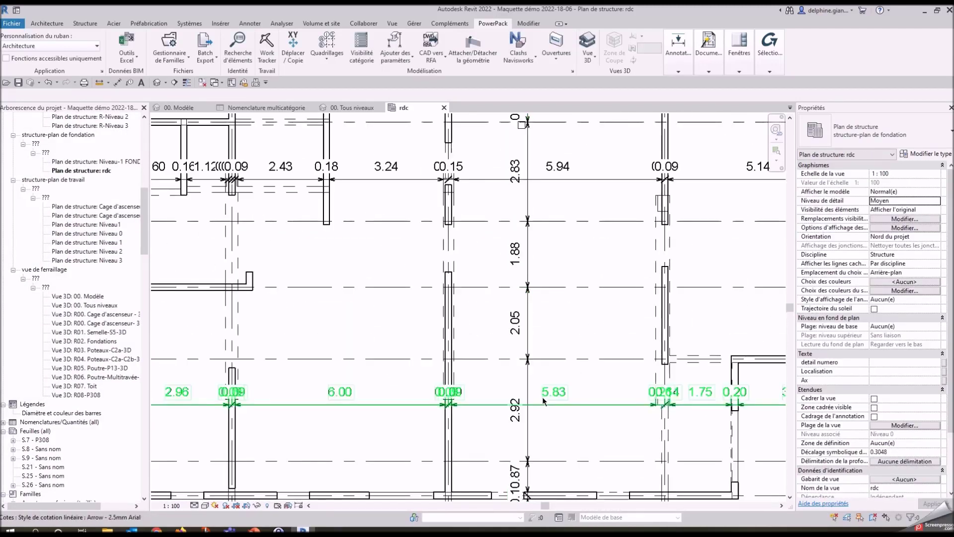
{"action": "scroll", "coordinate": [542, 396], "scroll_direction": "down", "scroll_amount": 2}
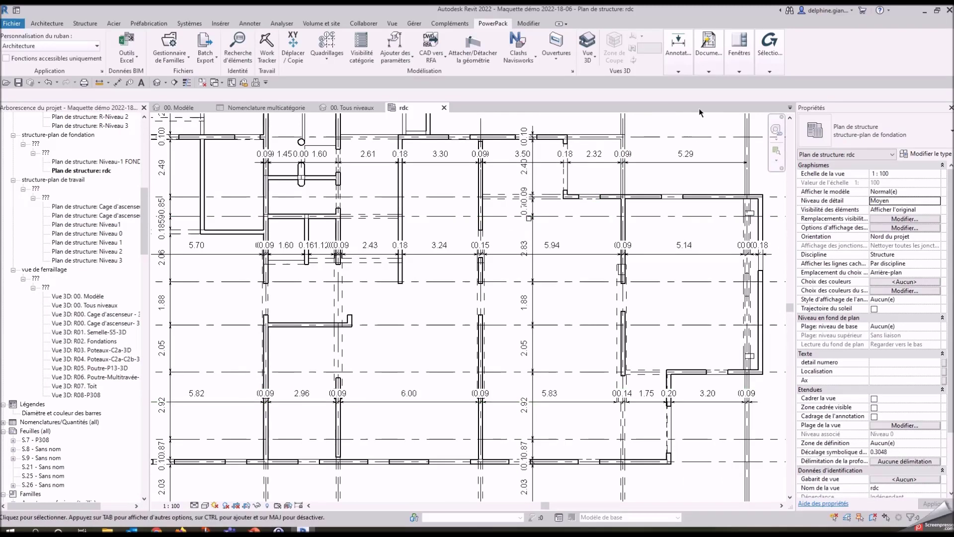
Examine the quick dimension configuration, including the dimension types, line options and element categories dimensioned in plan views.
{"action": "mouse_move", "coordinate": [679, 50]}
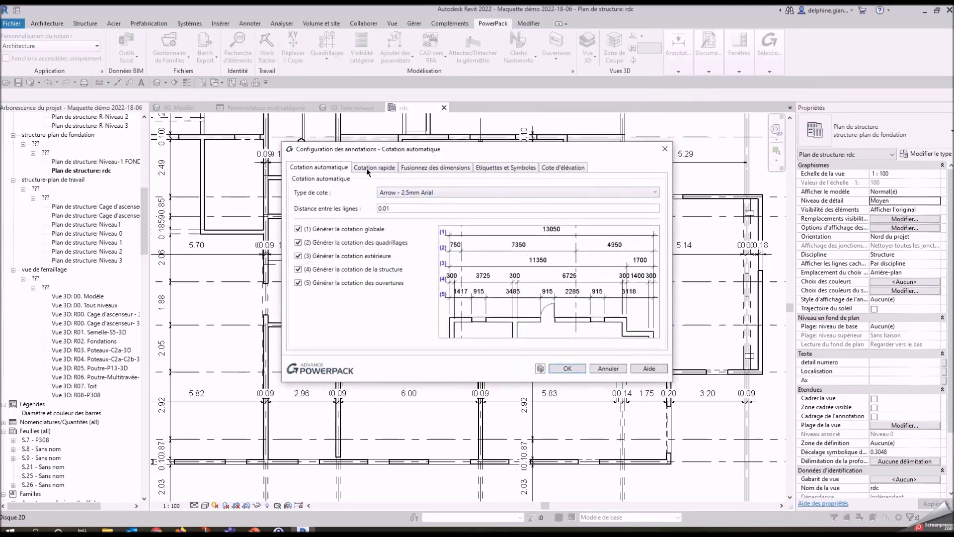
{"action": "left_click", "coordinate": [362, 167]}
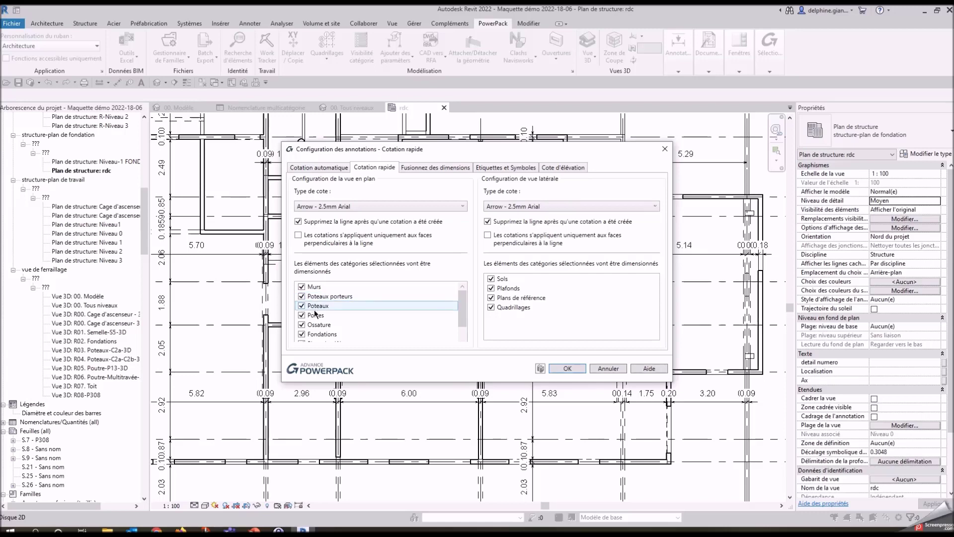
{"action": "left_click_drag", "start_coordinate": [462, 311], "coordinate": [461, 333]}
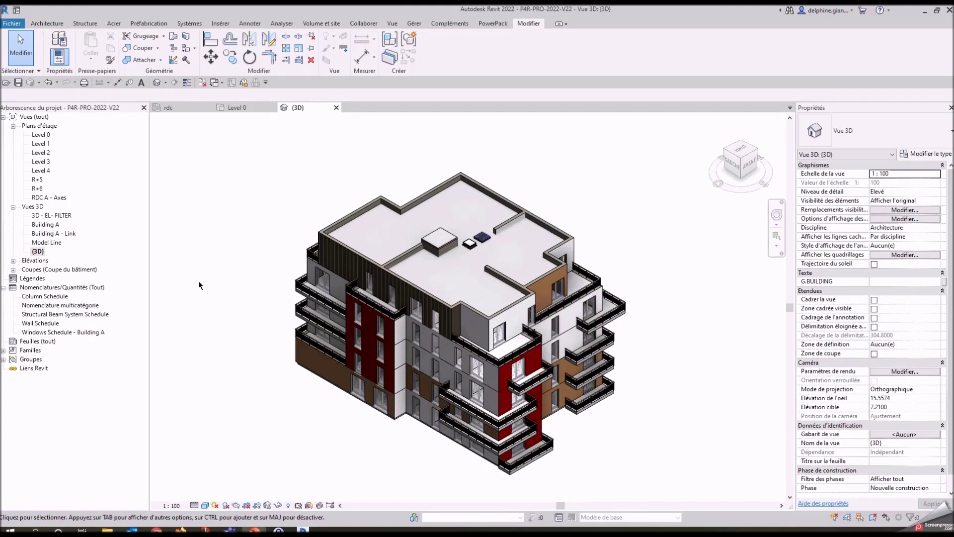
In the Level 0 floor plan, start PowerPack automatic dimensioning and choose the exterior walls along grids 7 and 8.
{"action": "left_click", "coordinate": [229, 108]}
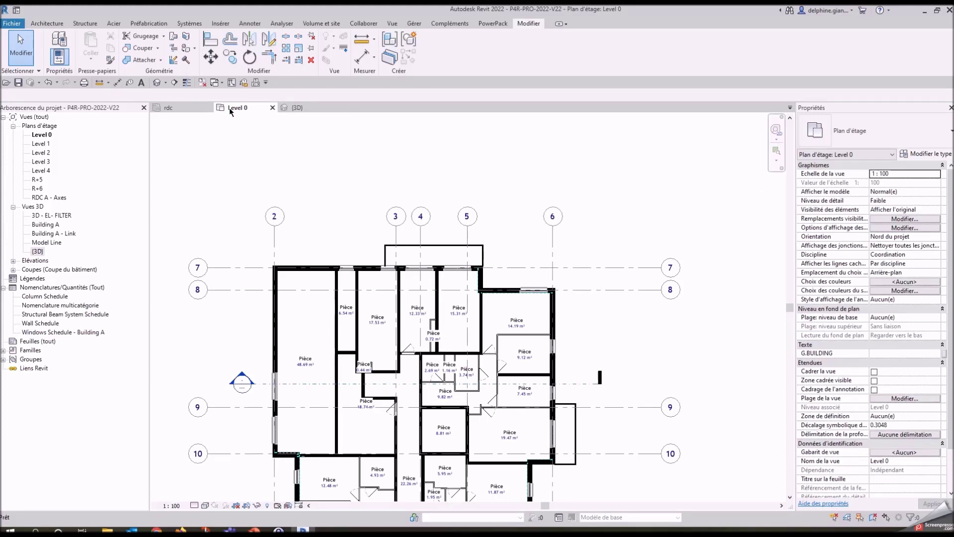
{"action": "left_click", "coordinate": [494, 24]}
{"action": "left_click", "coordinate": [690, 72]}
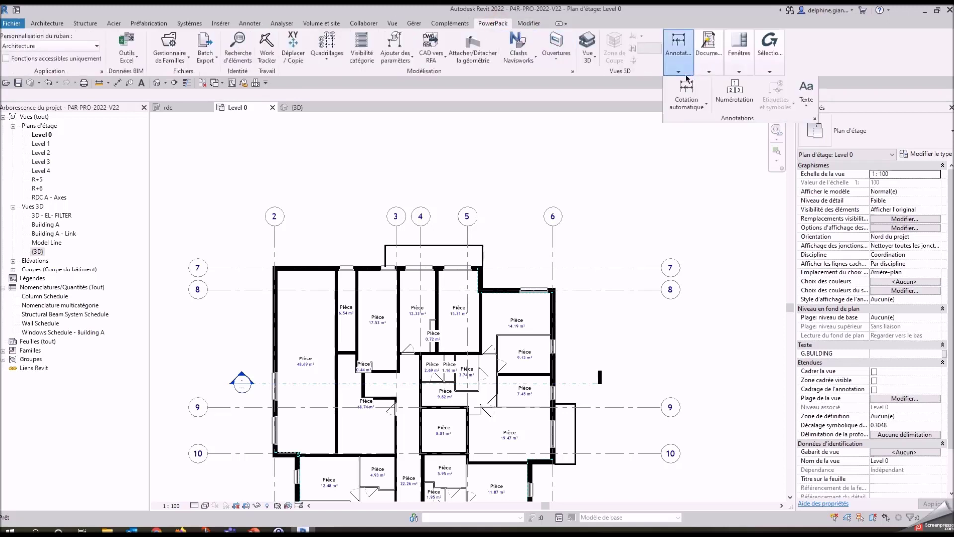
{"action": "left_click", "coordinate": [687, 107]}
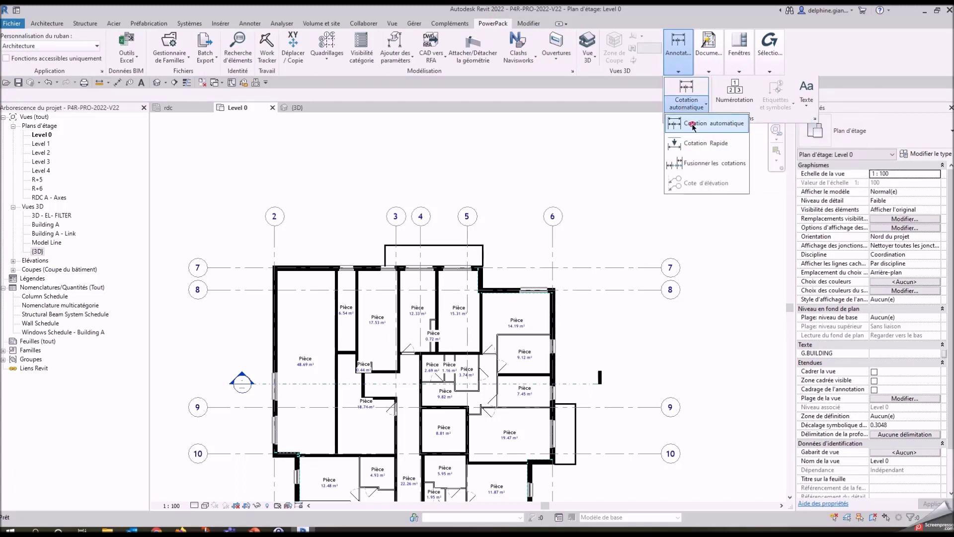
{"action": "left_click", "coordinate": [694, 124]}
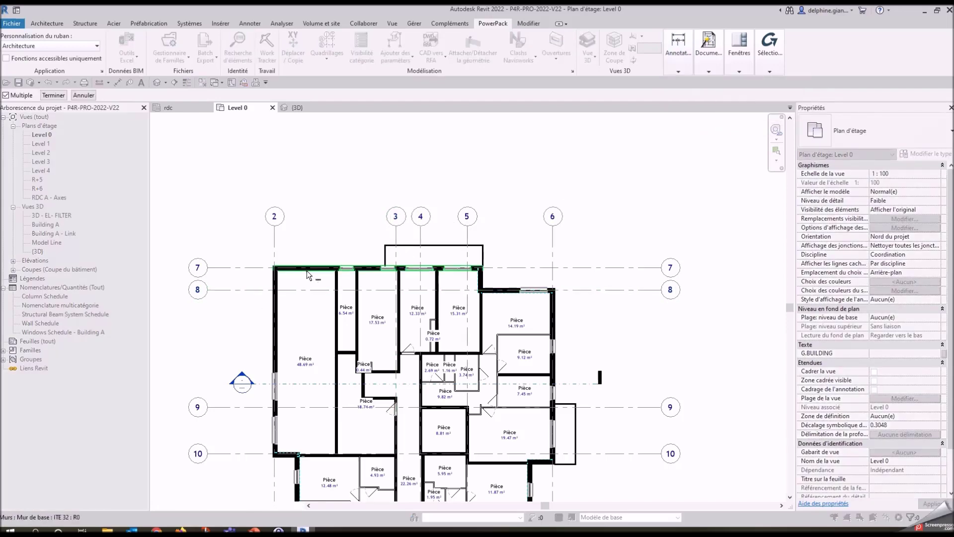
{"action": "left_click", "coordinate": [309, 271]}
{"action": "left_click", "coordinate": [504, 294]}
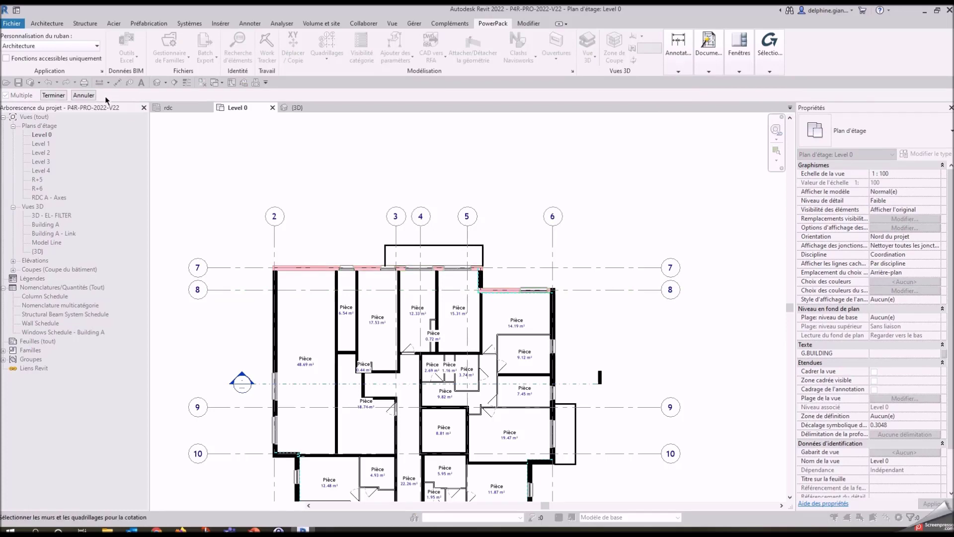
{"action": "left_click", "coordinate": [53, 95]}
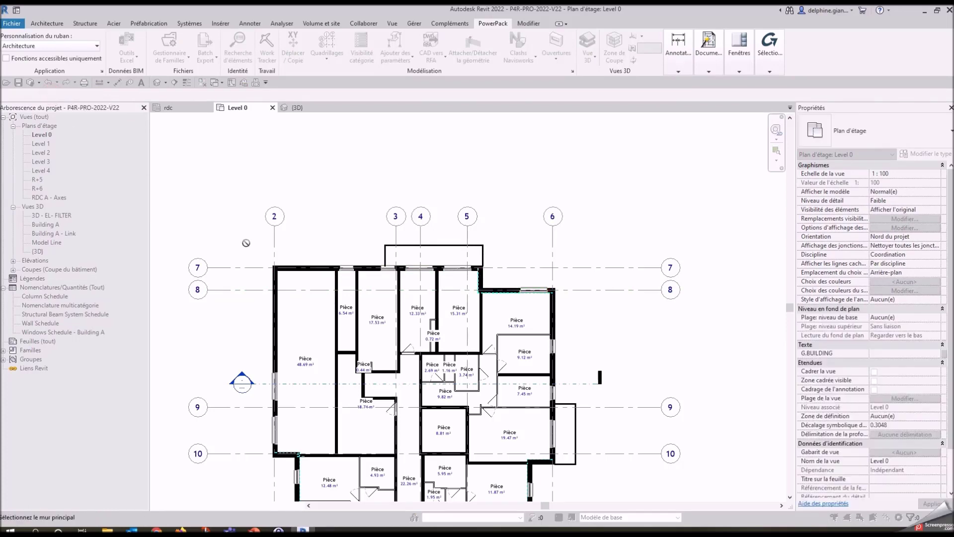
Set the grid 7 wall as the main wall and place the automatic dimension lines outside the facade.
{"action": "left_click", "coordinate": [296, 271]}
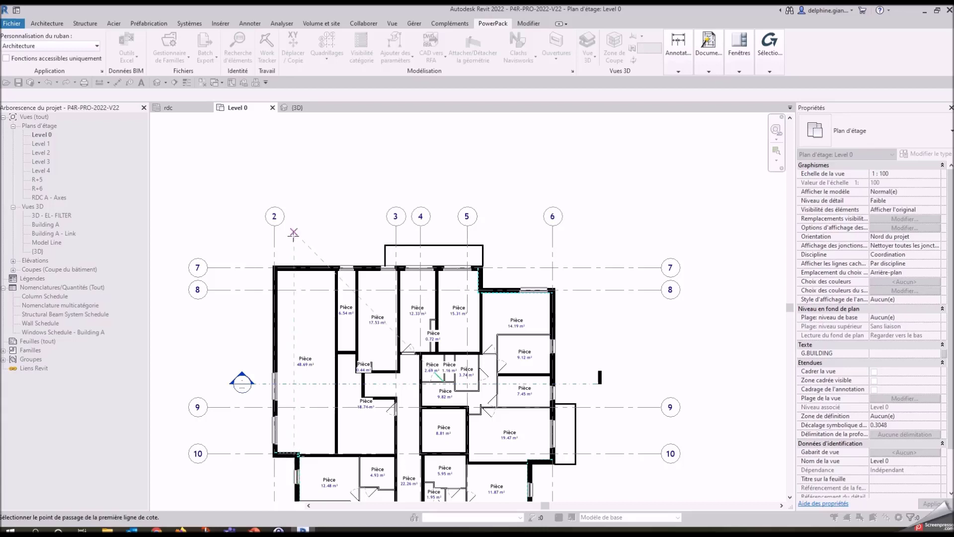
{"action": "left_click", "coordinate": [293, 233]}
{"action": "scroll", "coordinate": [365, 242], "scroll_direction": "up", "scroll_amount": 2}
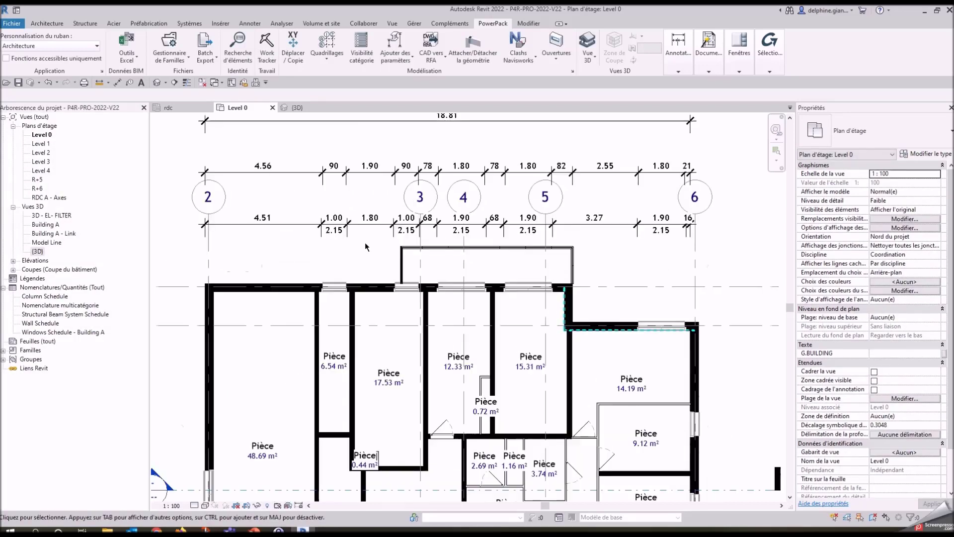
{"action": "scroll", "coordinate": [365, 251], "scroll_direction": "up", "scroll_amount": 1}
{"action": "scroll", "coordinate": [364, 261], "scroll_direction": "down", "scroll_amount": 1}
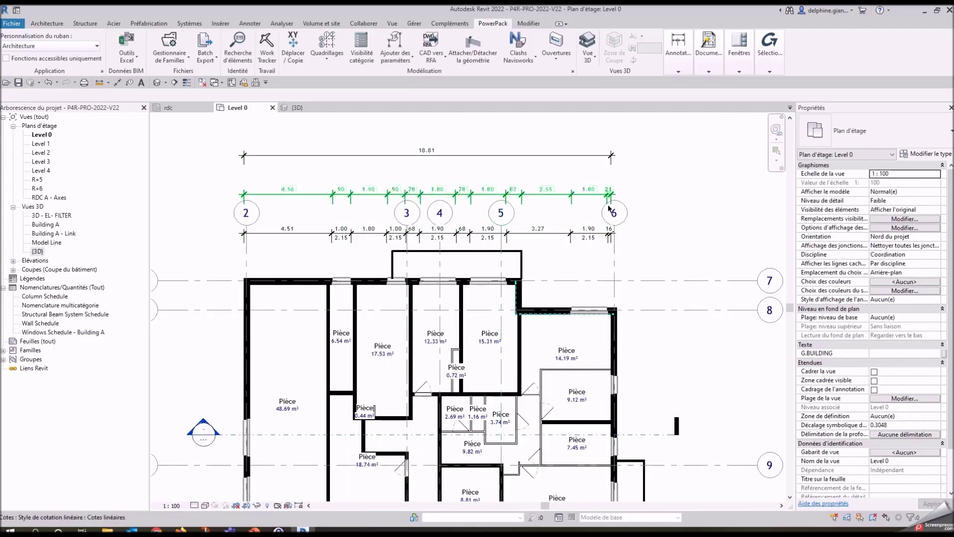
{"action": "scroll", "coordinate": [611, 207], "scroll_direction": "up", "scroll_amount": 1}
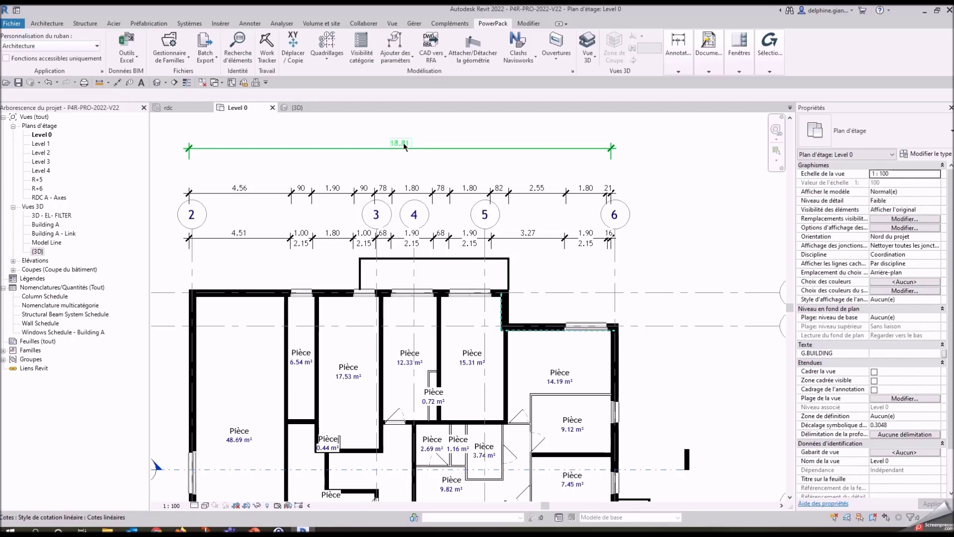
{"action": "scroll", "coordinate": [314, 257], "scroll_direction": "up", "scroll_amount": 1}
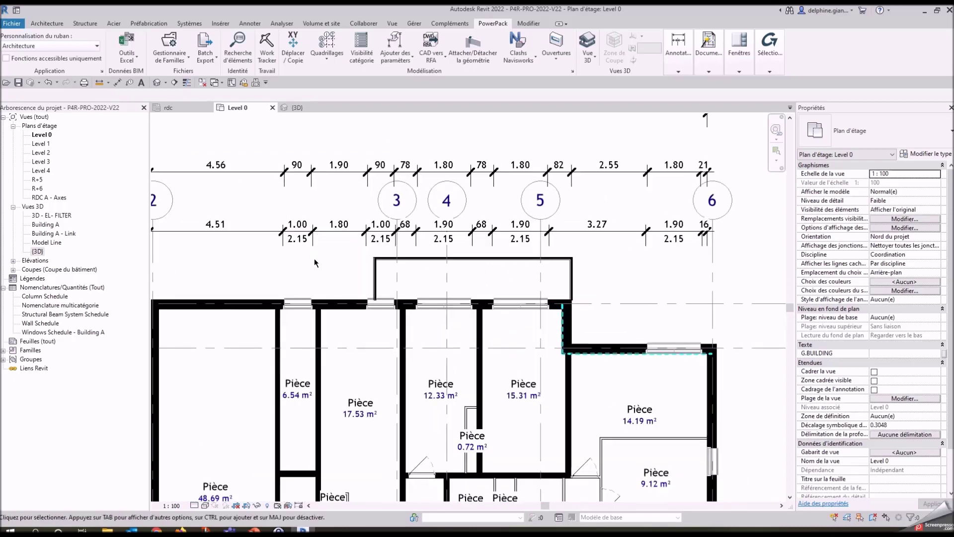
{"action": "scroll", "coordinate": [282, 236], "scroll_direction": "up", "scroll_amount": 1}
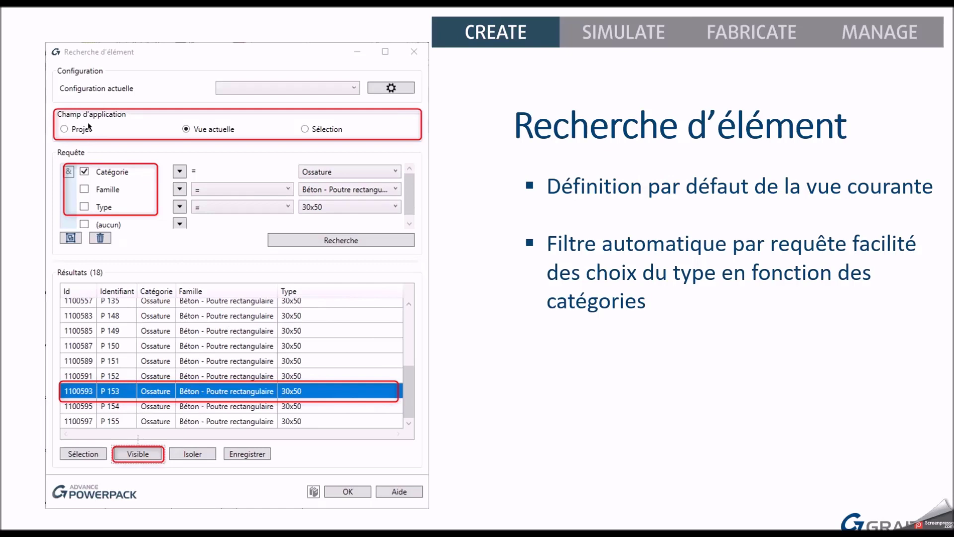
{"action": "key", "text": "ctrl"}
{"action": "key", "text": "ctrl"}
{"action": "left_click", "coordinate": [148, 461]}
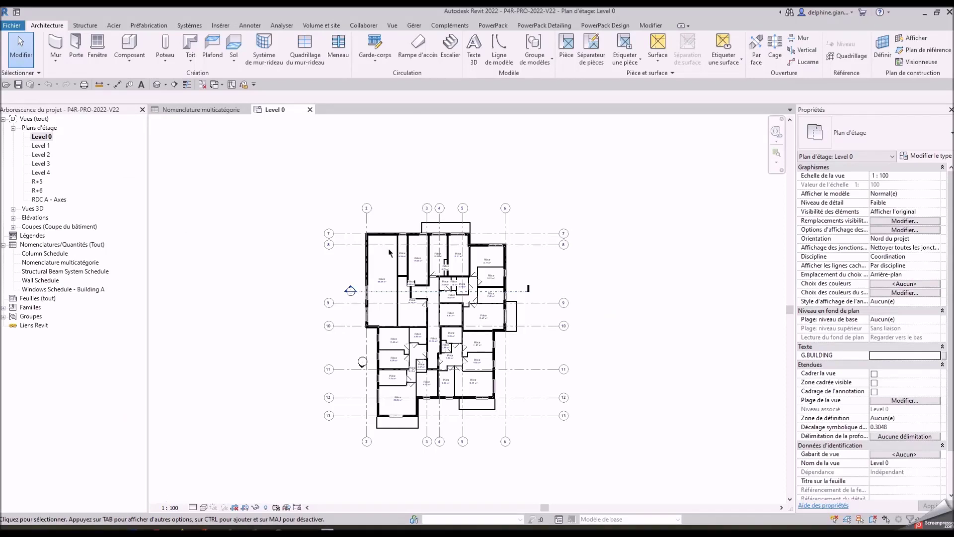
Start the PowerPack element search on the current view and add Catégorie as the first query criterion.
{"action": "left_click", "coordinate": [493, 27]}
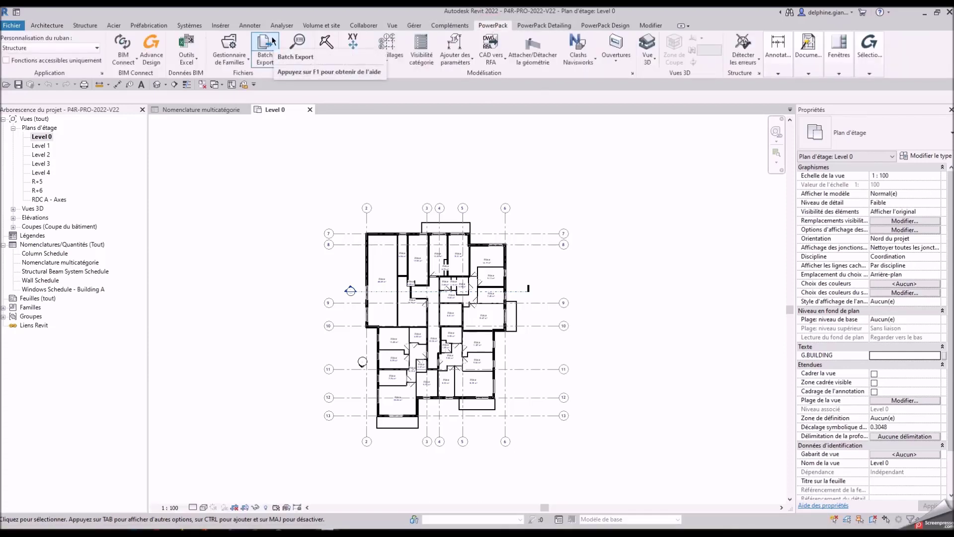
{"action": "left_click", "coordinate": [297, 47]}
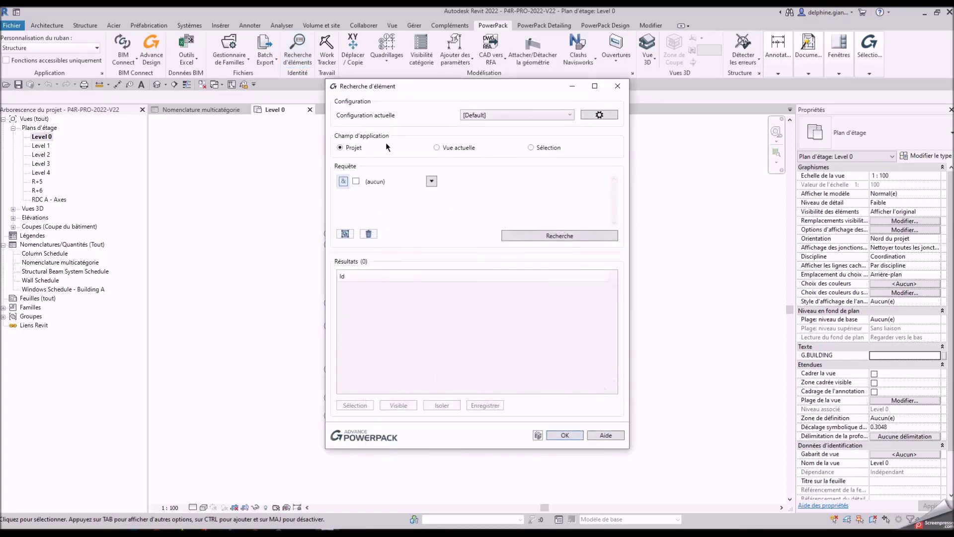
{"action": "left_click", "coordinate": [436, 148]}
{"action": "left_click", "coordinate": [431, 181]}
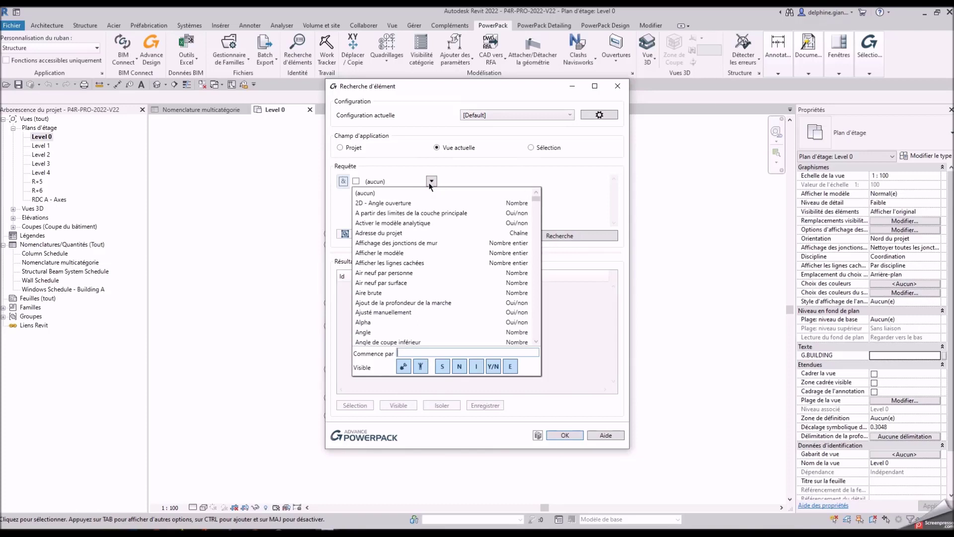
{"action": "type", "text": "ca"}
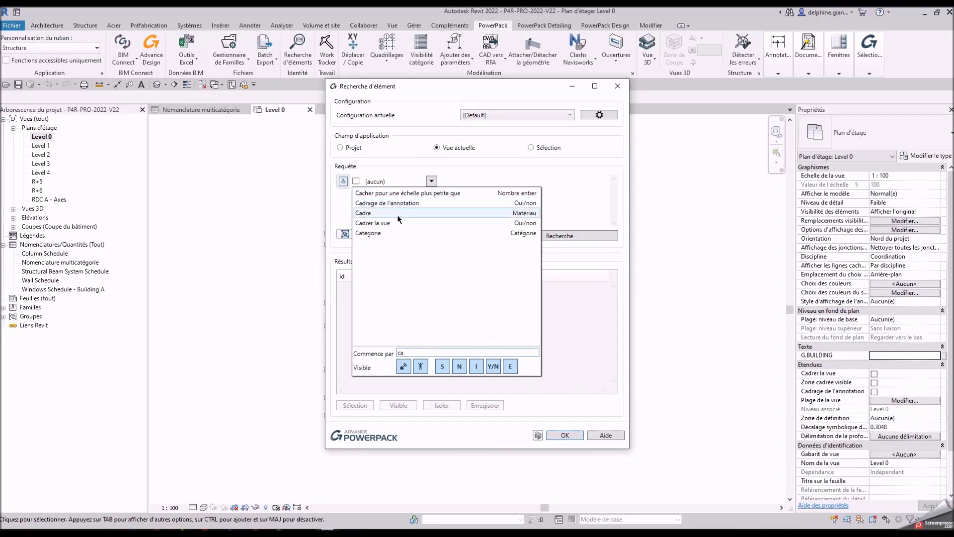
{"action": "left_click", "coordinate": [376, 233]}
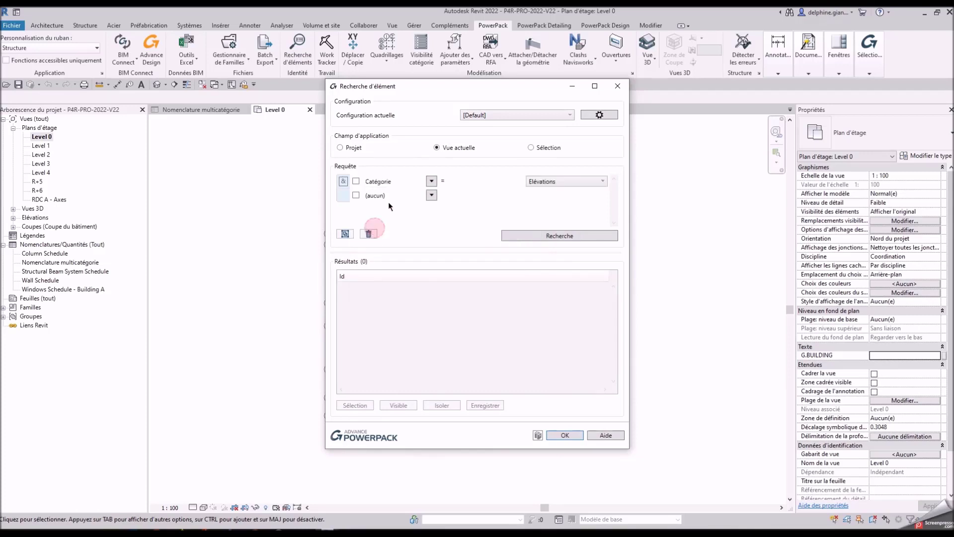
Add Famille as the second query criterion and set the category to Fenêtres.
{"action": "left_click", "coordinate": [431, 195]}
{"action": "type", "text": "fa"}
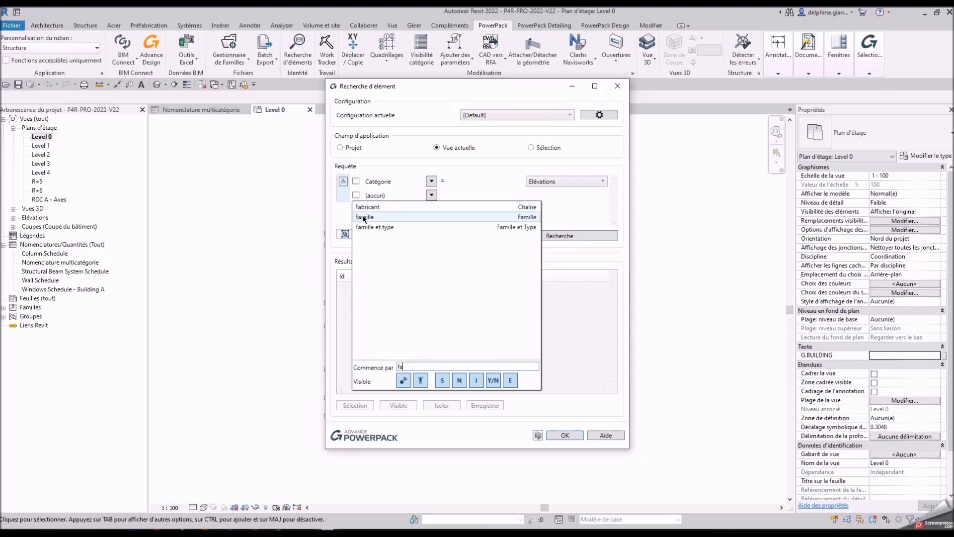
{"action": "left_click", "coordinate": [370, 217]}
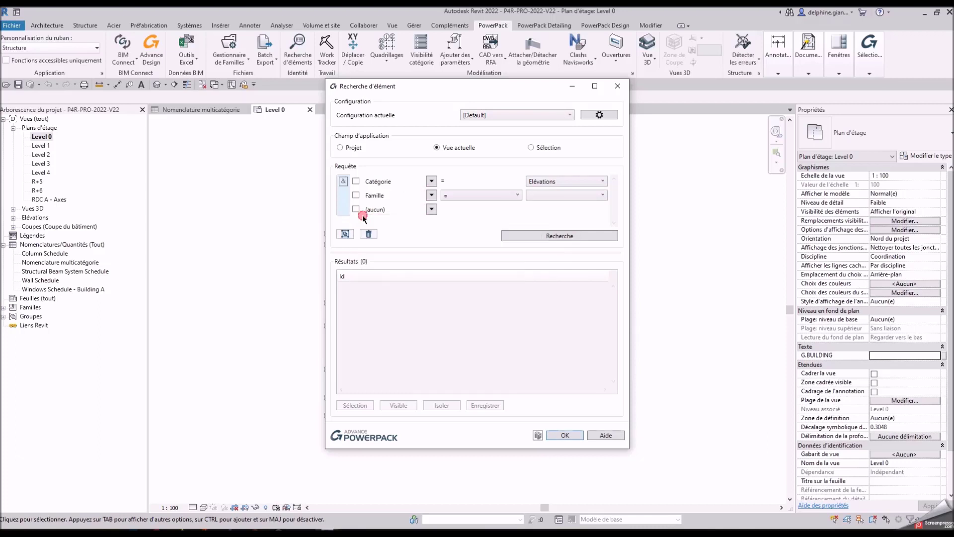
{"action": "left_click", "coordinate": [551, 197]}
{"action": "left_click", "coordinate": [490, 195]}
{"action": "left_click", "coordinate": [538, 183]}
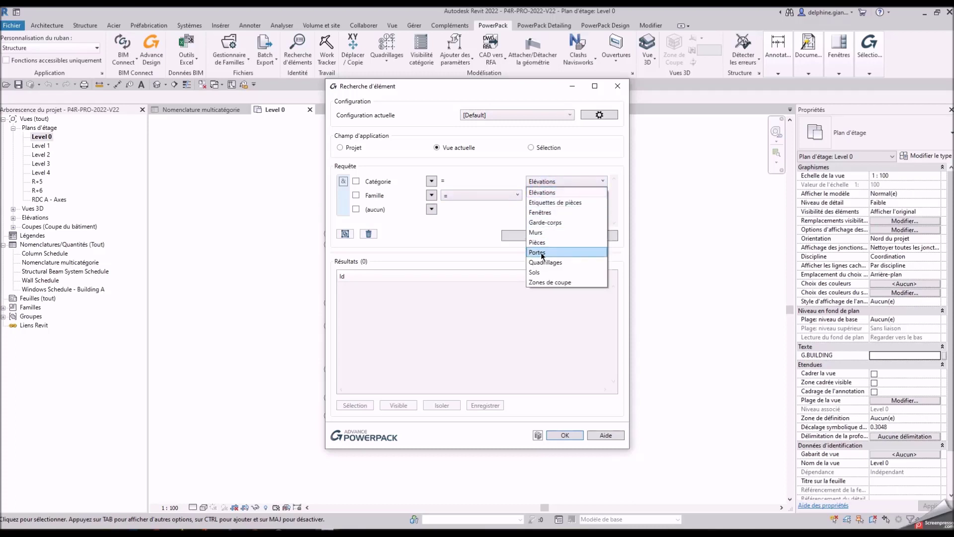
{"action": "left_click", "coordinate": [542, 212]}
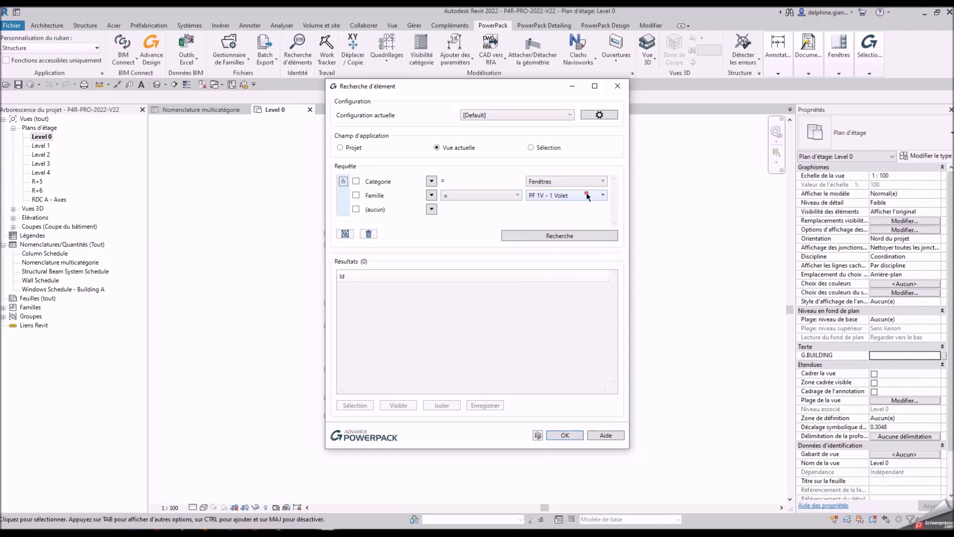
{"action": "left_click", "coordinate": [588, 195]}
{"action": "left_click", "coordinate": [588, 195]}
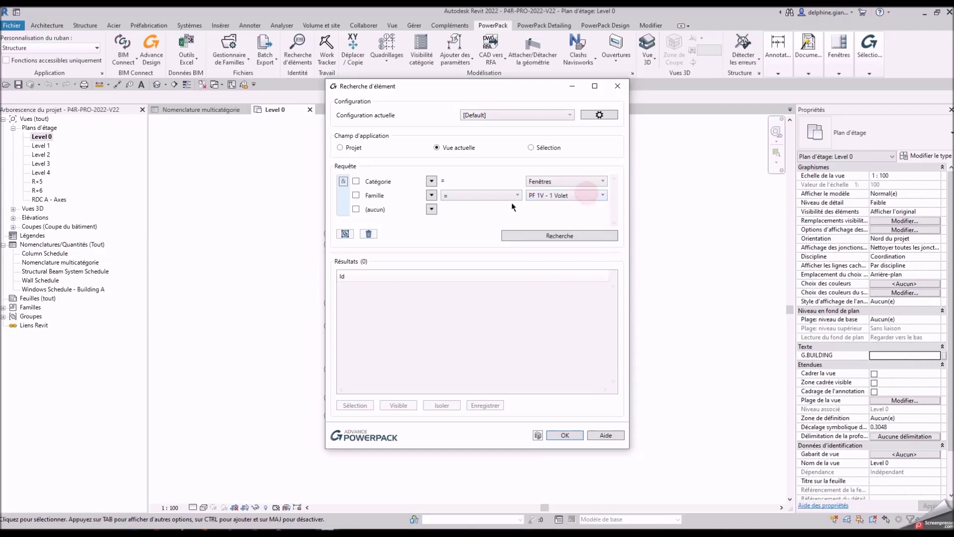
Add the family-type parameter Type as the third query criterion and run the search for PF 1V - 1 Volet windows.
{"action": "left_click", "coordinate": [431, 209]}
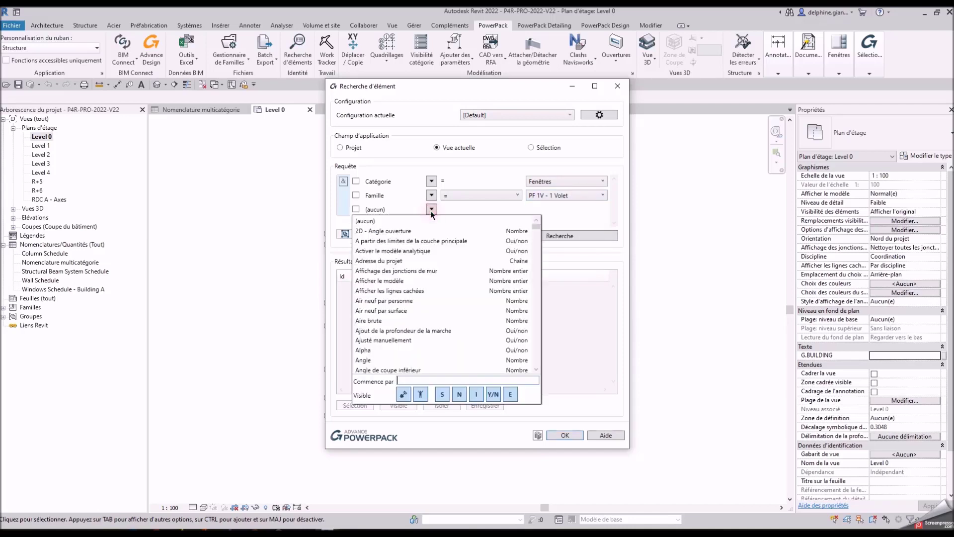
{"action": "type", "text": "ty"}
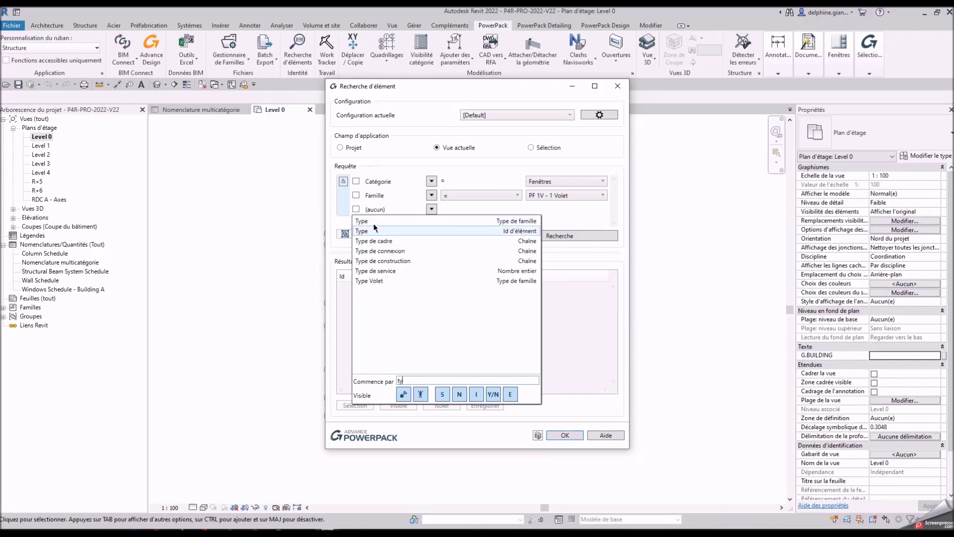
{"action": "left_click", "coordinate": [373, 226]}
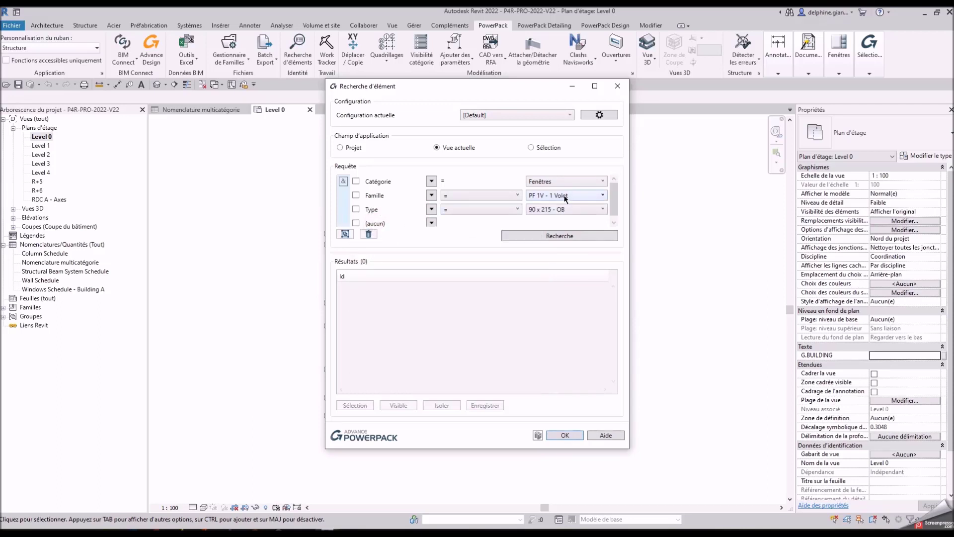
{"action": "left_click", "coordinate": [557, 240]}
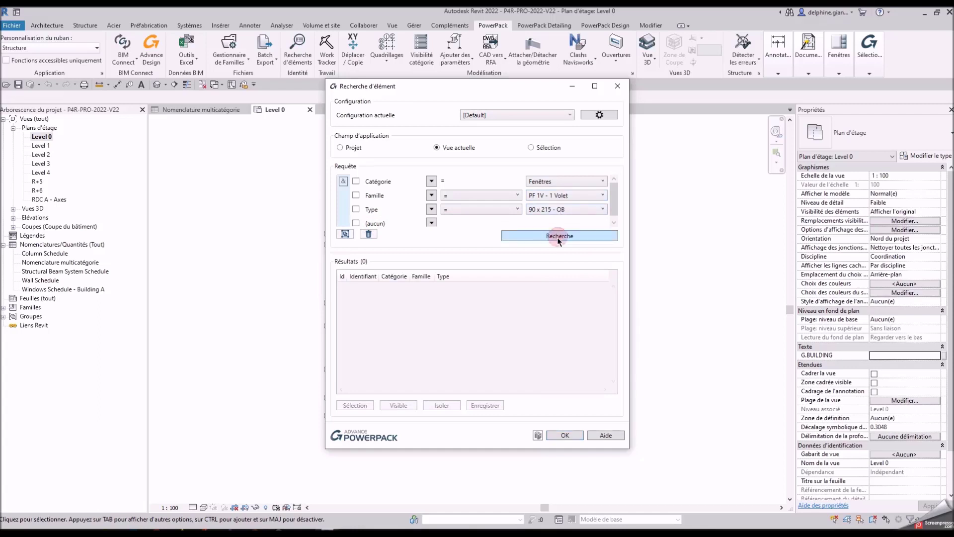
Change the family to PF 1V - 2 Volets with type 90 x 215, and search for the matching windows.
{"action": "left_click", "coordinate": [568, 211]}
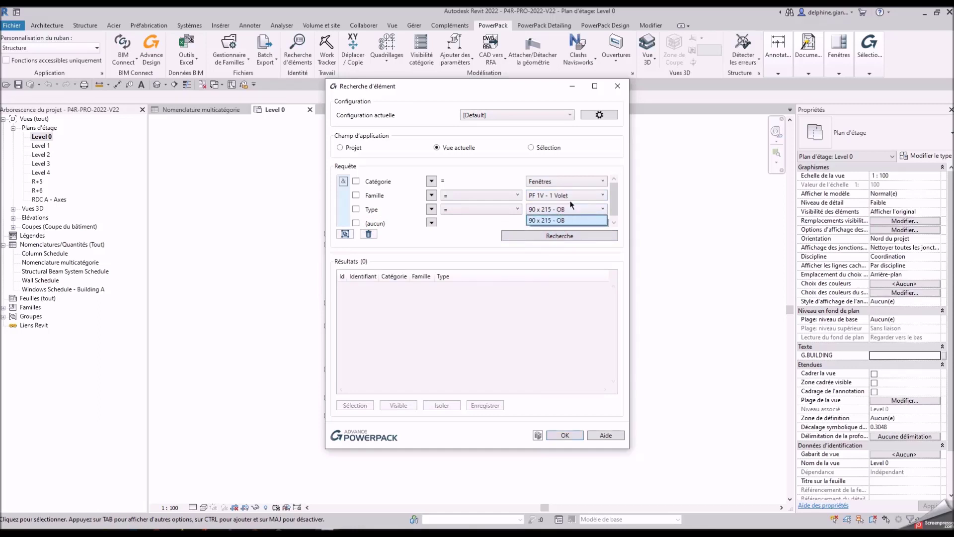
{"action": "left_click", "coordinate": [572, 196]}
{"action": "left_click", "coordinate": [569, 219]}
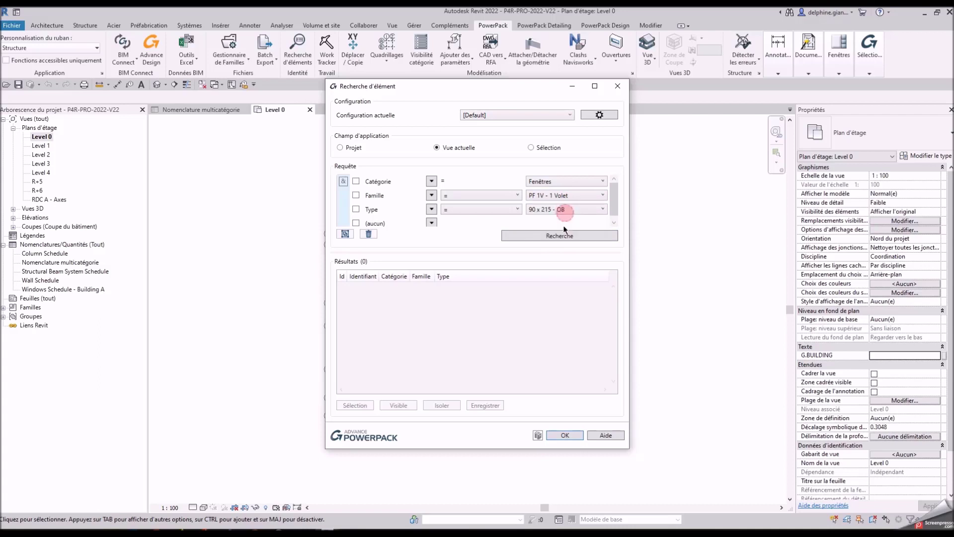
{"action": "left_click", "coordinate": [572, 210]}
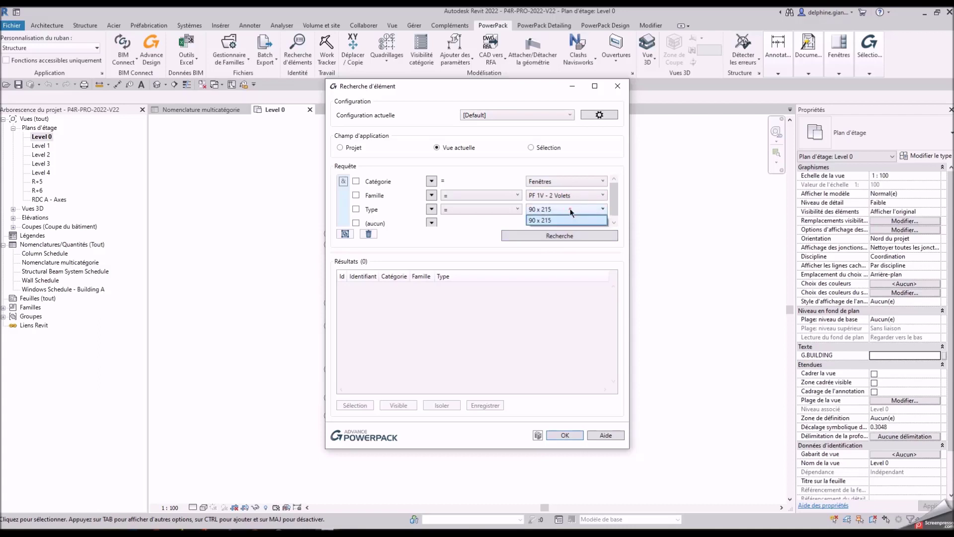
{"action": "left_click", "coordinate": [571, 213]}
{"action": "left_click", "coordinate": [567, 237]}
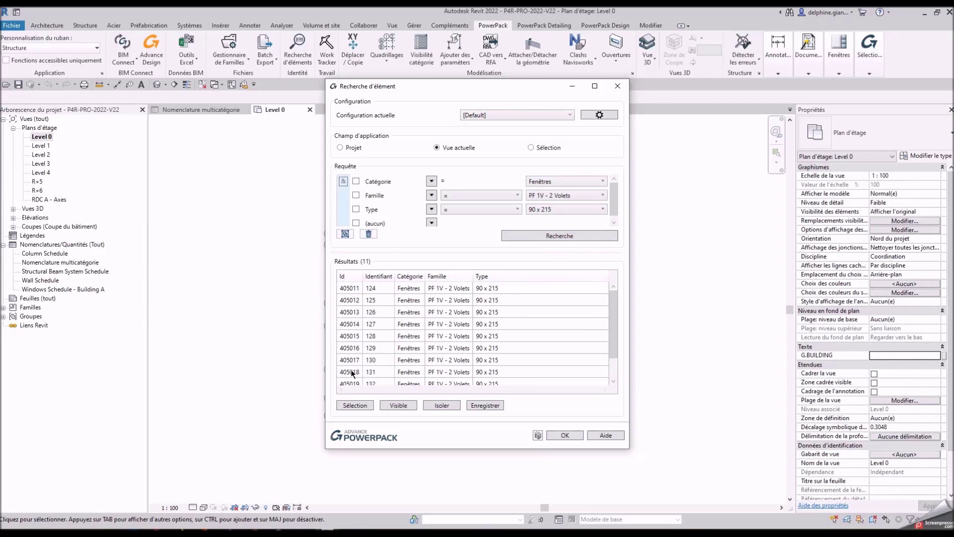
Isolate and select window 130 from the search results in the Level 0 view, without saving a selection set.
{"action": "left_click", "coordinate": [419, 361]}
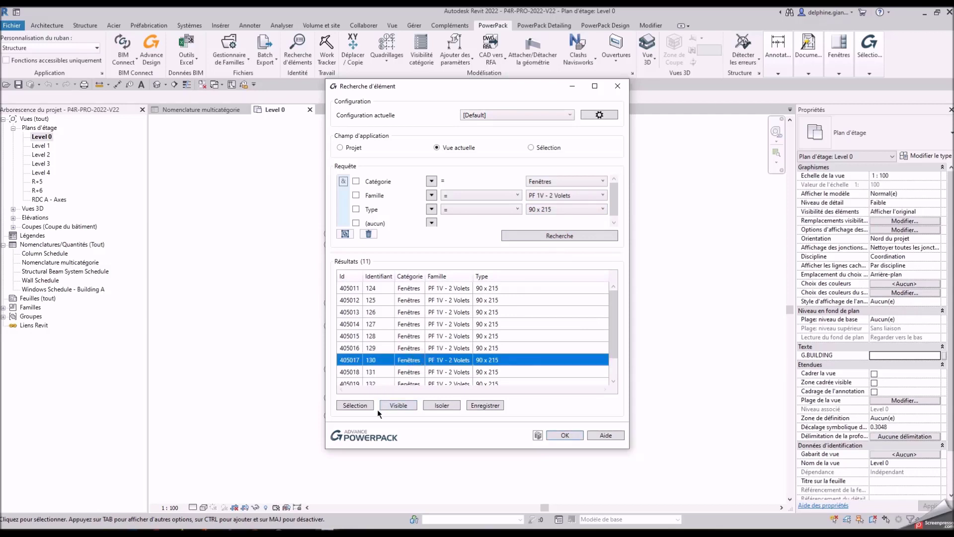
{"action": "left_click", "coordinate": [433, 406]}
{"action": "left_click_drag", "start_coordinate": [500, 84], "coordinate": [736, 69]}
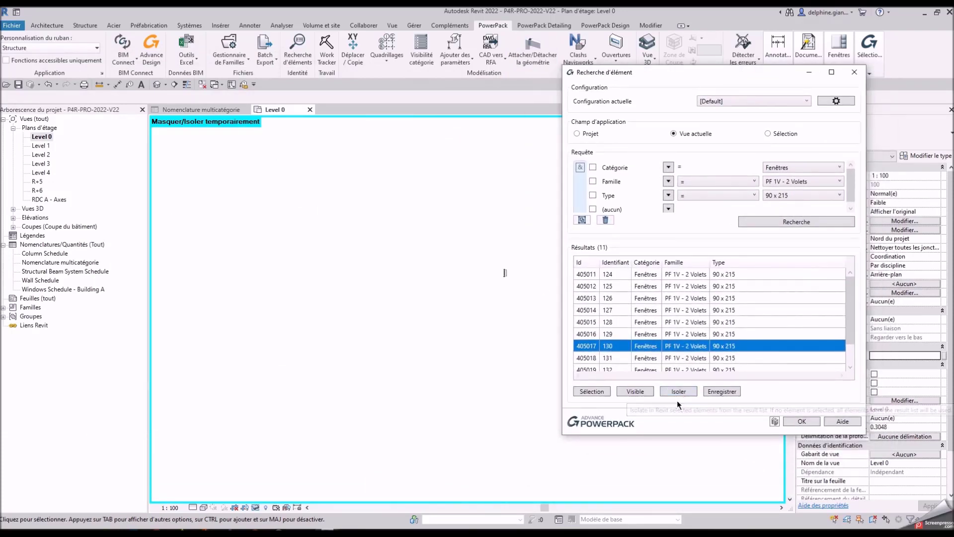
{"action": "left_click", "coordinate": [588, 392]}
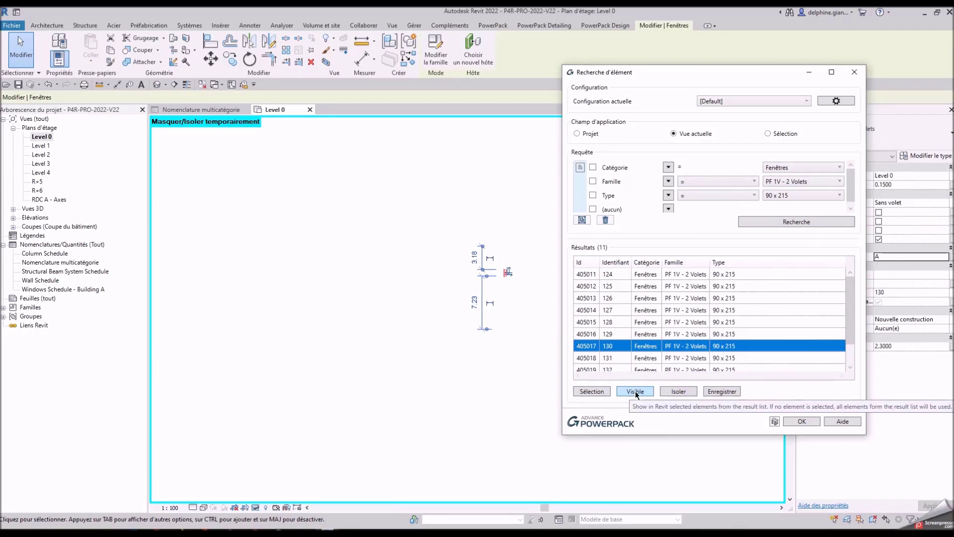
{"action": "left_click", "coordinate": [718, 392]}
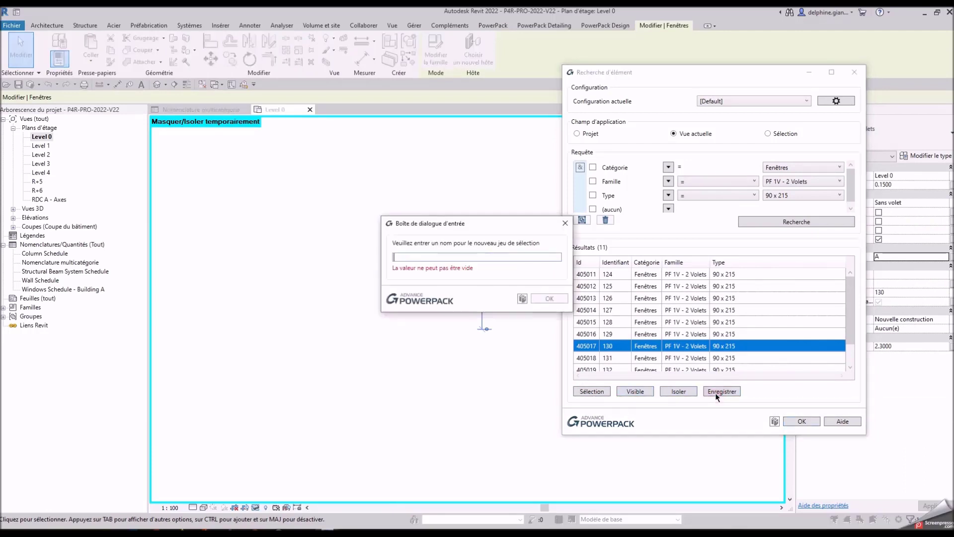
{"action": "left_click", "coordinate": [565, 223]}
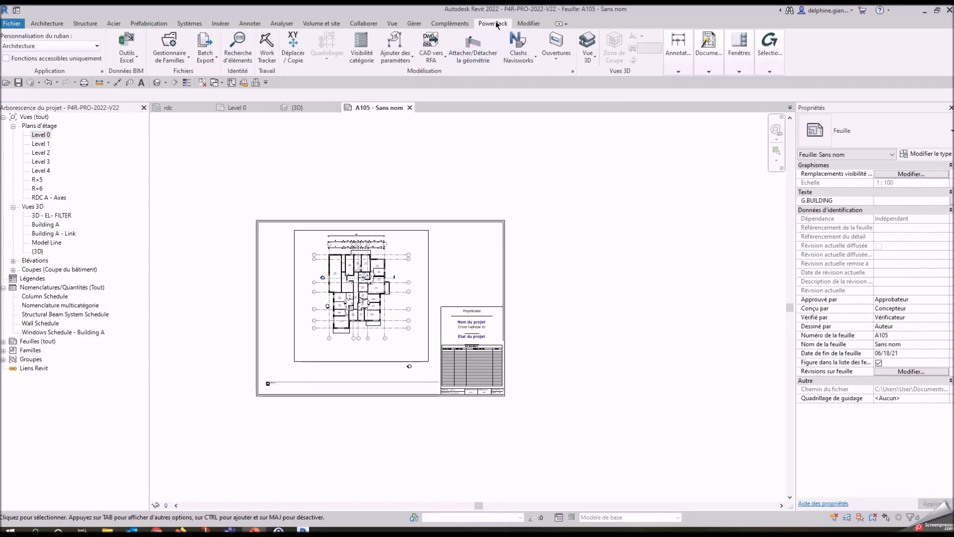
Open the PowerPack batch export, widen its dialog, and mark the project document for IFC export.
{"action": "left_click", "coordinate": [212, 59]}
{"action": "left_click", "coordinate": [215, 76]}
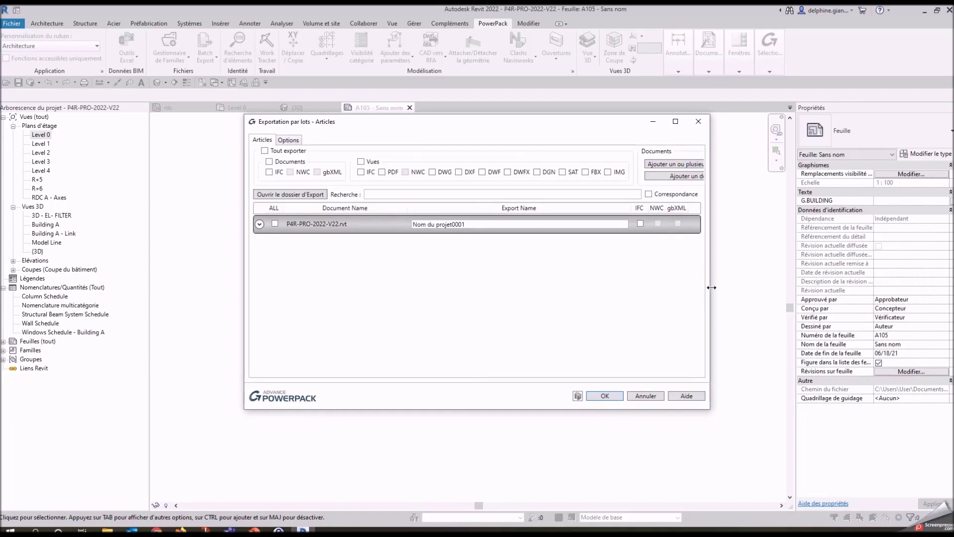
{"action": "left_click_drag", "start_coordinate": [710, 288], "coordinate": [801, 300]}
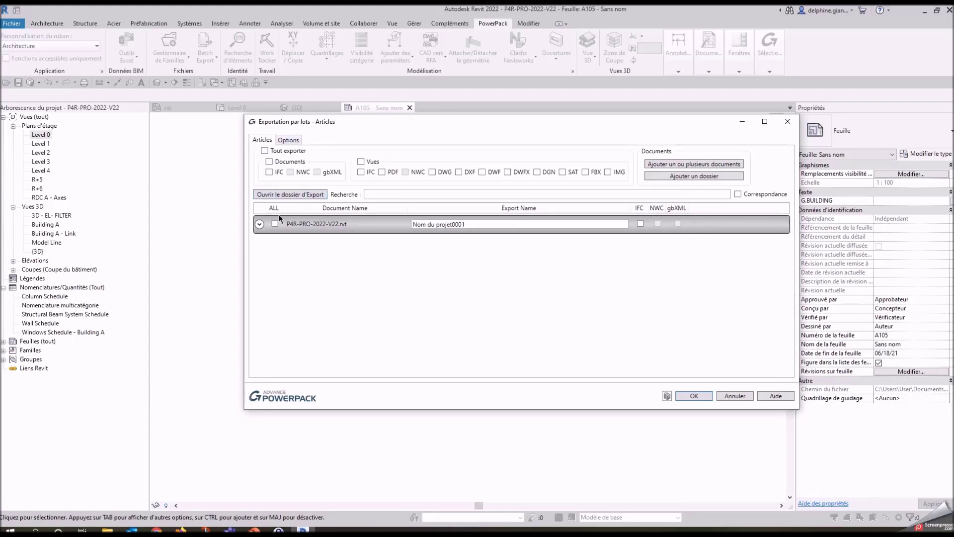
{"action": "left_click", "coordinate": [268, 172]}
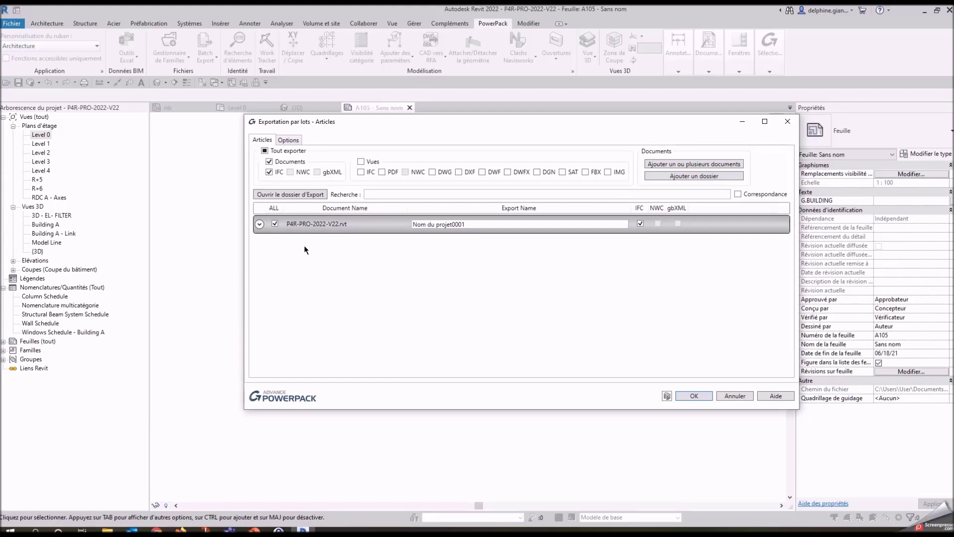
Add the Revit file Maquette démo 2022 to the documents in the batch export.
{"action": "left_click", "coordinate": [665, 165]}
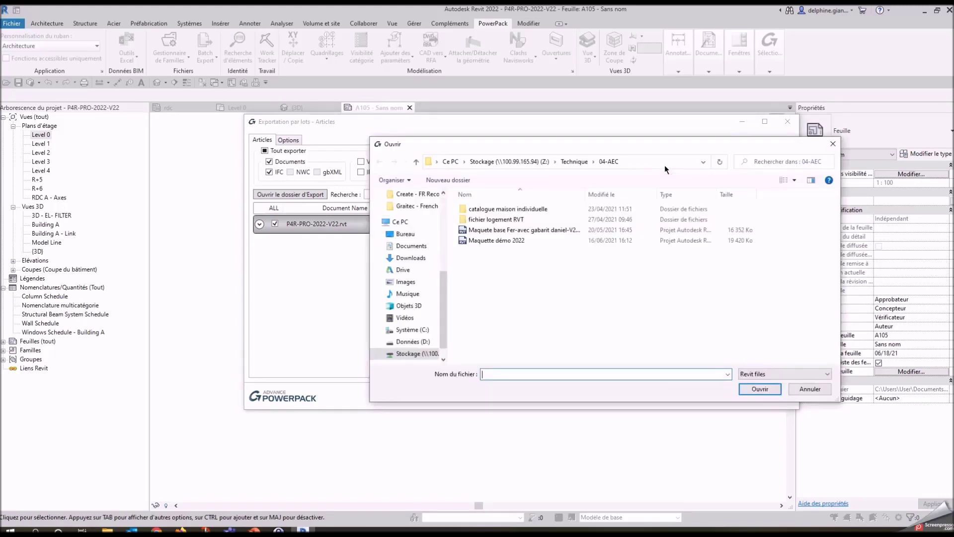
{"action": "left_click", "coordinate": [490, 240]}
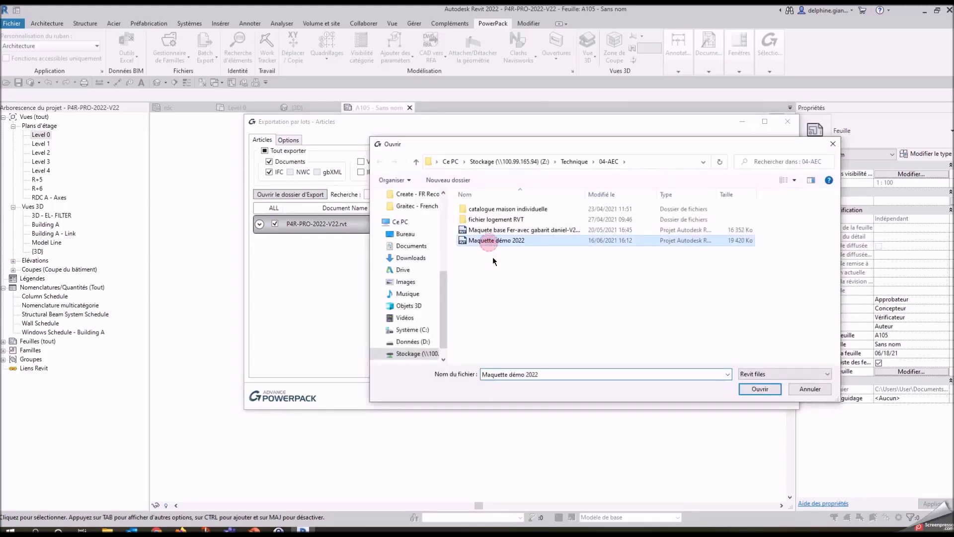
{"action": "left_click", "coordinate": [752, 393]}
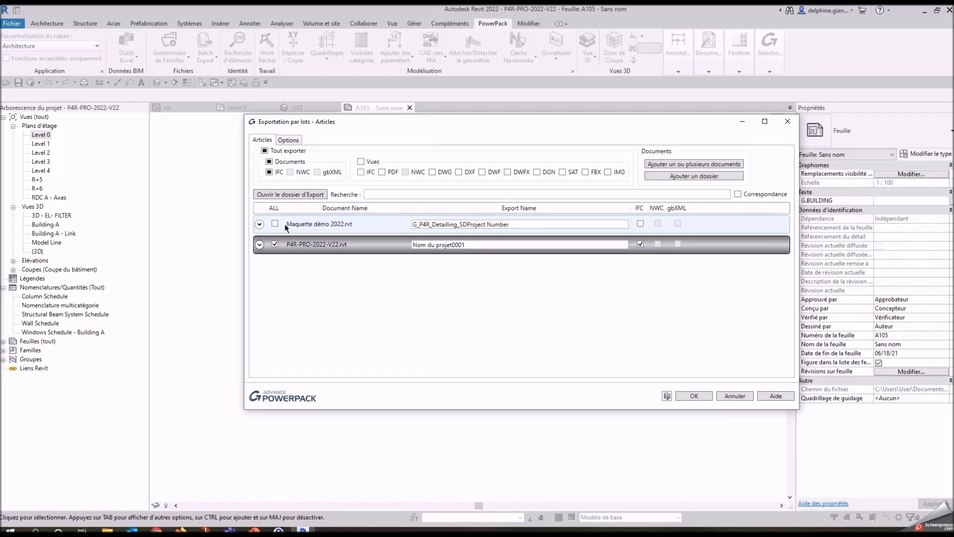
In the views of Maquette démo 2022.rvt, mark sheet S.7 - P308 for export in all available formats.
{"action": "left_click", "coordinate": [259, 224]}
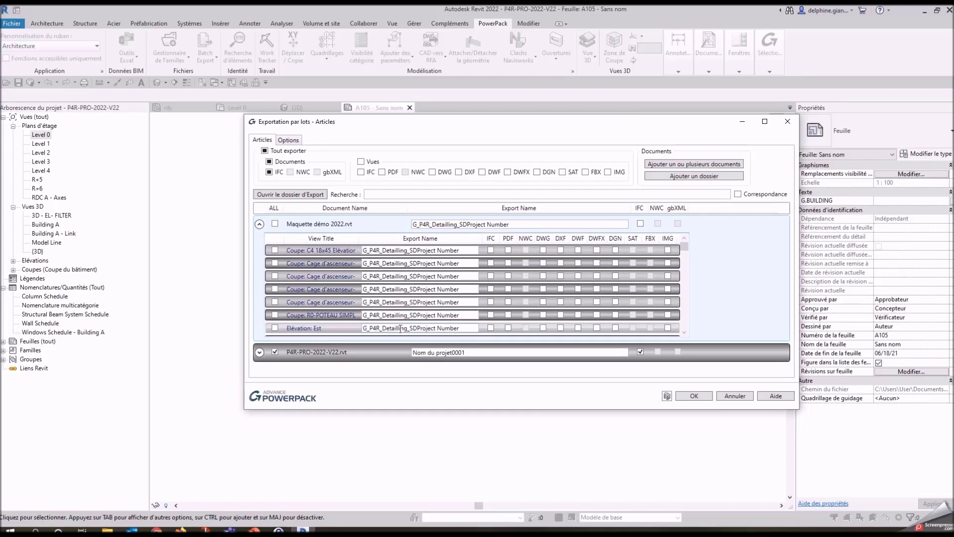
{"action": "scroll", "coordinate": [300, 300], "scroll_direction": "down", "scroll_amount": 5}
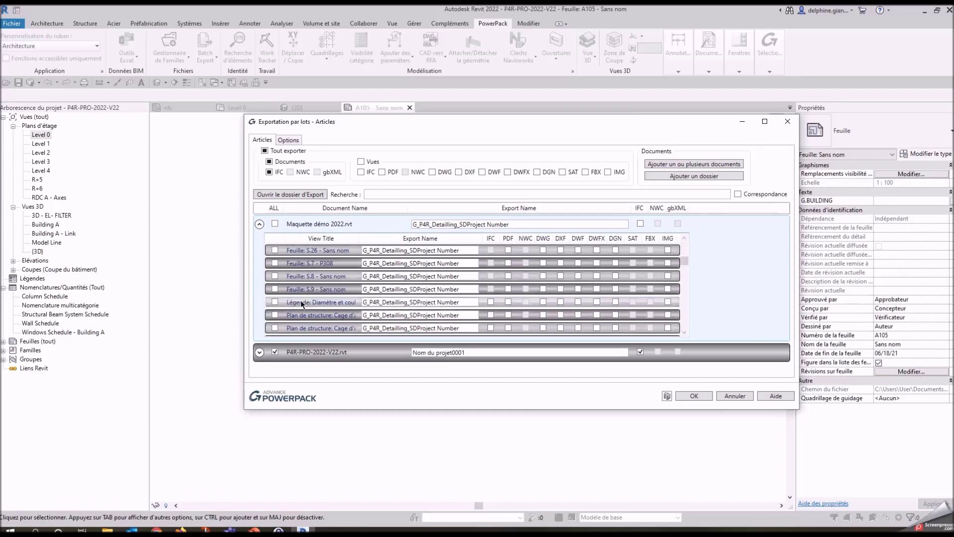
{"action": "left_click", "coordinate": [275, 264]}
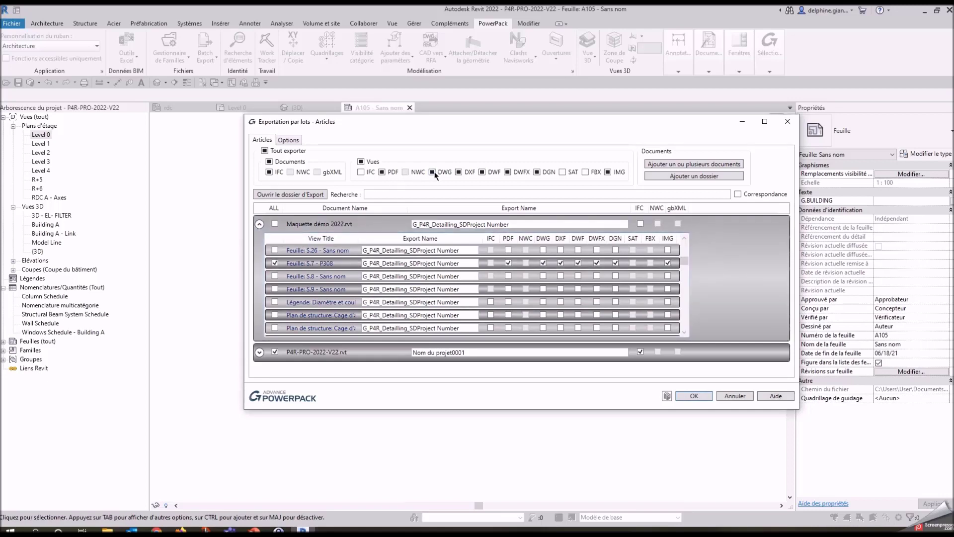
In the views of P4R-PRO-2022-V22.rvt, mark the 3D view {3D} for export in all available formats.
{"action": "left_click", "coordinate": [259, 352]}
{"action": "scroll", "coordinate": [260, 353], "scroll_direction": "down", "scroll_amount": 4}
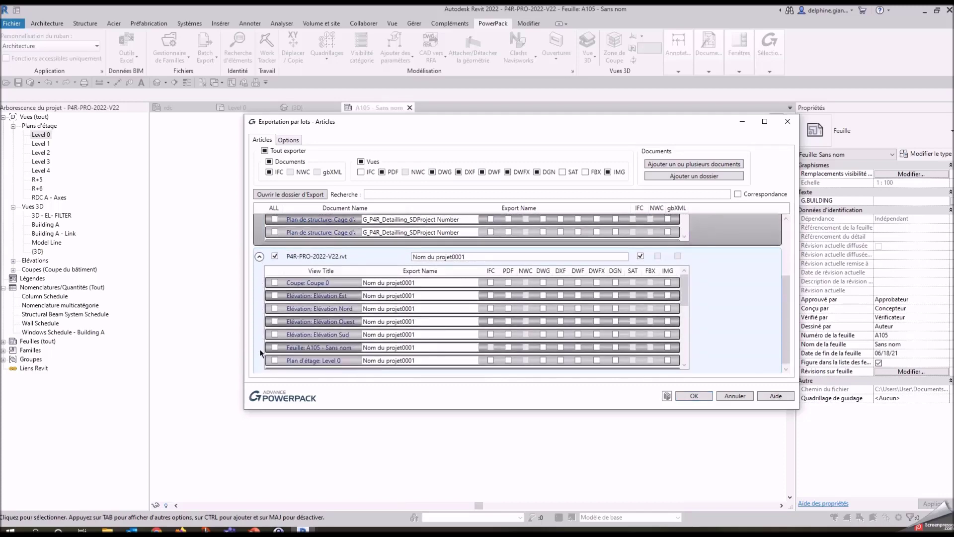
{"action": "scroll", "coordinate": [294, 332], "scroll_direction": "down", "scroll_amount": 4}
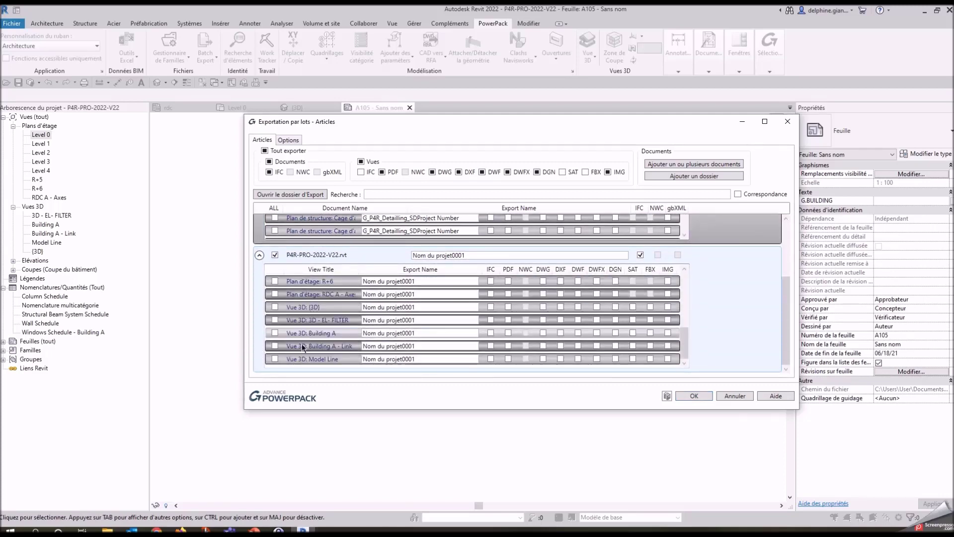
{"action": "scroll", "coordinate": [300, 346], "scroll_direction": "up", "scroll_amount": 4}
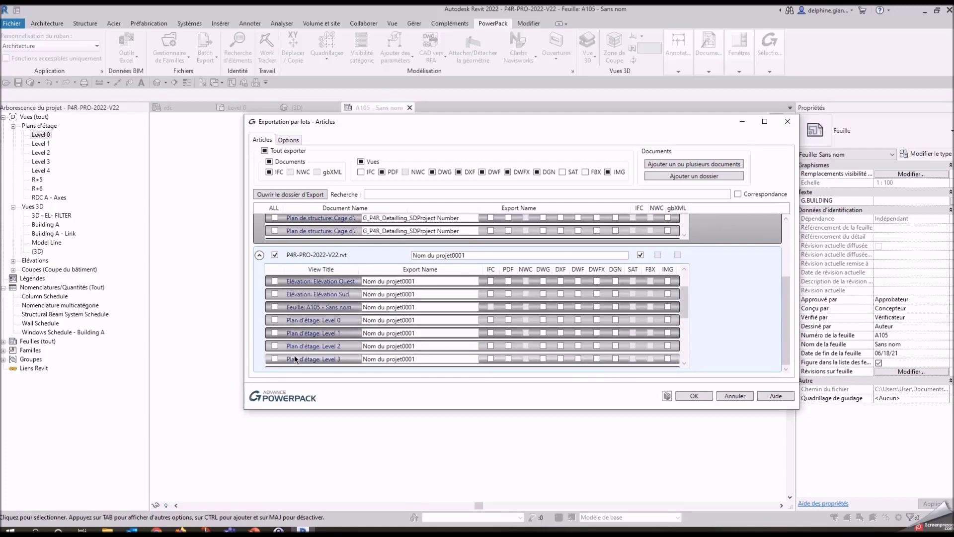
{"action": "scroll", "coordinate": [296, 349], "scroll_direction": "down", "scroll_amount": 4}
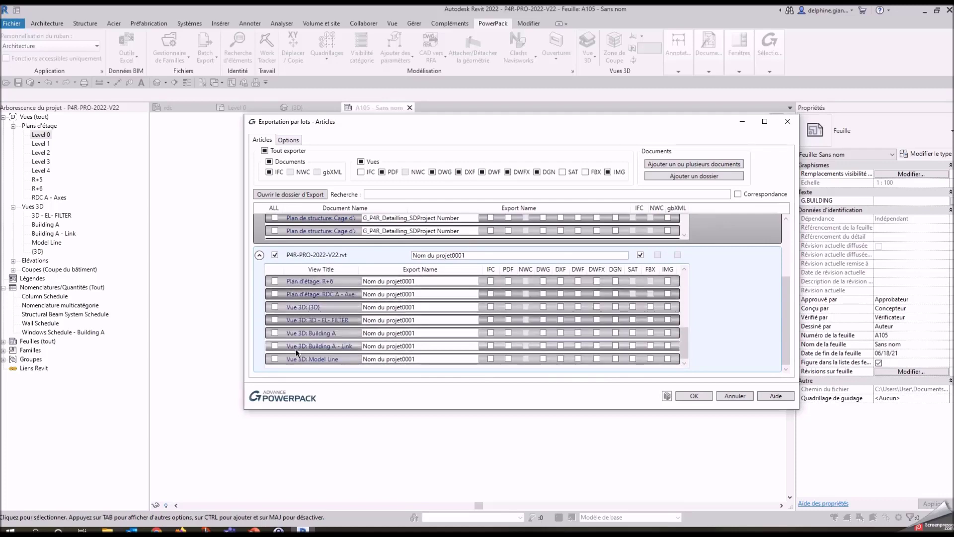
{"action": "left_click", "coordinate": [273, 307]}
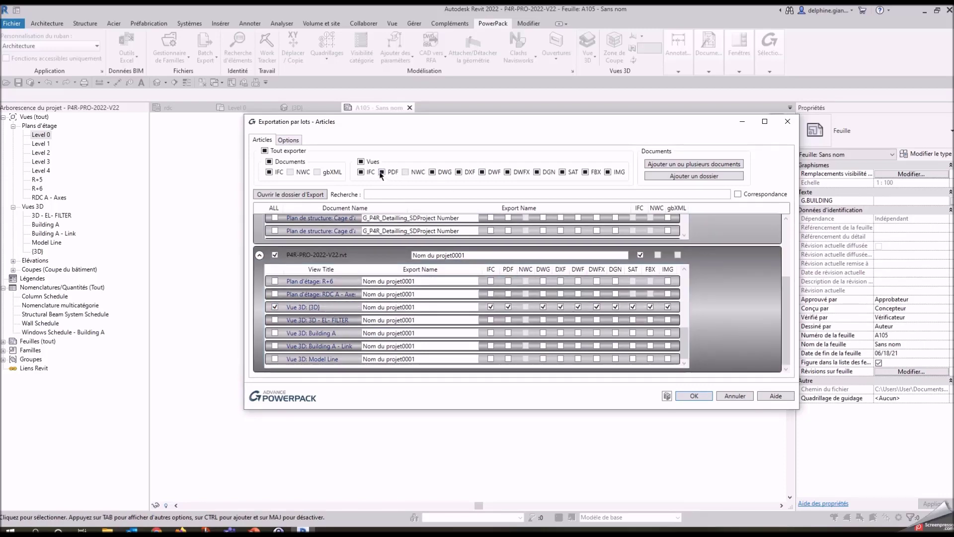
Exclude the DXF, DWF, DWFX, DGN, SAT and FBX formats from the export of all marked views.
{"action": "left_click", "coordinate": [458, 172]}
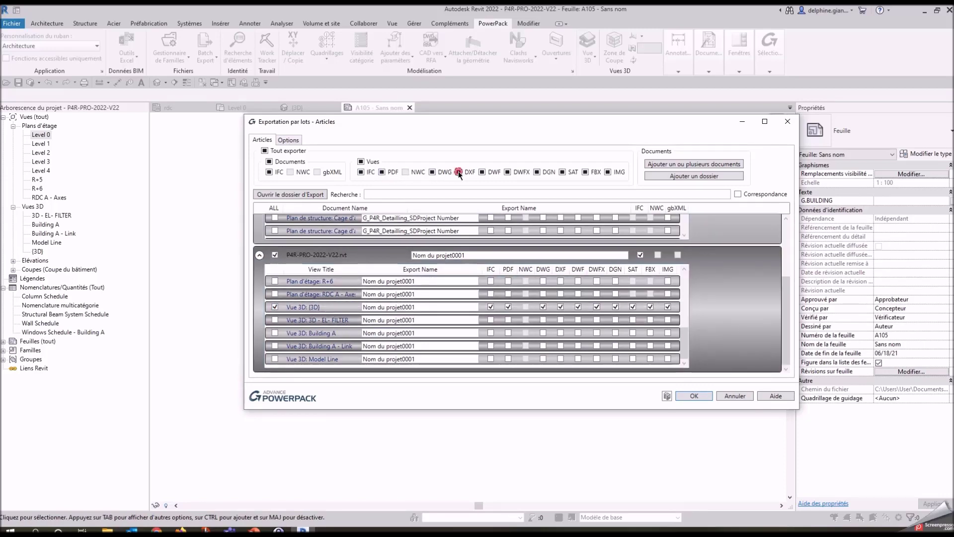
{"action": "left_click", "coordinate": [482, 172]}
{"action": "left_click", "coordinate": [507, 171]}
{"action": "left_click", "coordinate": [551, 174]}
{"action": "left_click", "coordinate": [563, 172]}
{"action": "left_click", "coordinate": [586, 172]}
In the general export options, append the date parameter d.d.M.yyyy after the project number in the custom naming pattern.
{"action": "left_click", "coordinate": [288, 141]}
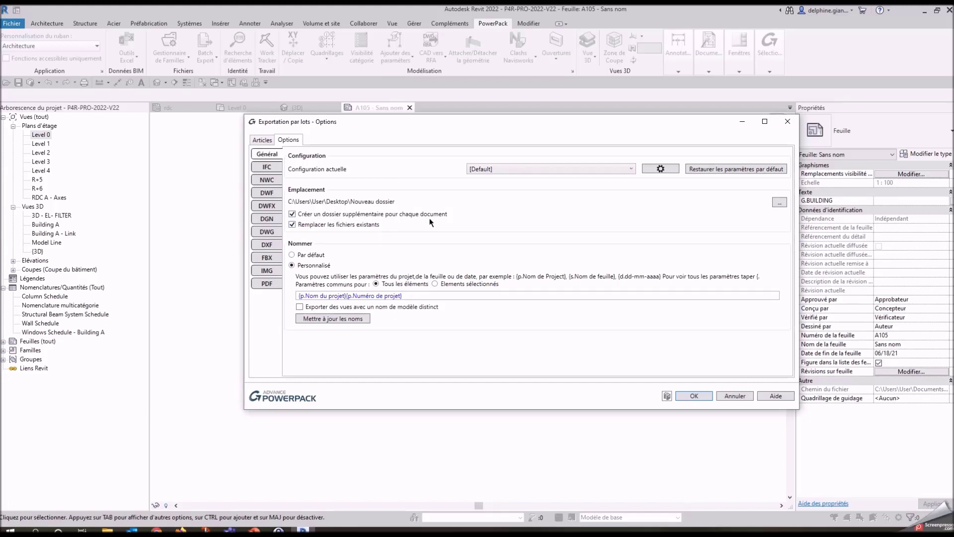
{"action": "key", "text": "ctrl"}
{"action": "key", "text": "ctrl"}
{"action": "key", "text": "ctrl"}
{"action": "left_click", "coordinate": [409, 296]}
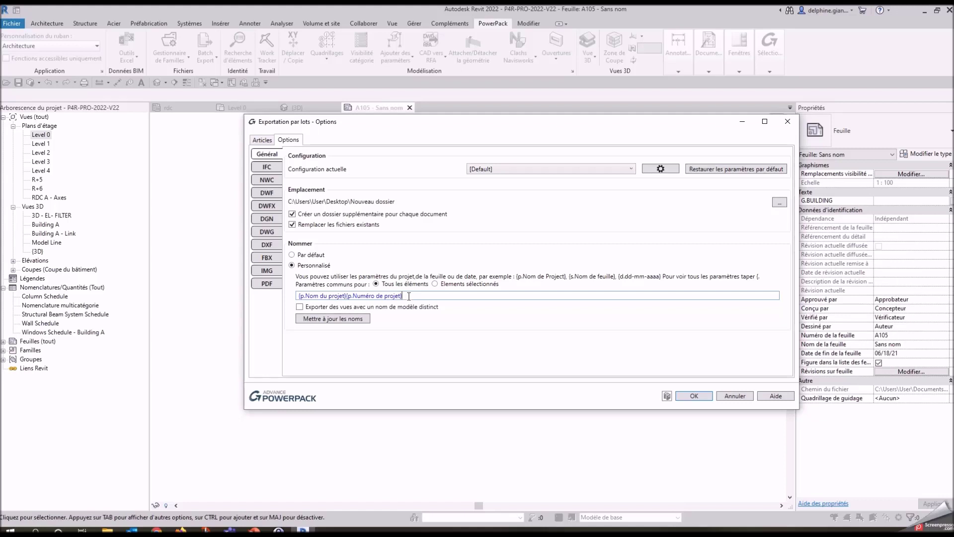
{"action": "type", "text": "{"}
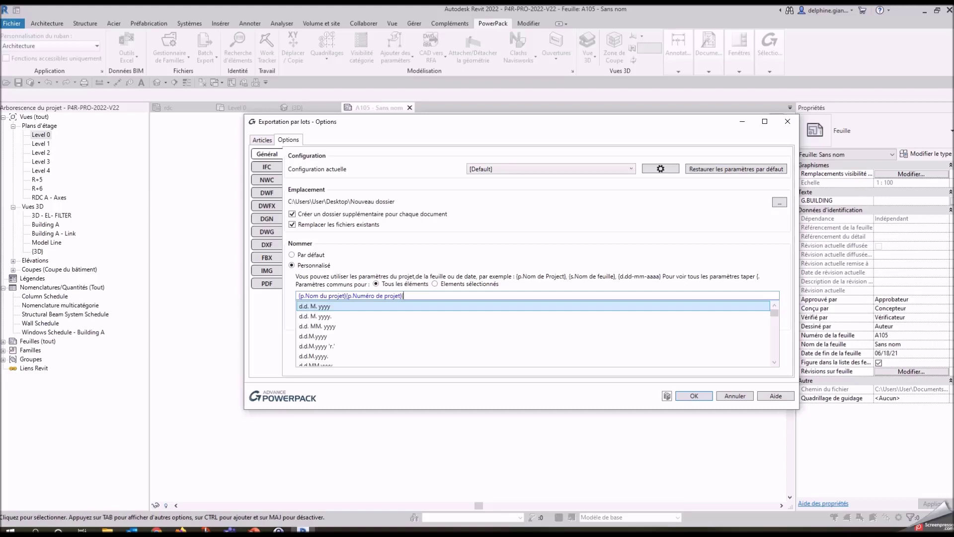
{"action": "scroll", "coordinate": [362, 339], "scroll_direction": "down", "scroll_amount": 6}
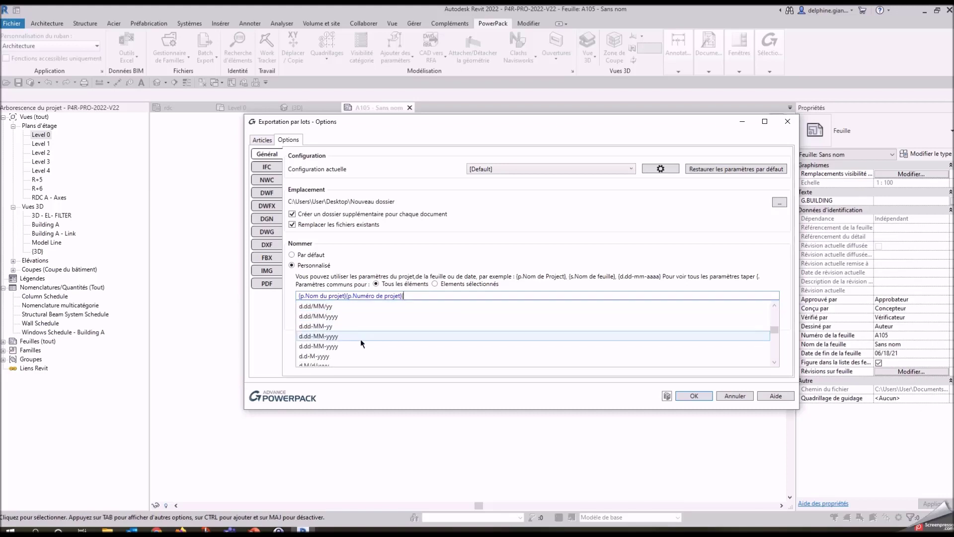
{"action": "scroll", "coordinate": [361, 344], "scroll_direction": "up", "scroll_amount": 4}
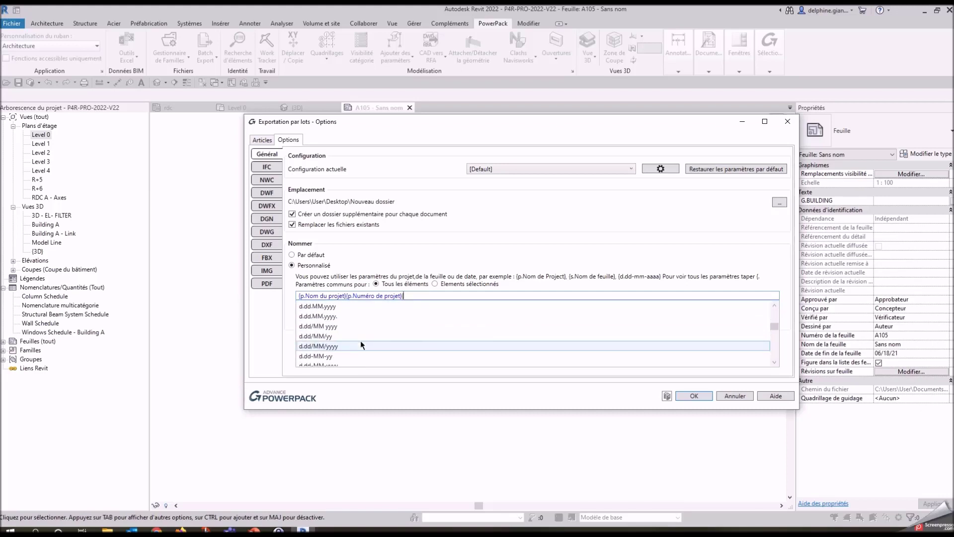
{"action": "scroll", "coordinate": [309, 320], "scroll_direction": "up", "scroll_amount": 2}
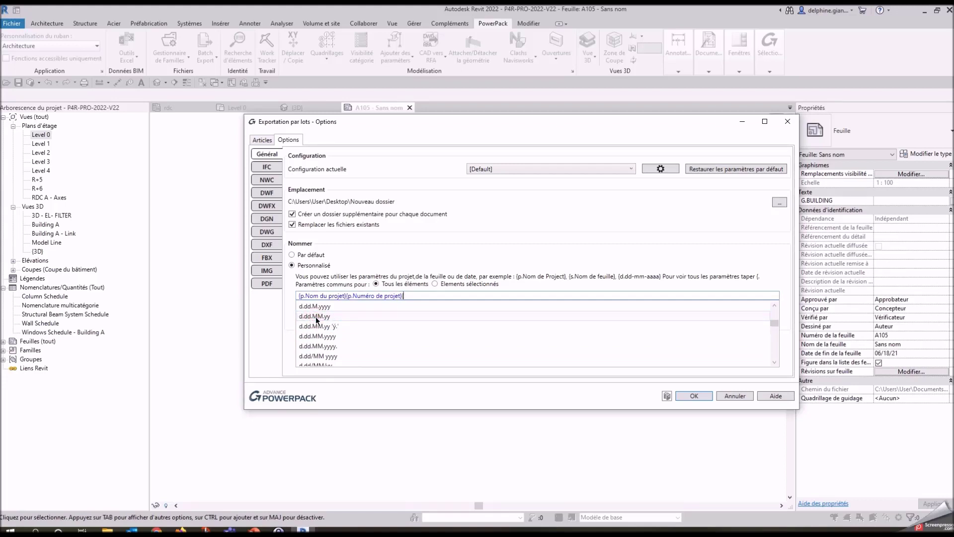
{"action": "scroll", "coordinate": [315, 317], "scroll_direction": "down", "scroll_amount": 5}
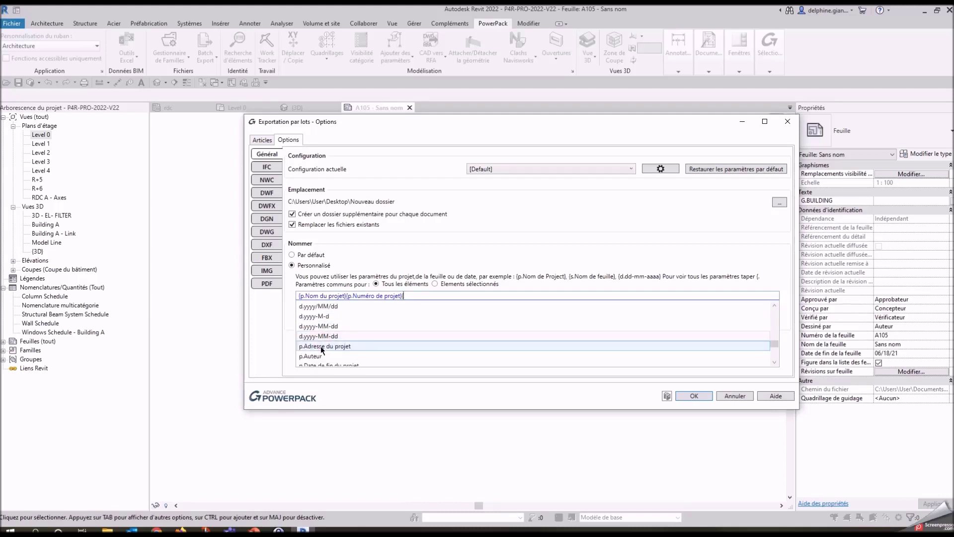
{"action": "scroll", "coordinate": [321, 346], "scroll_direction": "down", "scroll_amount": 3}
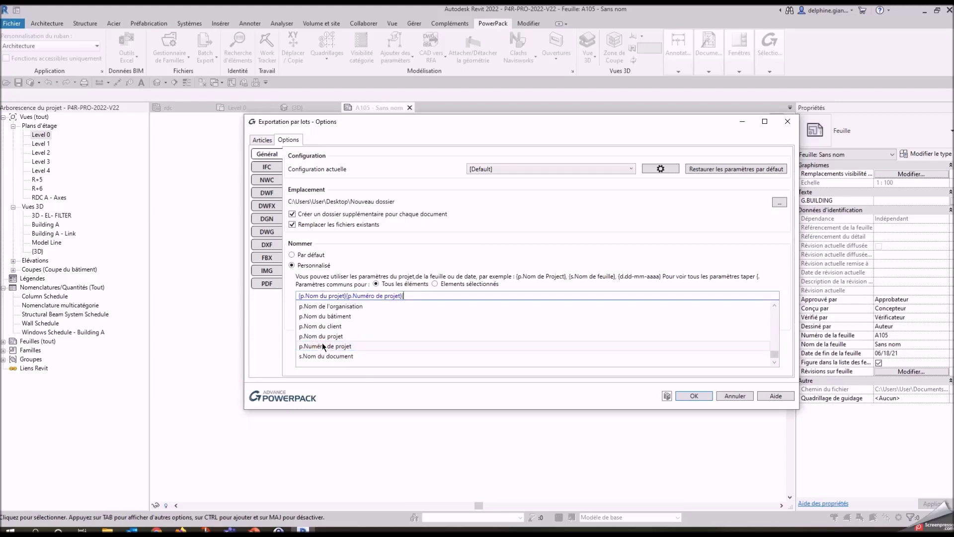
{"action": "scroll", "coordinate": [322, 342], "scroll_direction": "up", "scroll_amount": 5}
{"action": "scroll", "coordinate": [319, 326], "scroll_direction": "up", "scroll_amount": 3}
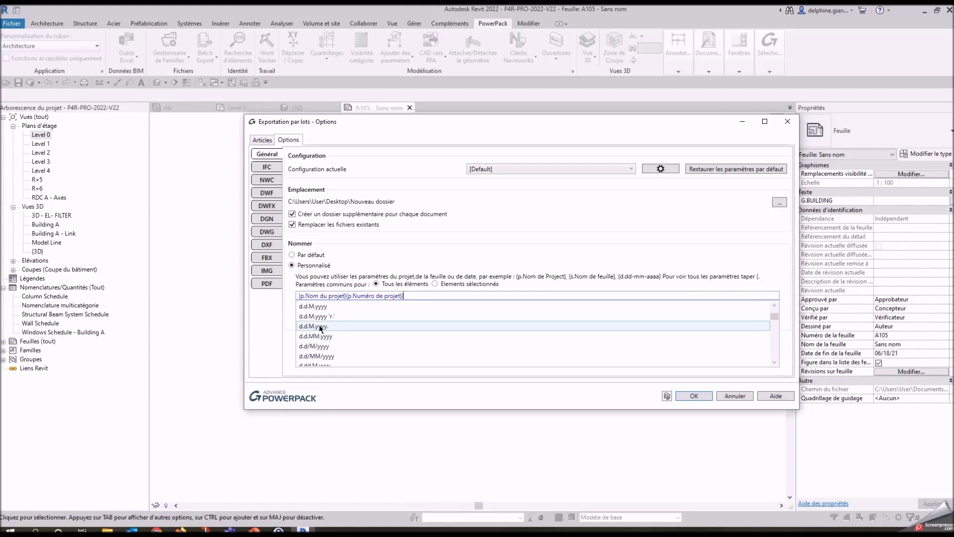
{"action": "left_click", "coordinate": [323, 309]}
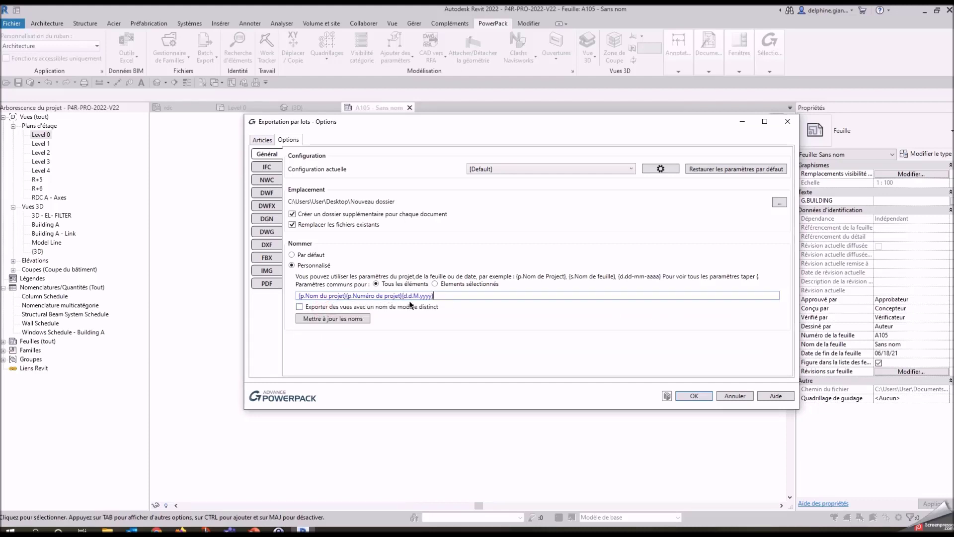
Update the export names with the custom naming pattern and run the batch export.
{"action": "left_click", "coordinate": [351, 321]}
{"action": "left_click", "coordinate": [695, 396]}
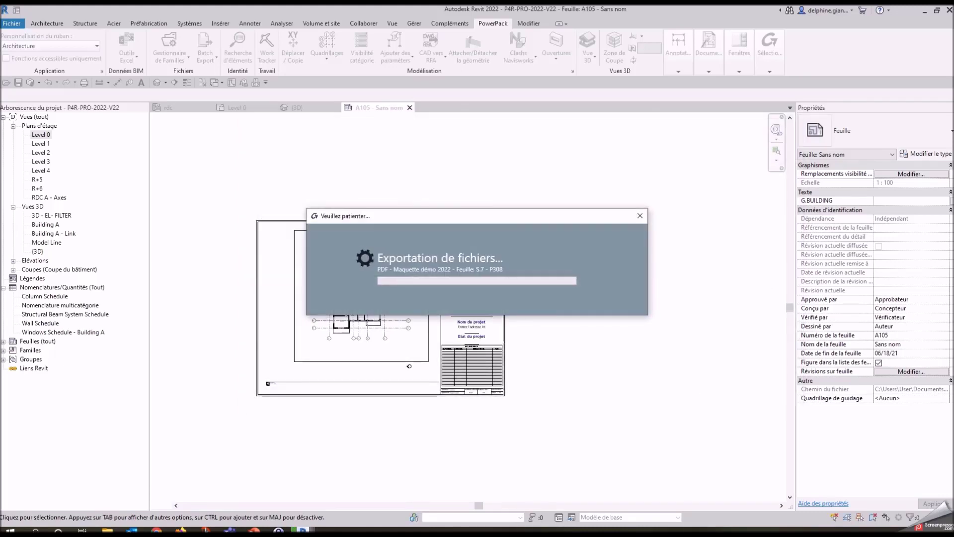
Switch to Nouveau dossier in File Explorer and examine the exported files in the PDF, IMG and DWG folders of Maquette démo 2022.
{"action": "mouse_move", "coordinate": [107, 530]}
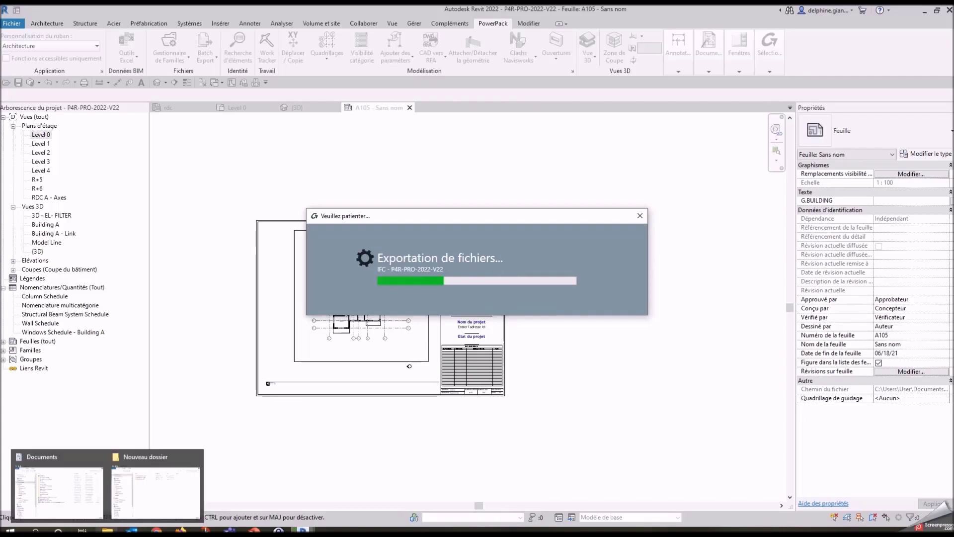
{"action": "left_click", "coordinate": [152, 488]}
{"action": "left_click", "coordinate": [898, 9]}
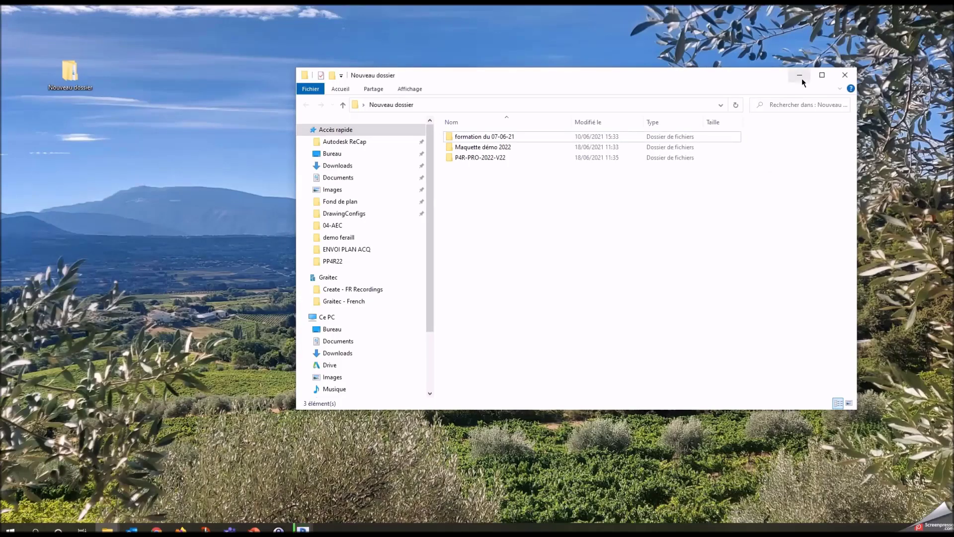
{"action": "double_click", "coordinate": [65, 78]}
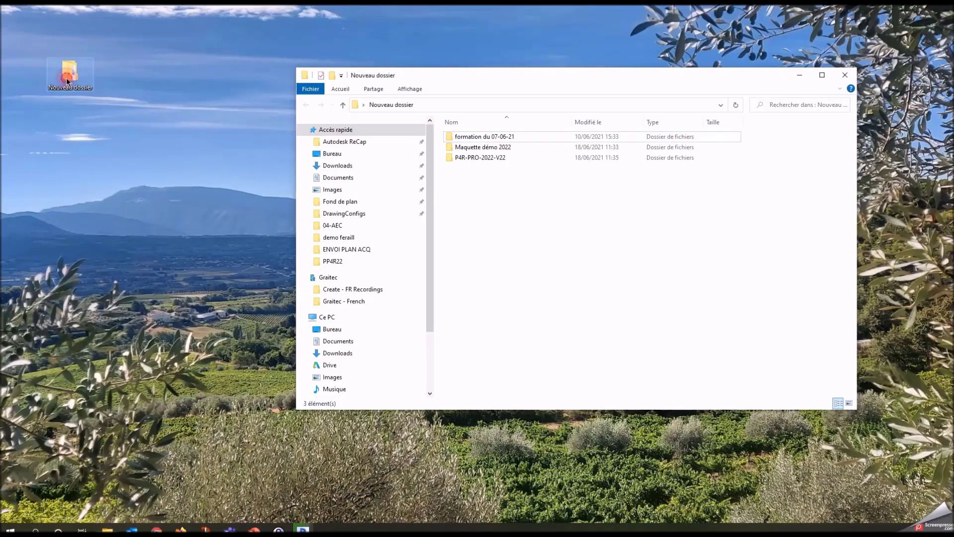
{"action": "double_click", "coordinate": [460, 148]}
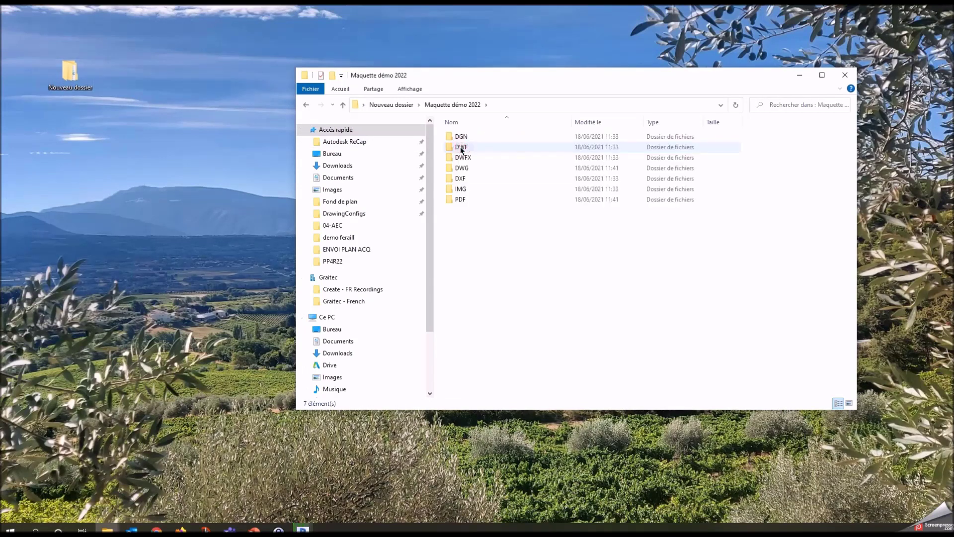
{"action": "left_click", "coordinate": [461, 203]}
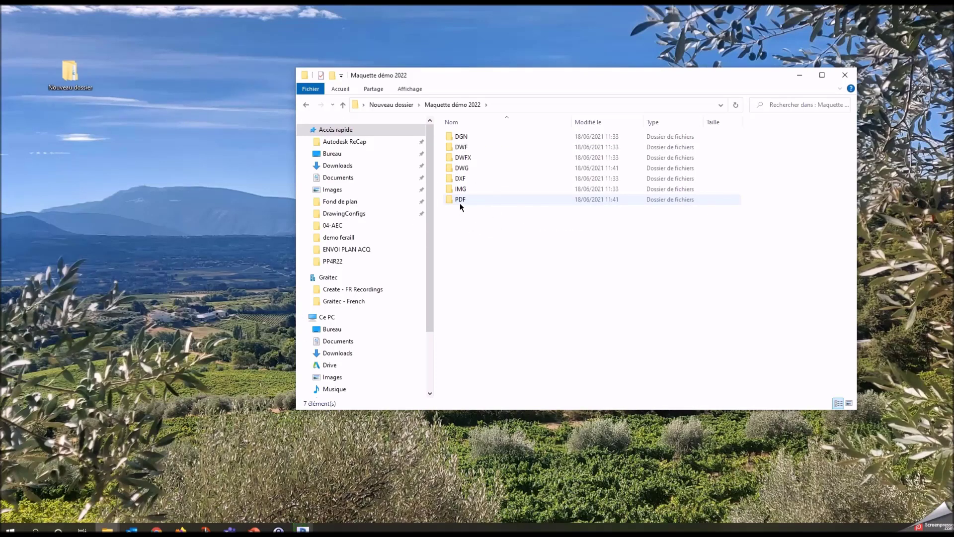
{"action": "double_click", "coordinate": [460, 201]}
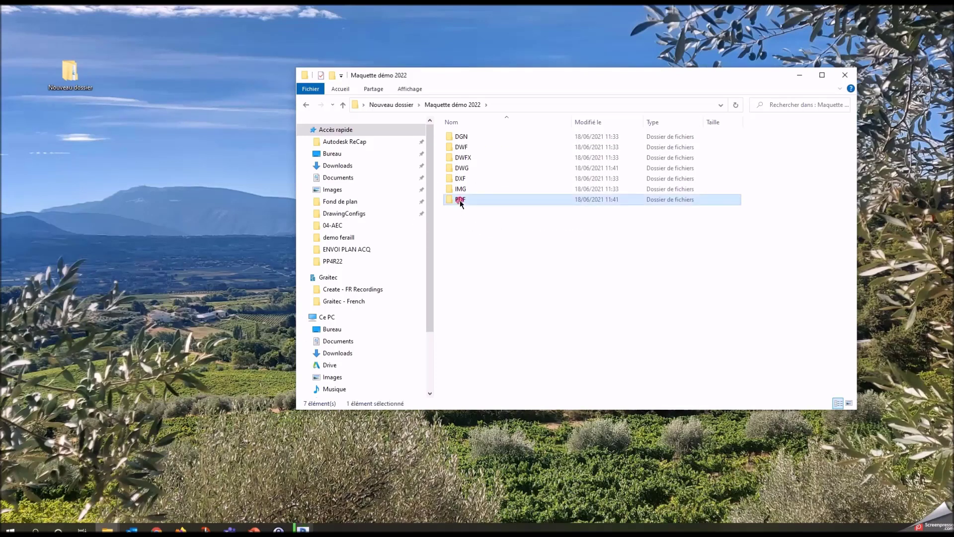
{"action": "left_click", "coordinate": [462, 105]}
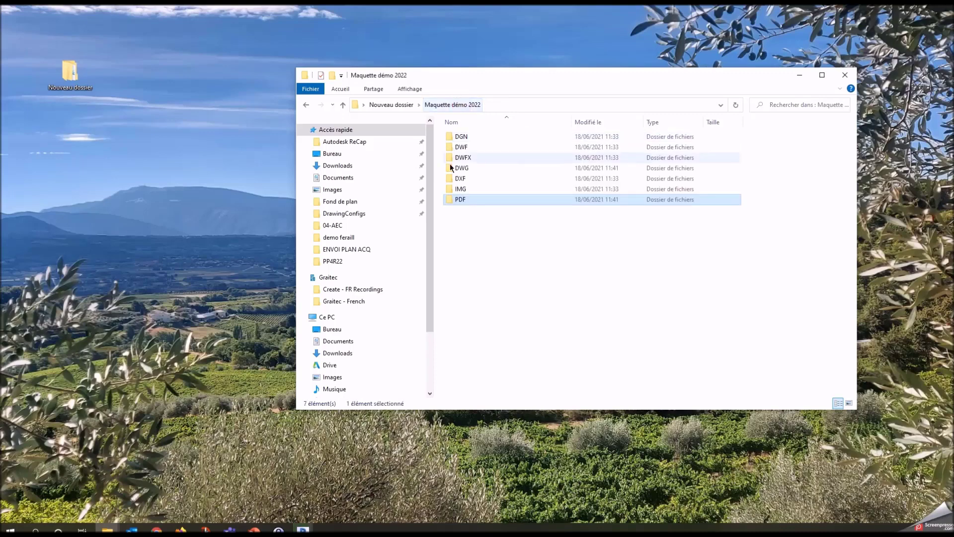
{"action": "double_click", "coordinate": [460, 190]}
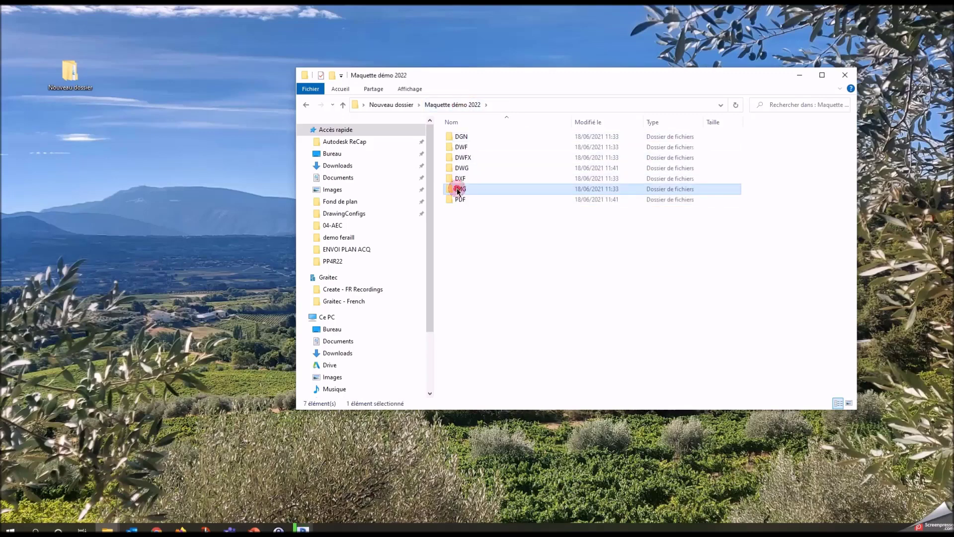
{"action": "left_click", "coordinate": [452, 104]}
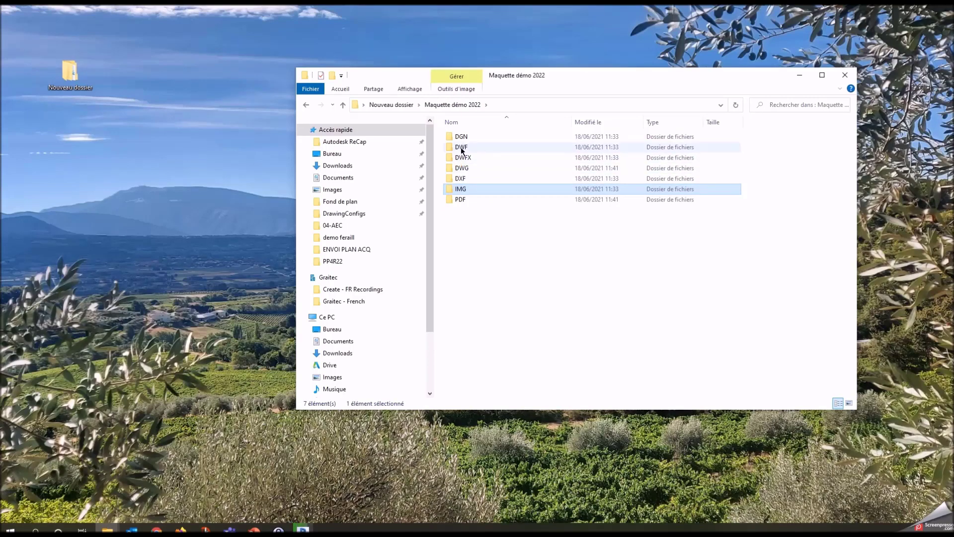
{"action": "double_click", "coordinate": [462, 168]}
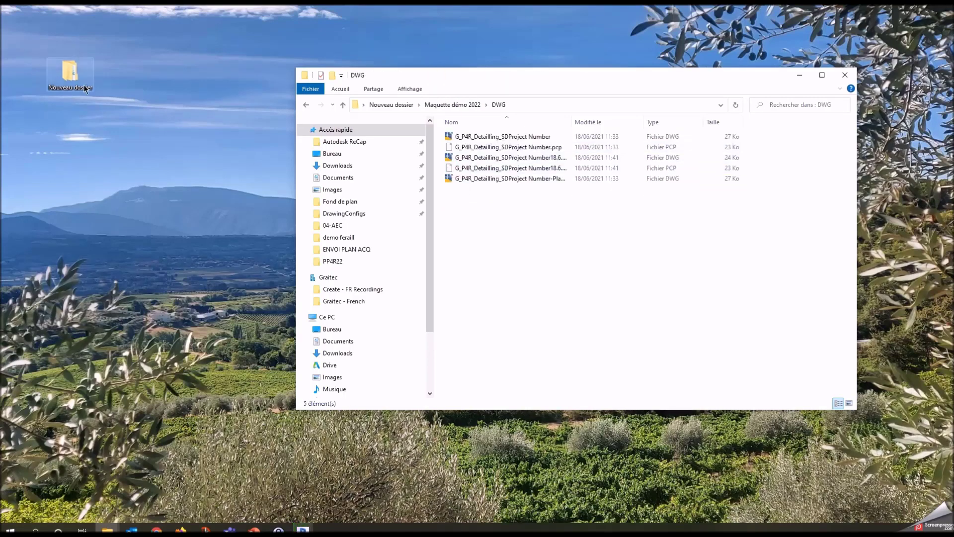
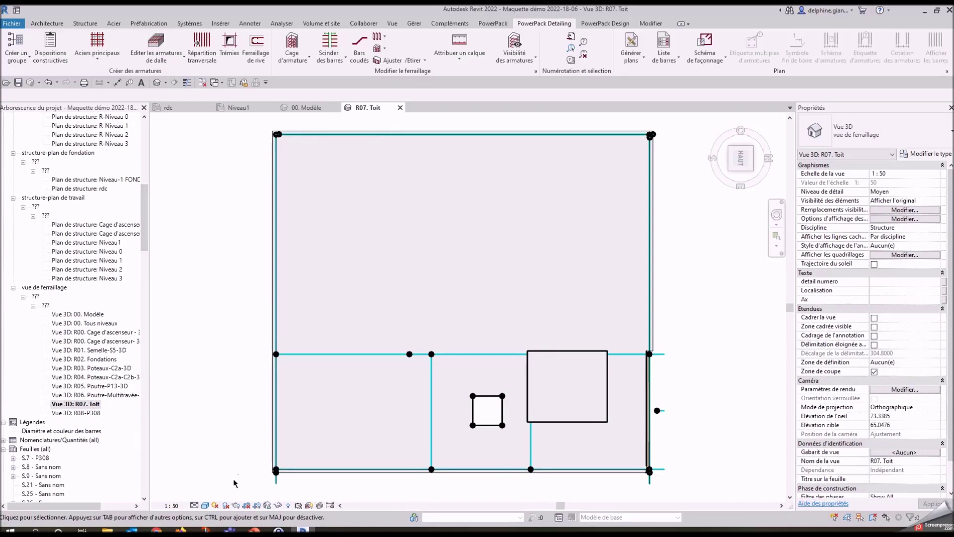
In Revit's 3D view R07. Toit, open the roof slab for reinforcement editing with the option to modify in a Revit 3D view.
{"action": "middle_click_drag", "start_coordinate": [235, 485], "coordinate": [350, 338], "text": "shift"}
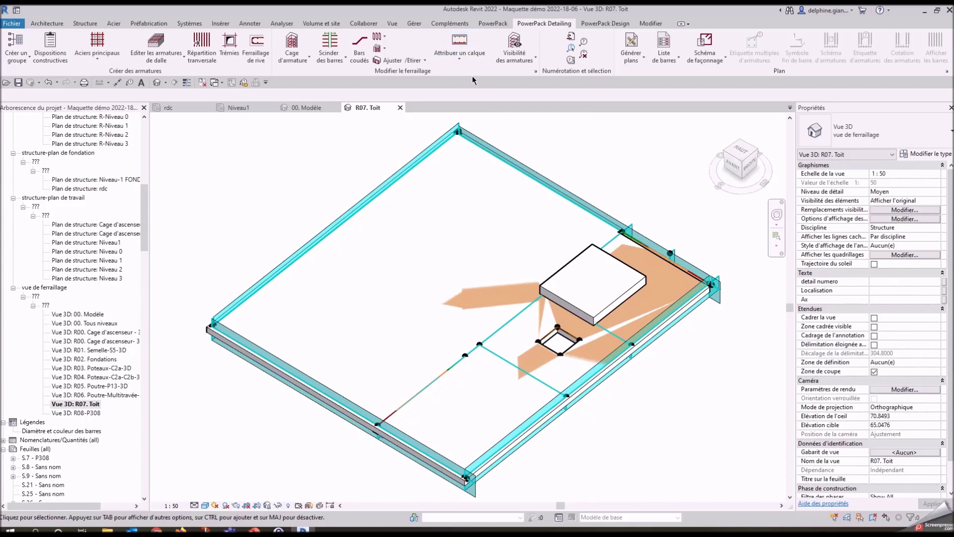
{"action": "left_click", "coordinate": [154, 56]}
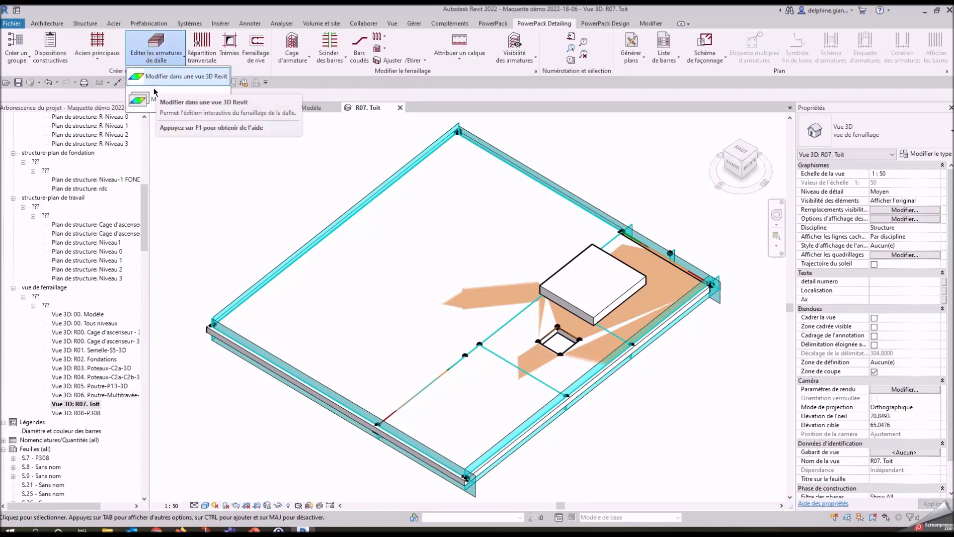
{"action": "left_click", "coordinate": [154, 81]}
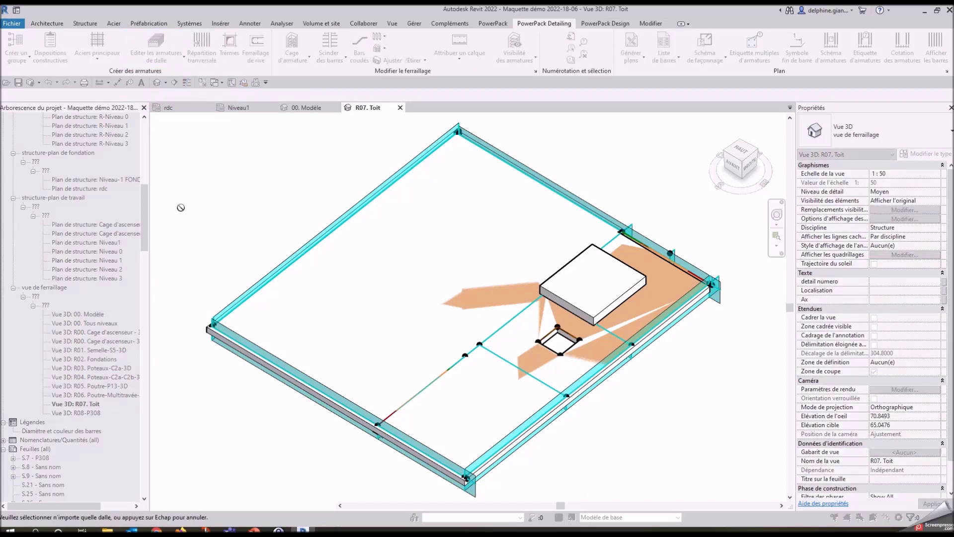
{"action": "left_click", "coordinate": [273, 290]}
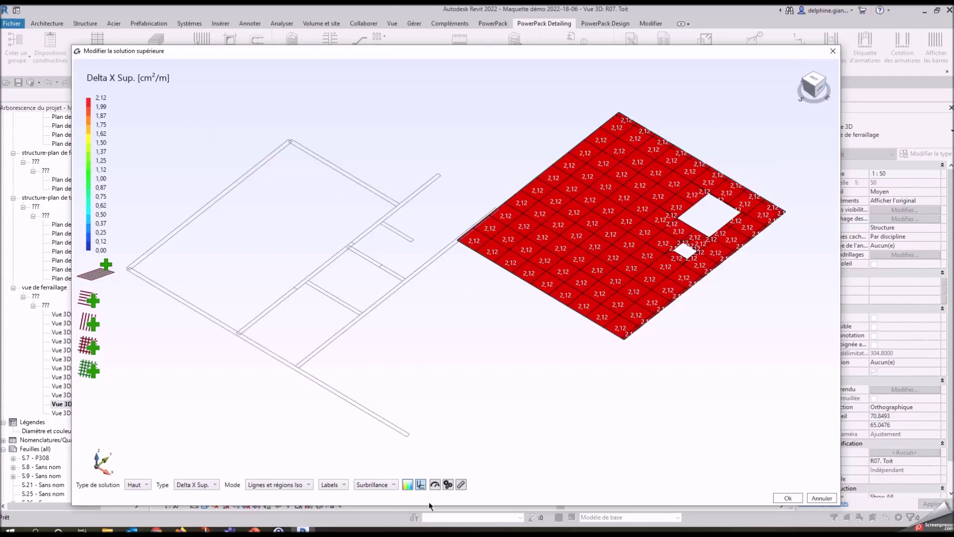
Show the upper reinforcement solution of the slab in top view and hide the outlines of the surrounding structure.
{"action": "left_click", "coordinate": [816, 80]}
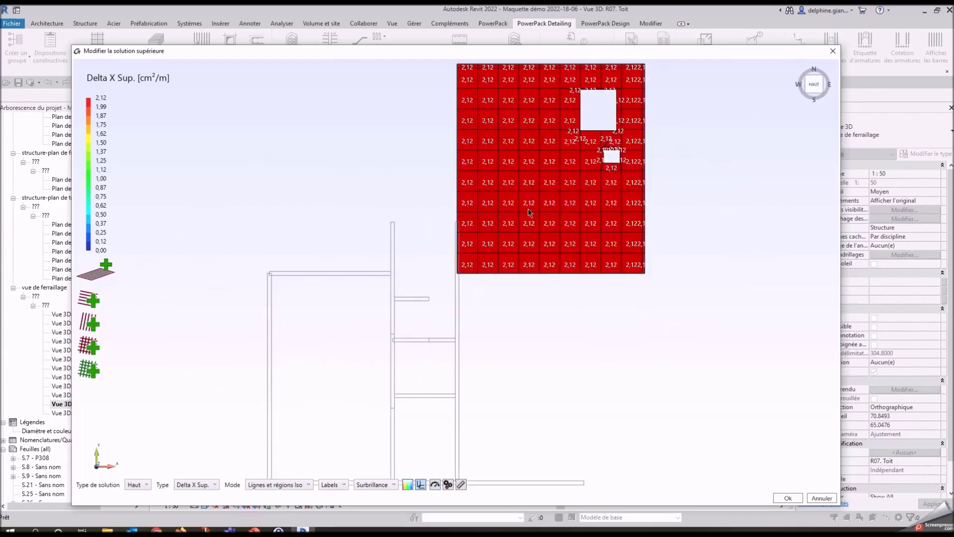
{"action": "left_click", "coordinate": [421, 485]}
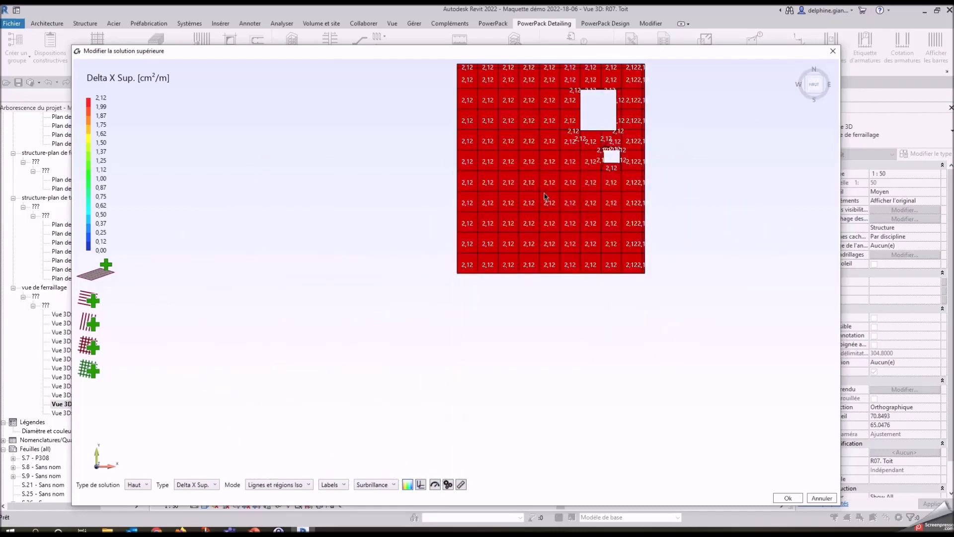
{"action": "scroll", "coordinate": [545, 219], "scroll_direction": "up", "scroll_amount": 2}
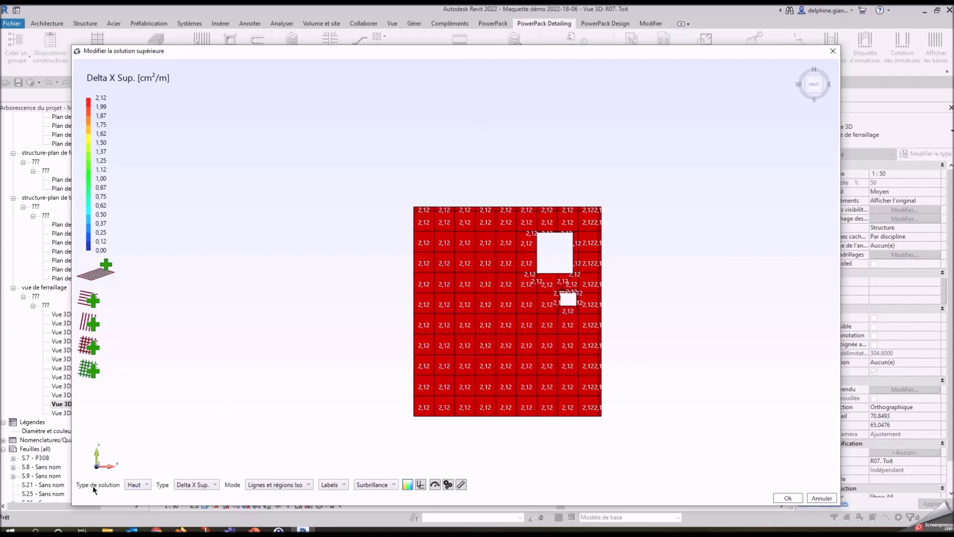
Examine the available solution types and result types for the roof slab's reinforcement.
{"action": "left_click", "coordinate": [133, 486]}
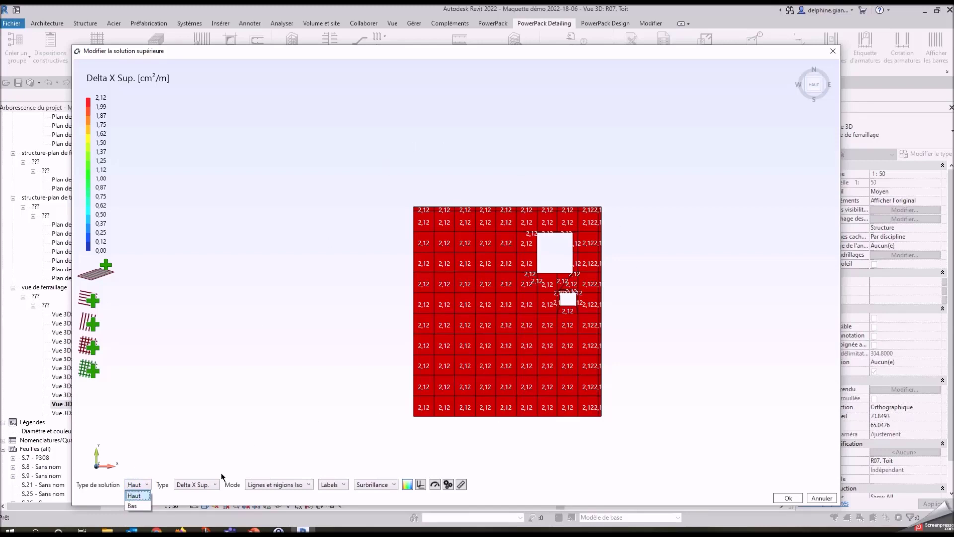
{"action": "left_click", "coordinate": [211, 485]}
{"action": "left_click", "coordinate": [210, 485]}
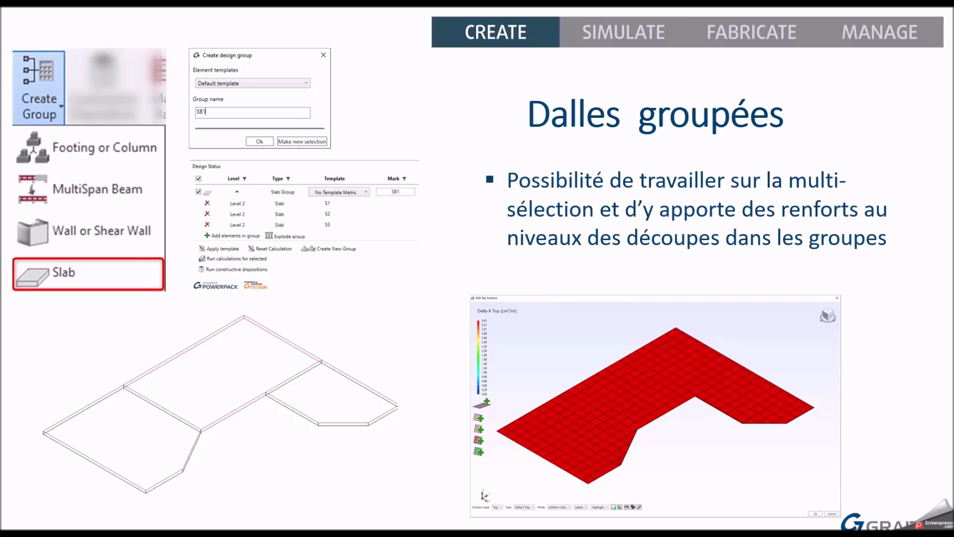
{"action": "left_click", "coordinate": [81, 277]}
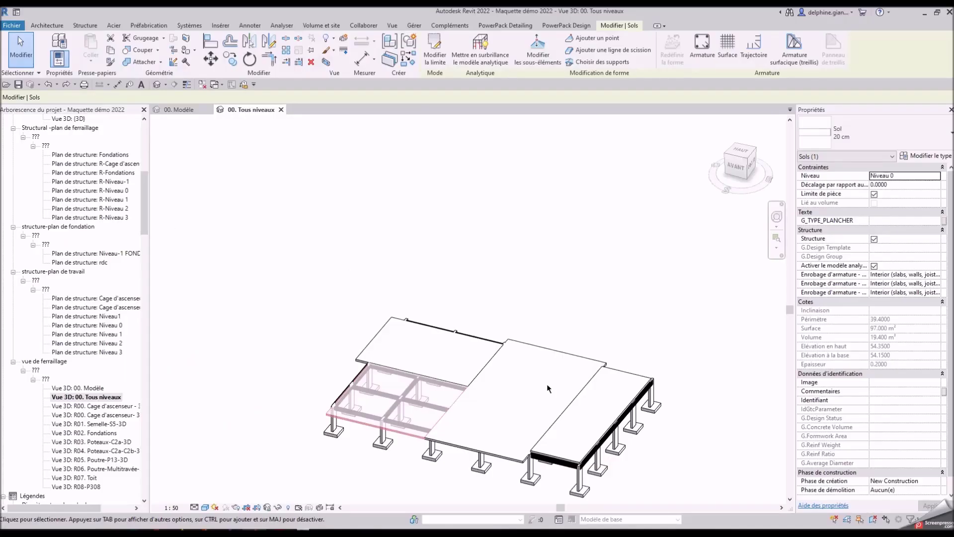
In 3D view 00. Tous niveaux, open the central floor slab's group for reinforcement editing in the separate window and show it in top view.
{"action": "left_click", "coordinate": [473, 450]}
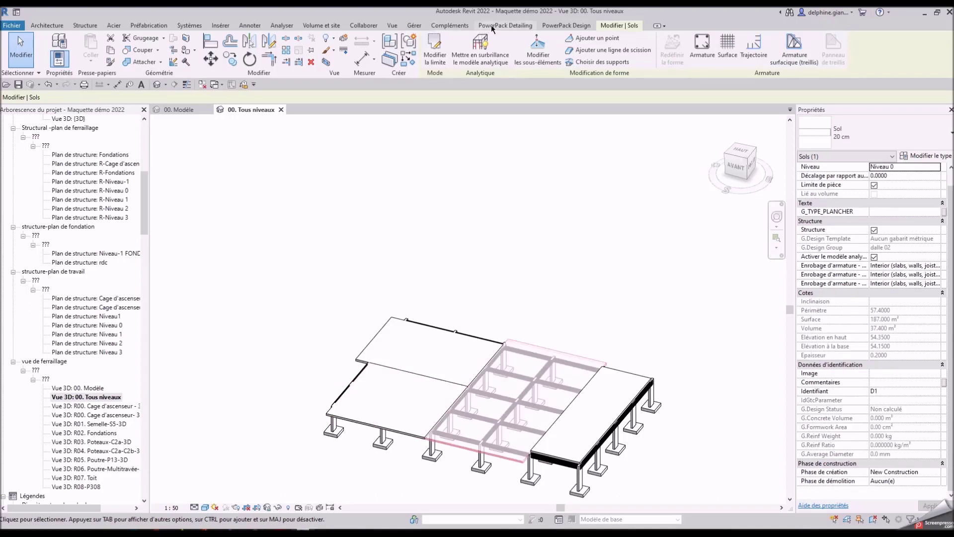
{"action": "left_click", "coordinate": [493, 27]}
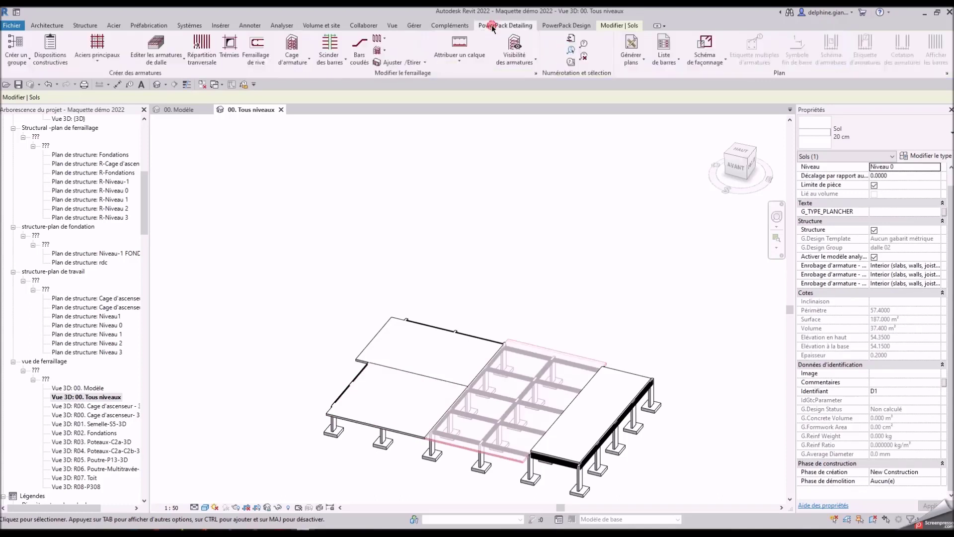
{"action": "left_click", "coordinate": [155, 49]}
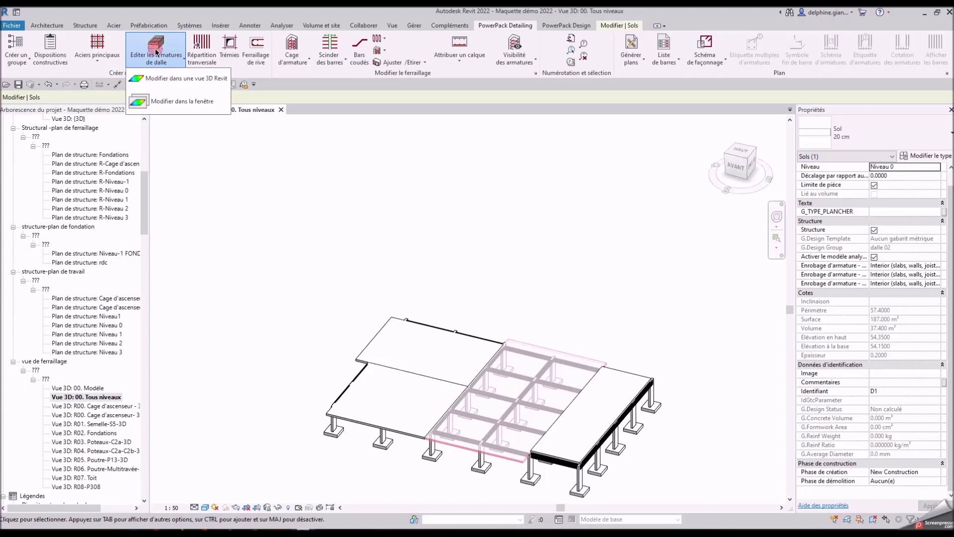
{"action": "left_click", "coordinate": [151, 104]}
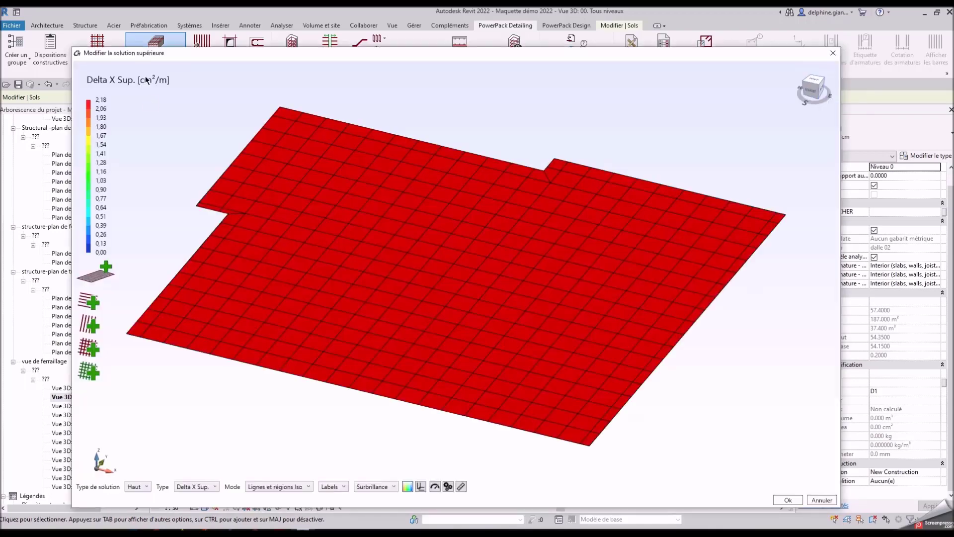
{"action": "left_click", "coordinate": [814, 81]}
{"action": "scroll", "coordinate": [581, 213], "scroll_direction": "down", "scroll_amount": 3}
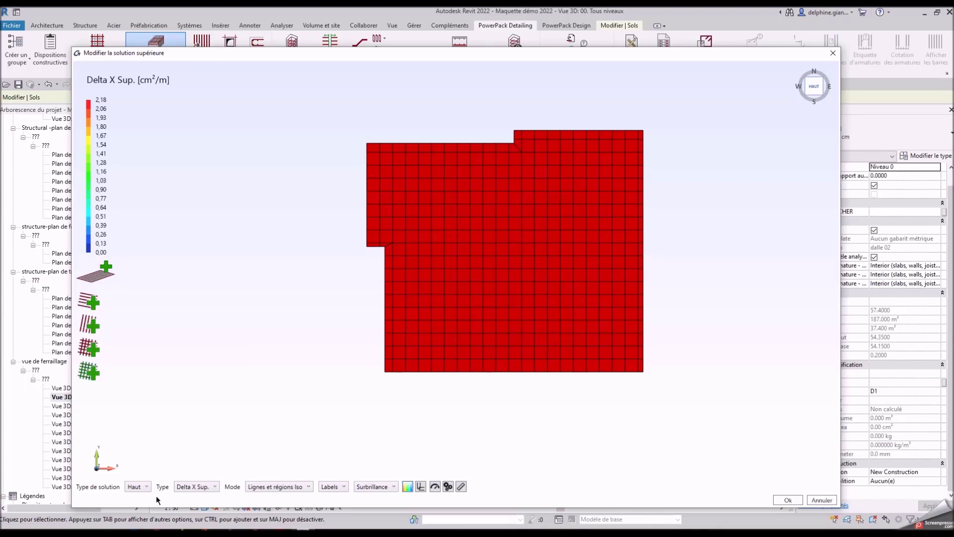
Draw a polygonal two-direction upper reinforcement zone across the slab group's full width, following the notch in its west edge.
{"action": "left_click", "coordinate": [133, 488]}
{"action": "left_click", "coordinate": [92, 353]}
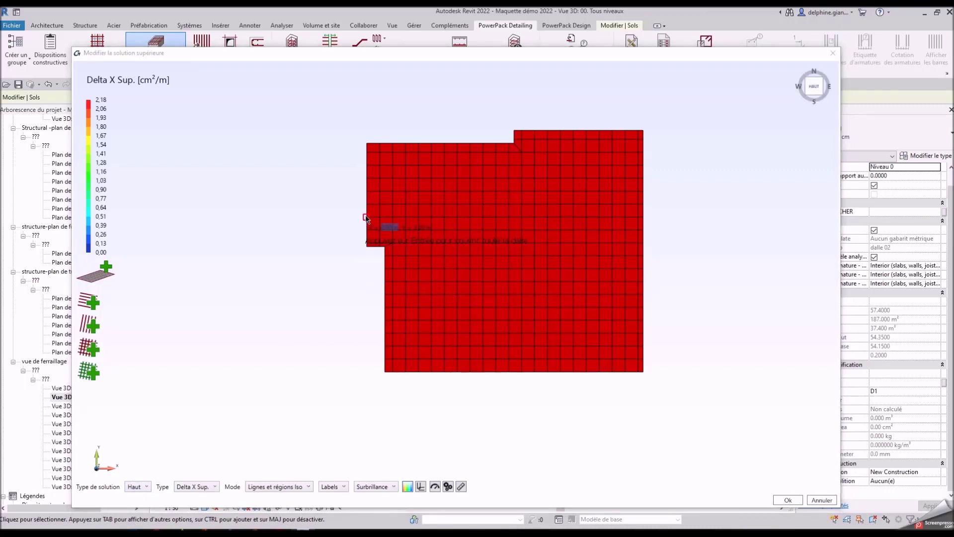
{"action": "left_click", "coordinate": [366, 217]}
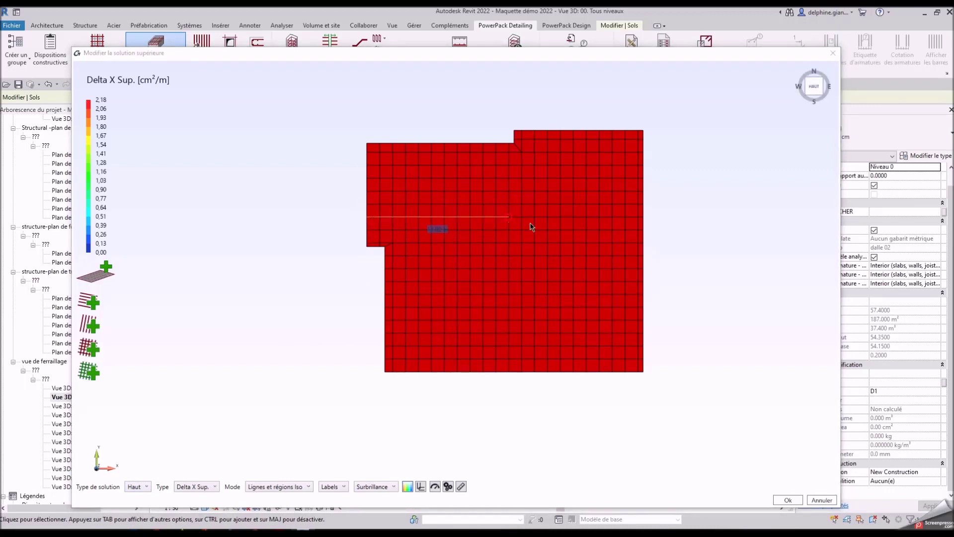
{"action": "left_click", "coordinate": [645, 215]}
{"action": "left_click", "coordinate": [645, 280]}
{"action": "left_click", "coordinate": [385, 281]}
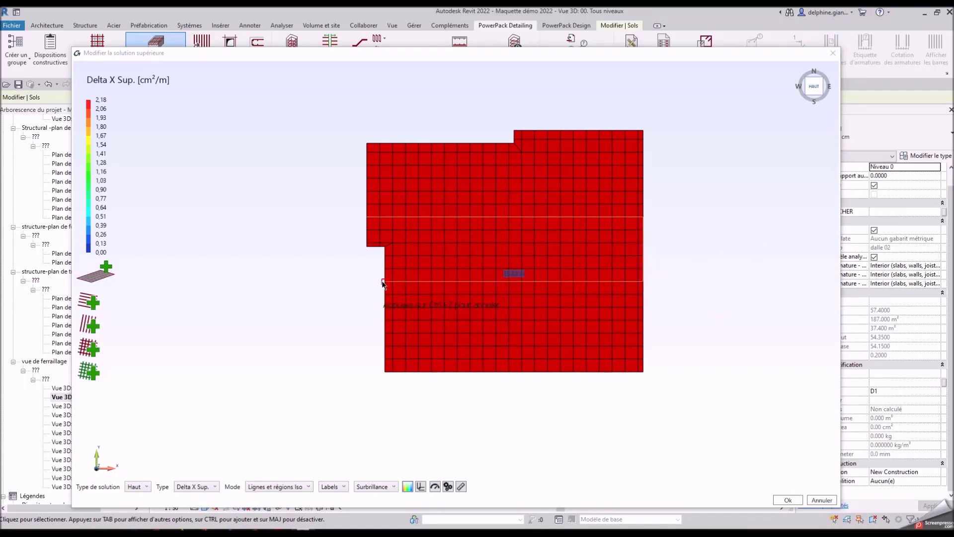
{"action": "left_click", "coordinate": [384, 246]}
{"action": "scroll", "coordinate": [367, 247], "scroll_direction": "up", "scroll_amount": 5}
{"action": "left_click", "coordinate": [366, 244]}
{"action": "left_click", "coordinate": [365, 152]}
{"action": "key", "text": "Return"}
{"action": "key", "text": "Return"}
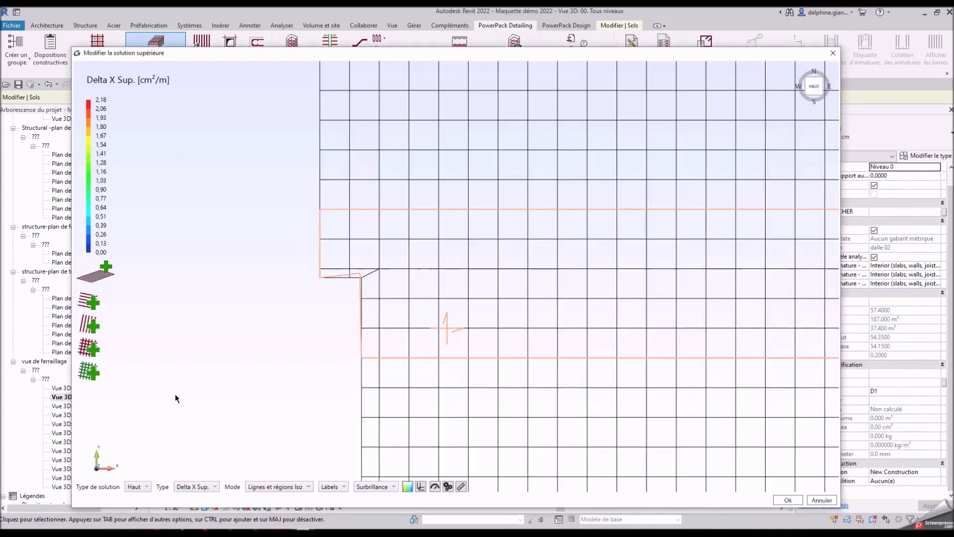
Add a second two-direction reinforcement zone with 200 mm spacing from the first zone to the slab's north edge, around the step in the outline.
{"action": "scroll", "coordinate": [400, 254], "scroll_direction": "down", "scroll_amount": 3}
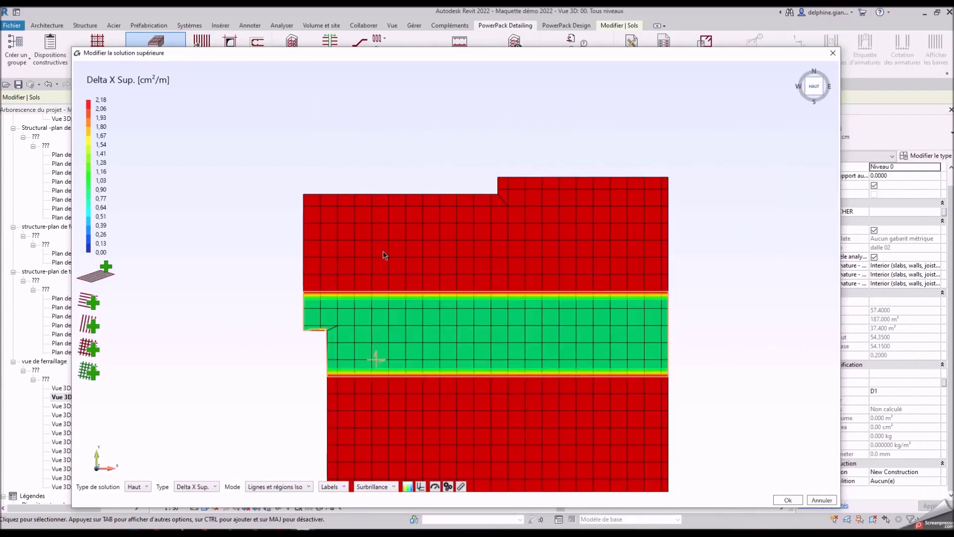
{"action": "left_click", "coordinate": [89, 347]}
{"action": "left_click", "coordinate": [473, 195]}
{"action": "left_click", "coordinate": [474, 291]}
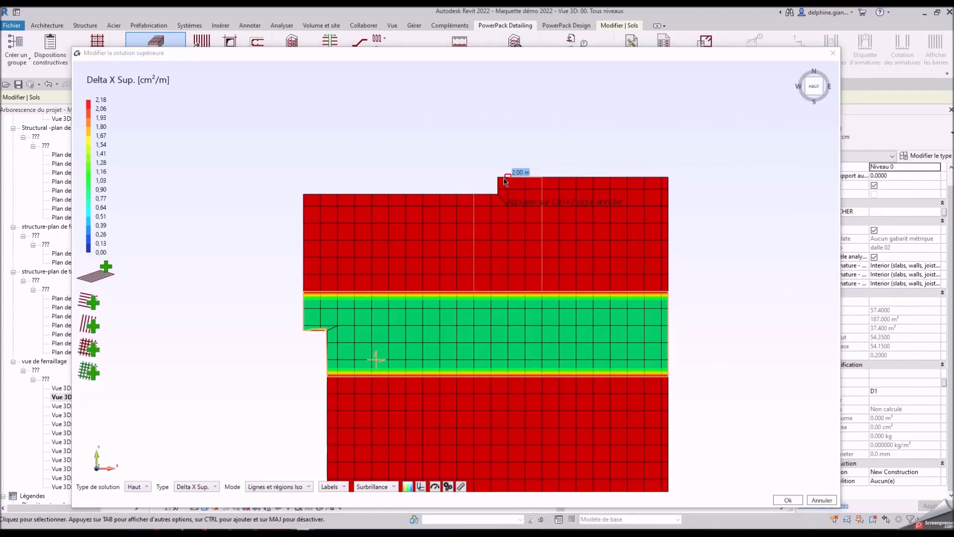
{"action": "left_click", "coordinate": [498, 192]}
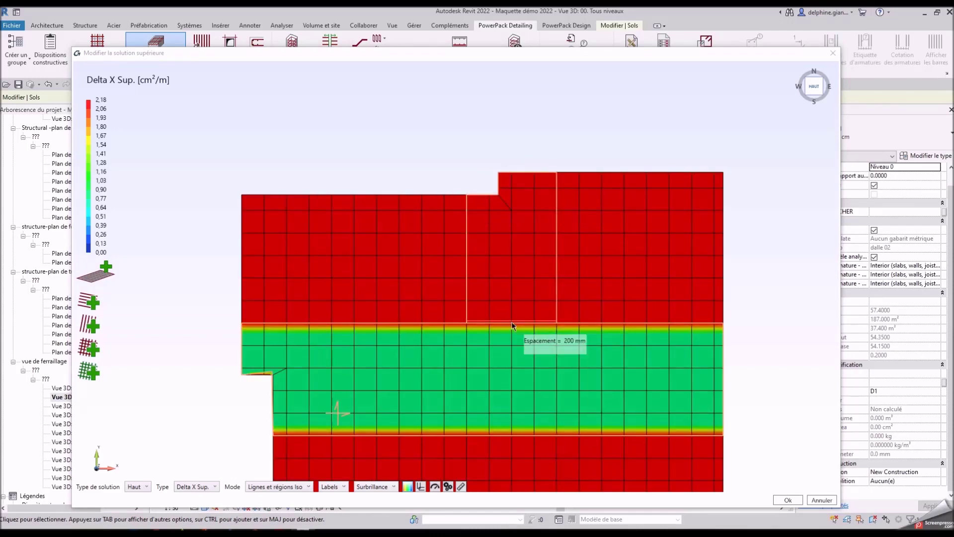
{"action": "left_click", "coordinate": [474, 251]}
{"action": "scroll", "coordinate": [533, 212], "scroll_direction": "down", "scroll_amount": 3}
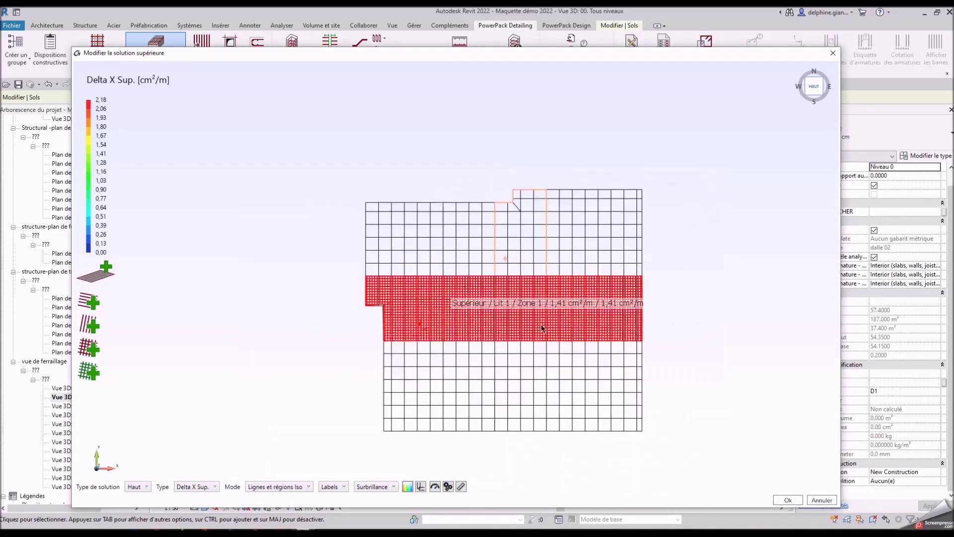
{"action": "scroll", "coordinate": [472, 292], "scroll_direction": "up", "scroll_amount": 3}
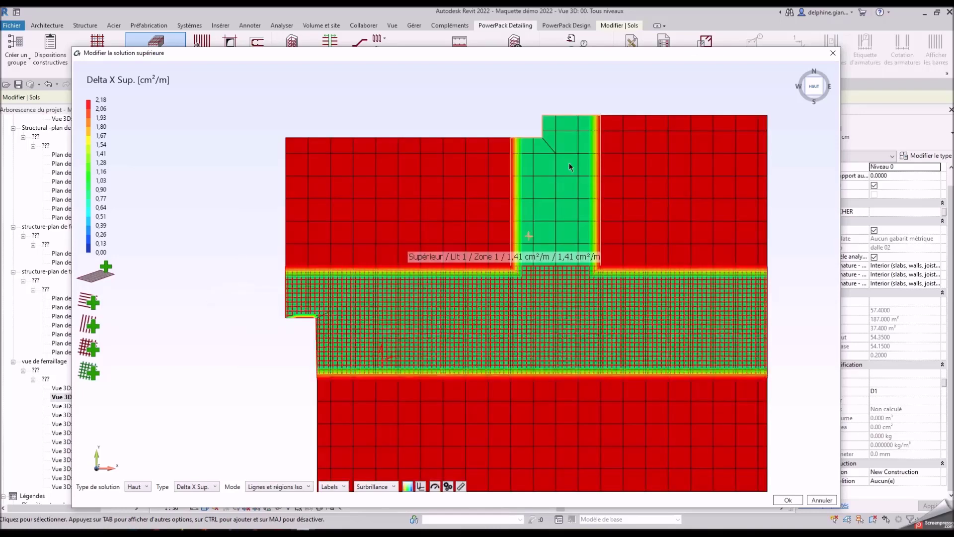
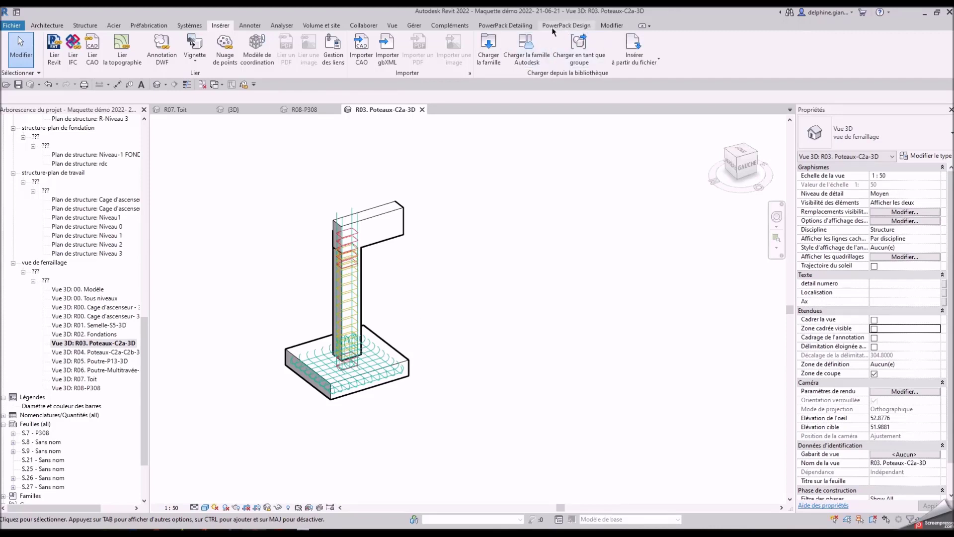
From 3D view R03. Poteaux-C2a-3D, open the drawing customisation settings and examine the general annotation configurations.
{"action": "left_click", "coordinate": [505, 25]}
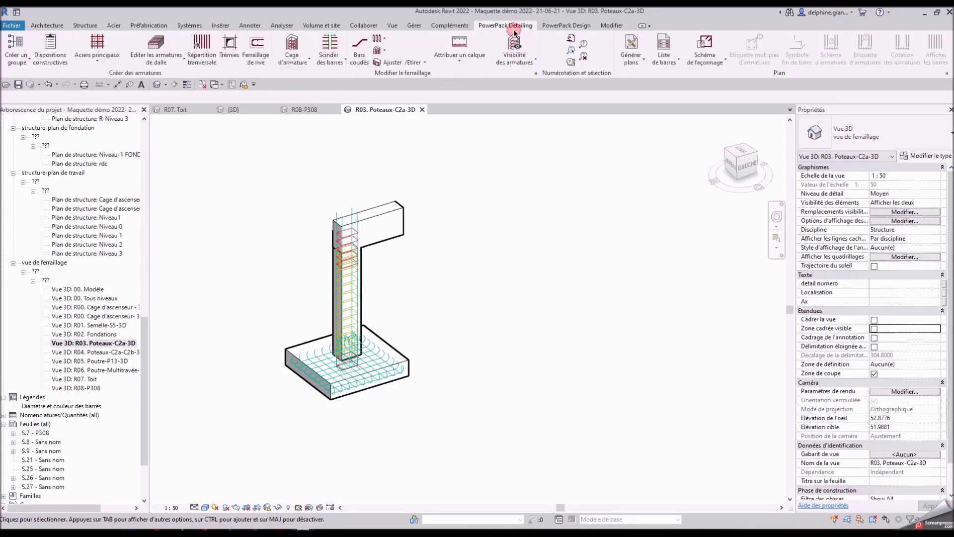
{"action": "left_click", "coordinate": [630, 64]}
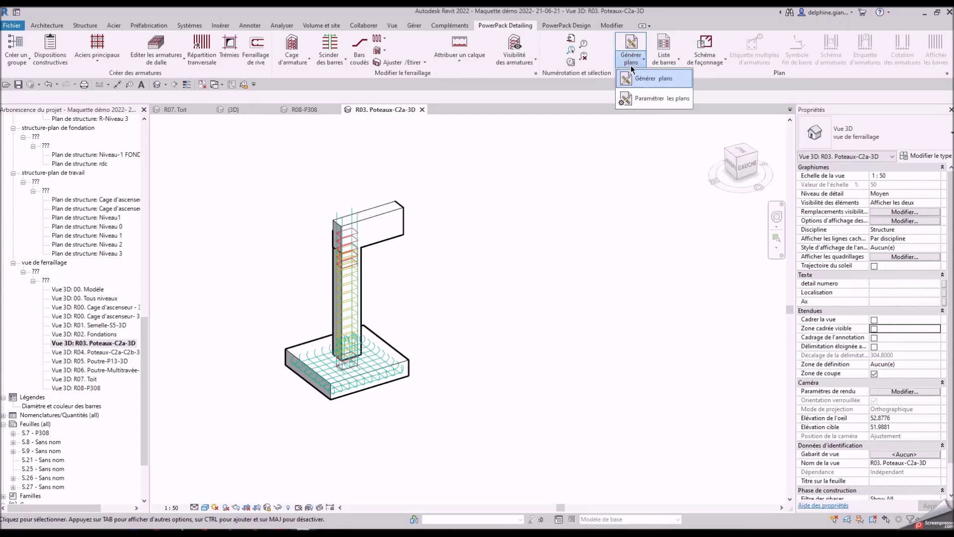
{"action": "left_click", "coordinate": [633, 98]}
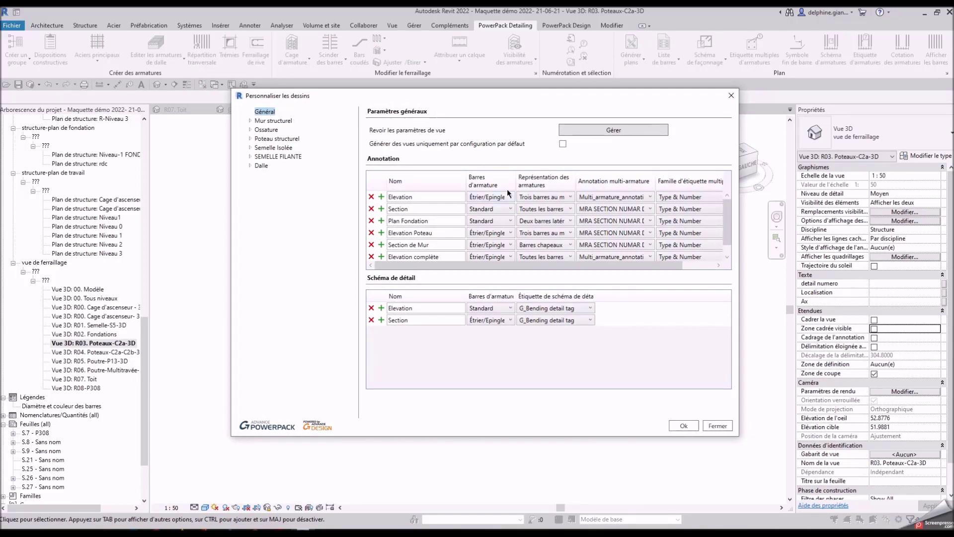
{"action": "scroll", "coordinate": [519, 214], "scroll_direction": "down", "scroll_amount": 1}
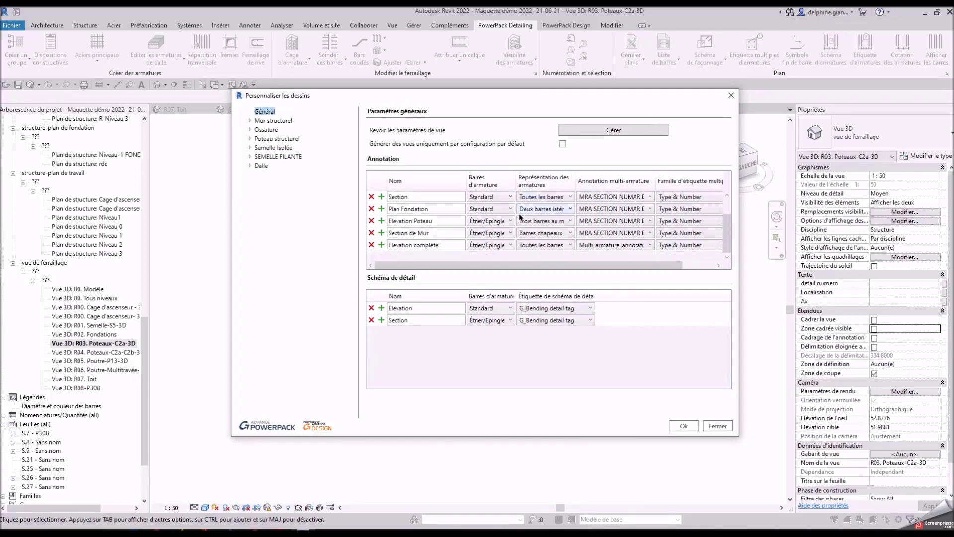
{"action": "scroll", "coordinate": [520, 215], "scroll_direction": "up", "scroll_amount": 1}
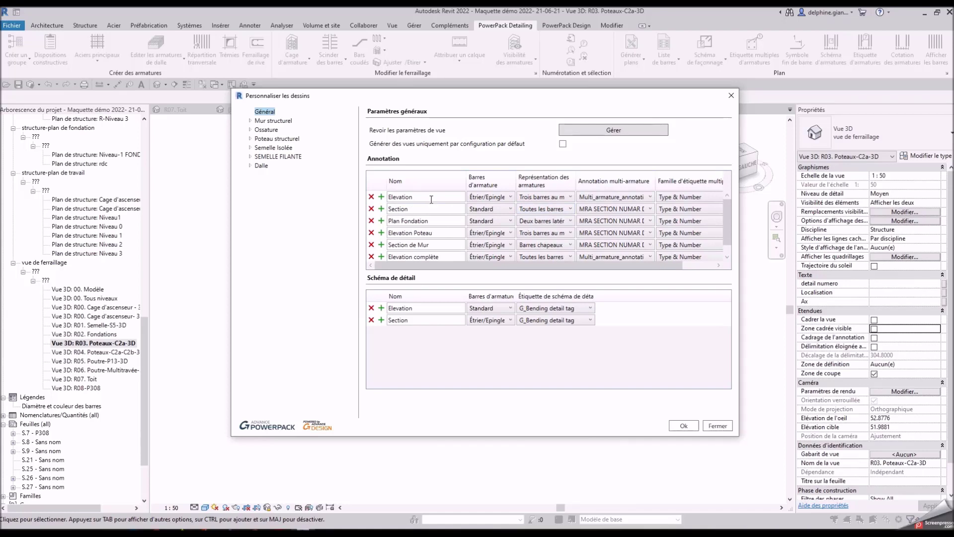
Examine the bar representation, multi-rebar annotation and tag family options of the Elevation annotation, plus the detail schema settings.
{"action": "left_click", "coordinate": [570, 197]}
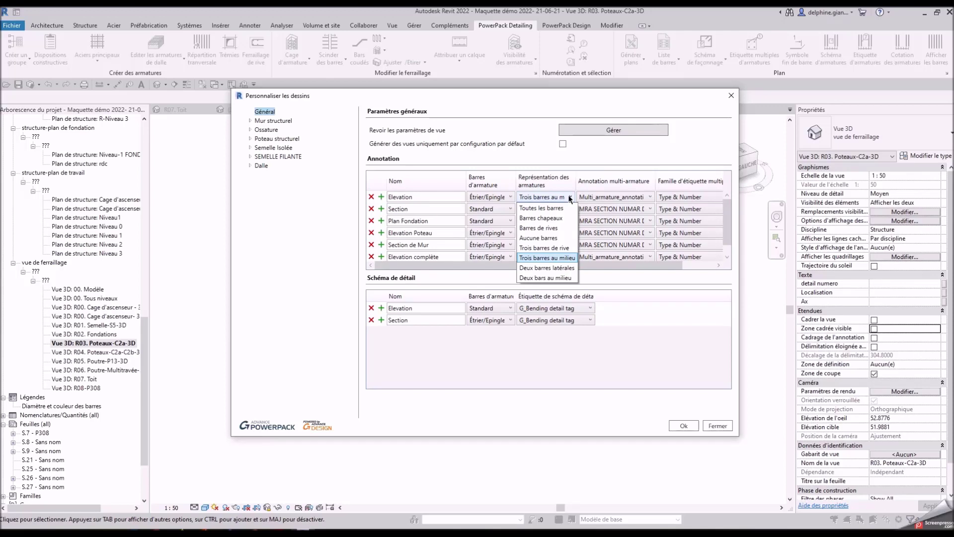
{"action": "left_click", "coordinate": [570, 197]}
{"action": "left_click", "coordinate": [603, 197]}
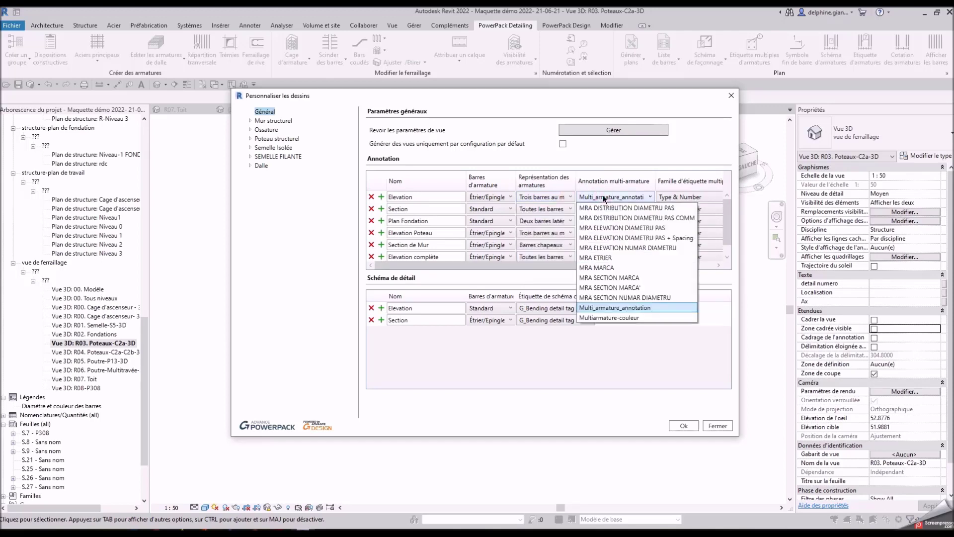
{"action": "left_click", "coordinate": [604, 196]}
{"action": "left_click", "coordinate": [666, 197]}
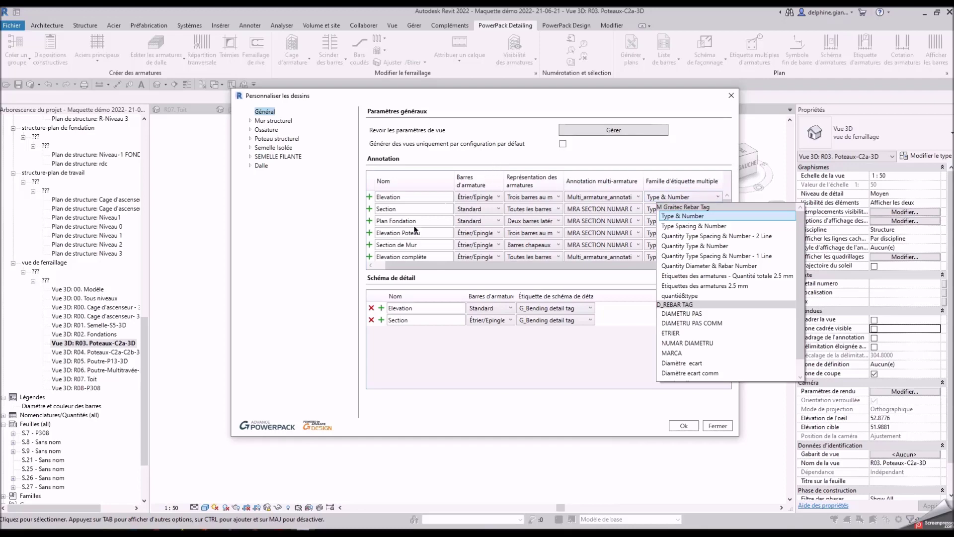
{"action": "left_click", "coordinate": [415, 178]}
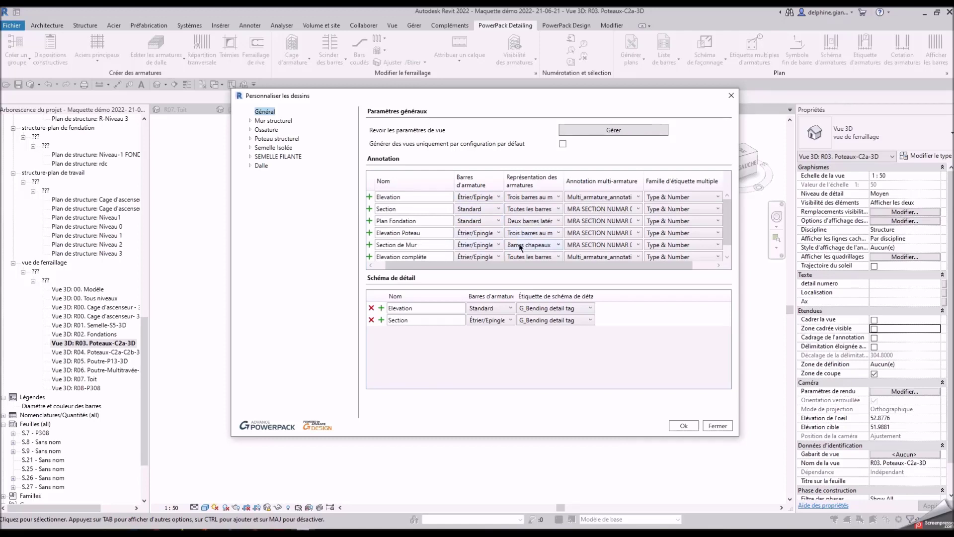
{"action": "scroll", "coordinate": [521, 243], "scroll_direction": "down", "scroll_amount": 1}
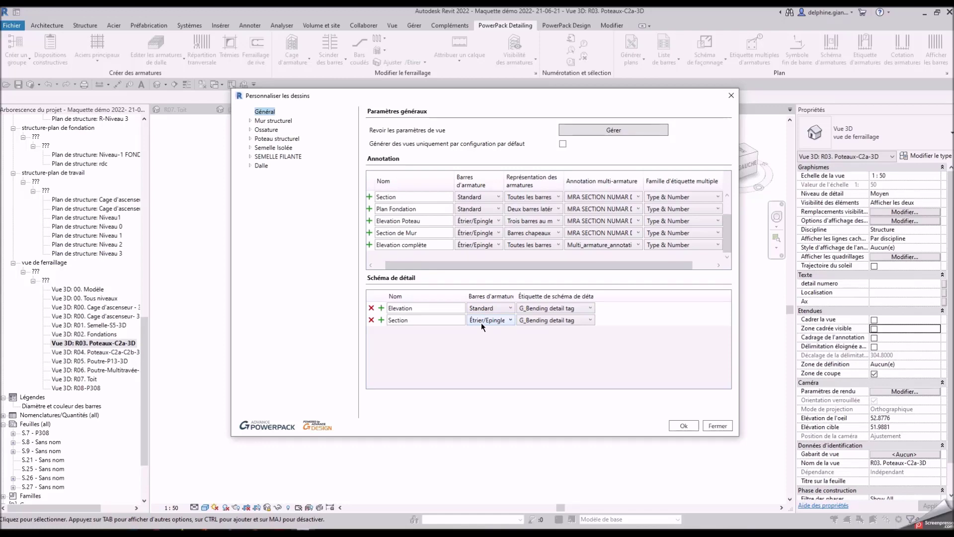
Examine the view settings for Mur structurel and Ossature, including the view types offered for the last Ossature row.
{"action": "left_click", "coordinate": [264, 122]}
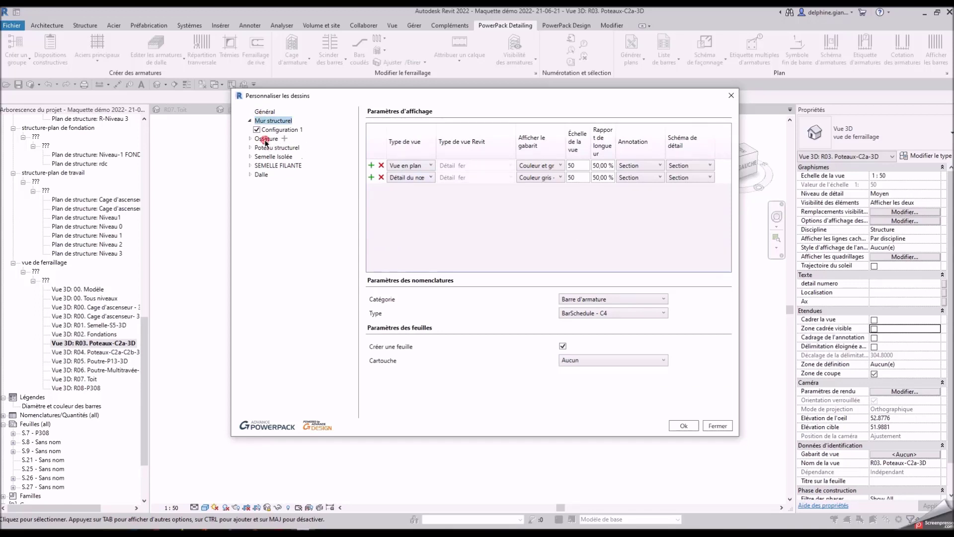
{"action": "left_click", "coordinate": [266, 140]}
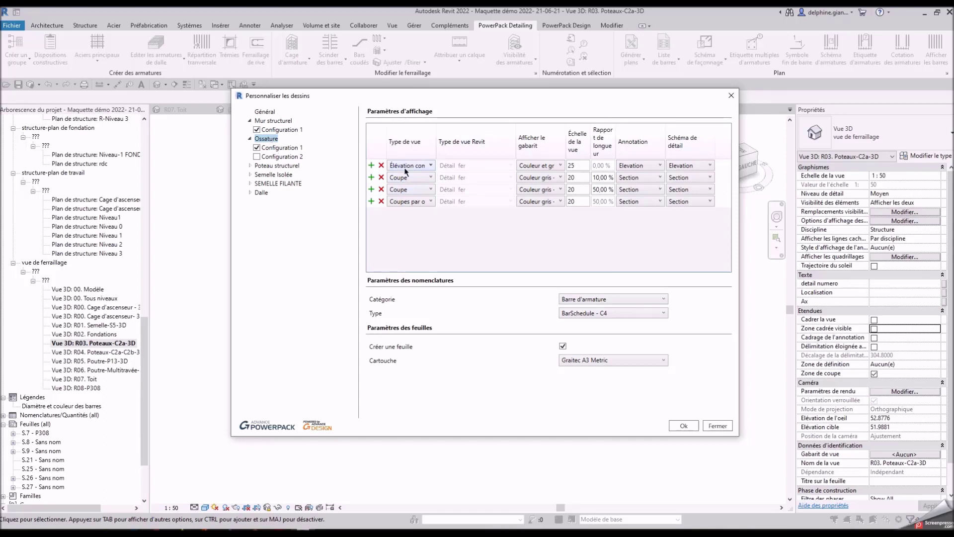
{"action": "key", "text": "ctrl"}
{"action": "left_click", "coordinate": [412, 201]}
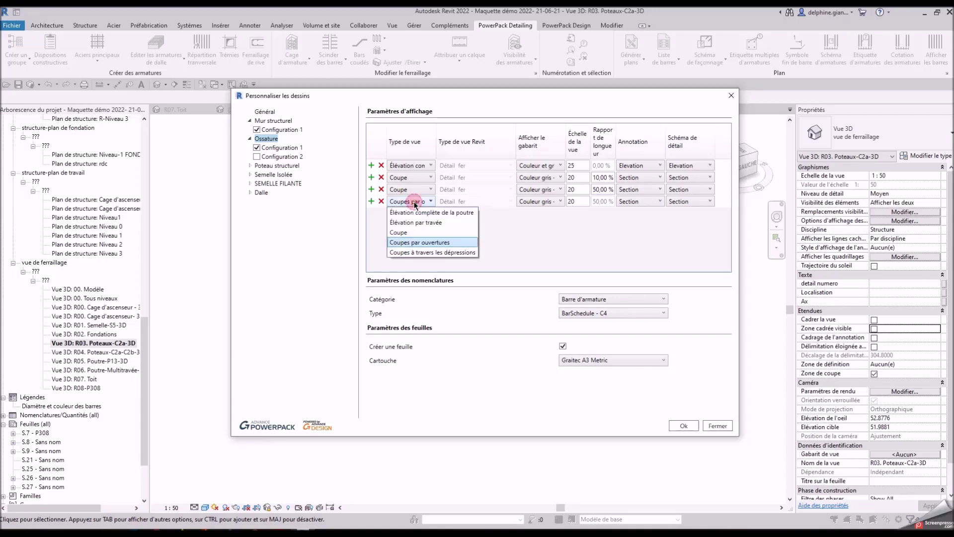
{"action": "left_click", "coordinate": [413, 243]}
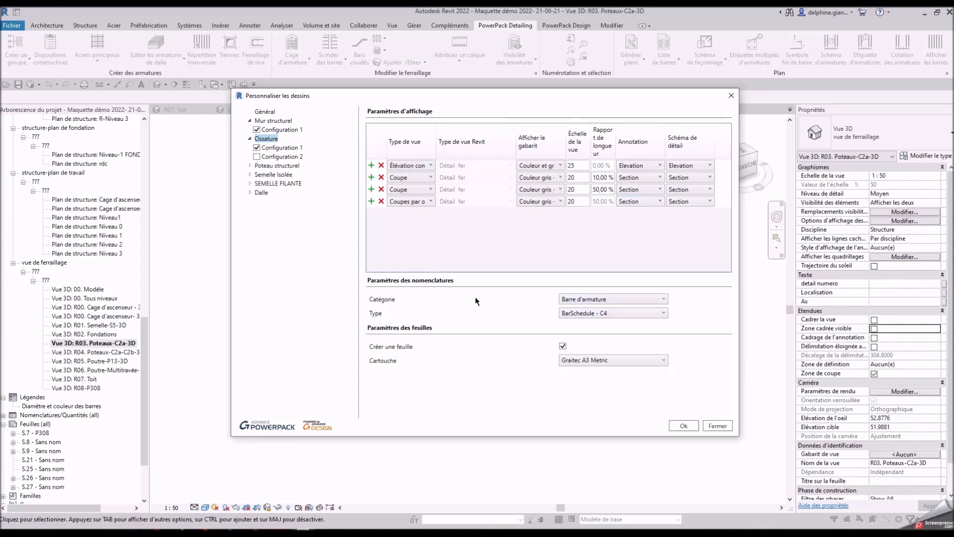
Examine the schedule category and title block options for Ossature, plus the drawing settings for Poteau structurel.
{"action": "left_click", "coordinate": [632, 303]}
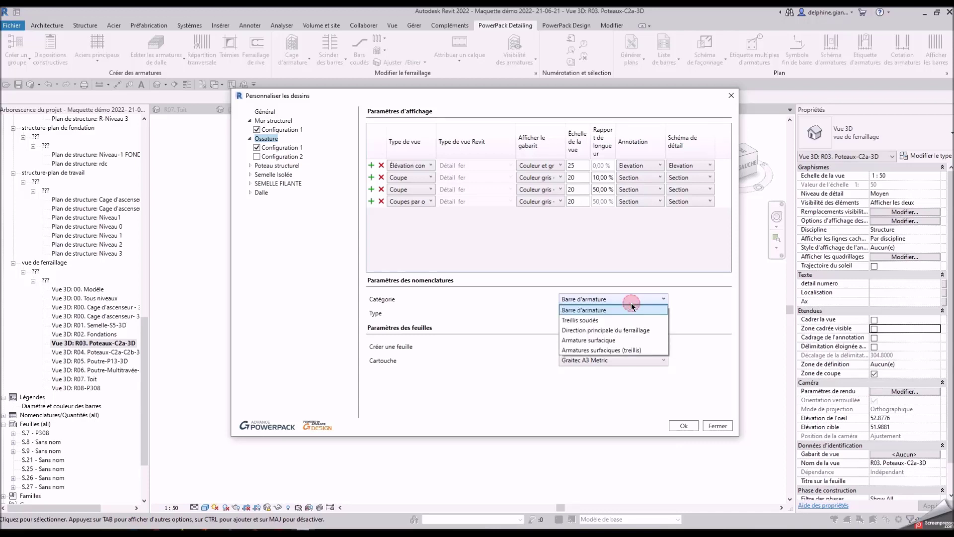
{"action": "left_click", "coordinate": [631, 303]}
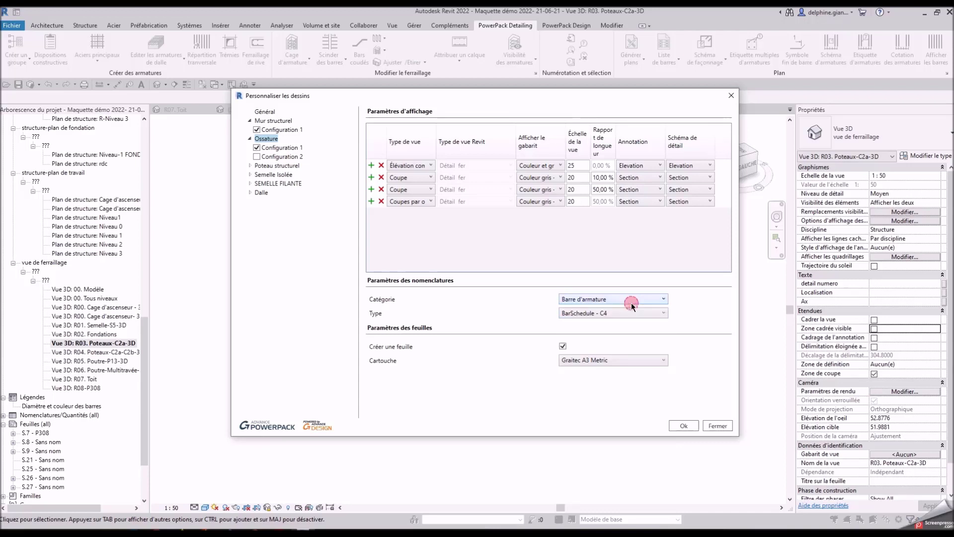
{"action": "left_click", "coordinate": [622, 359]}
{"action": "left_click", "coordinate": [621, 359]}
{"action": "left_click", "coordinate": [286, 166]}
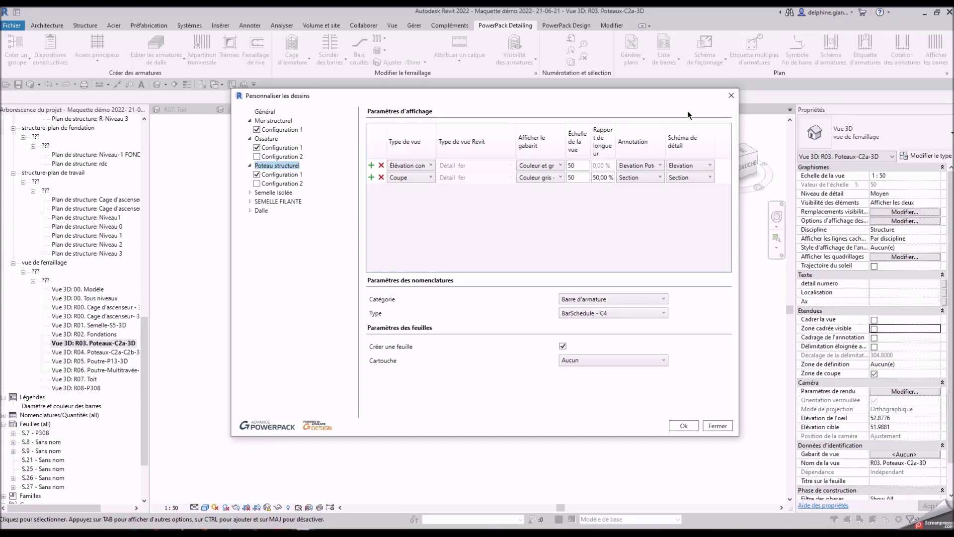
Close the drawing customisation settings and start Générer plans for the concrete column and its footing.
{"action": "left_click", "coordinate": [729, 97]}
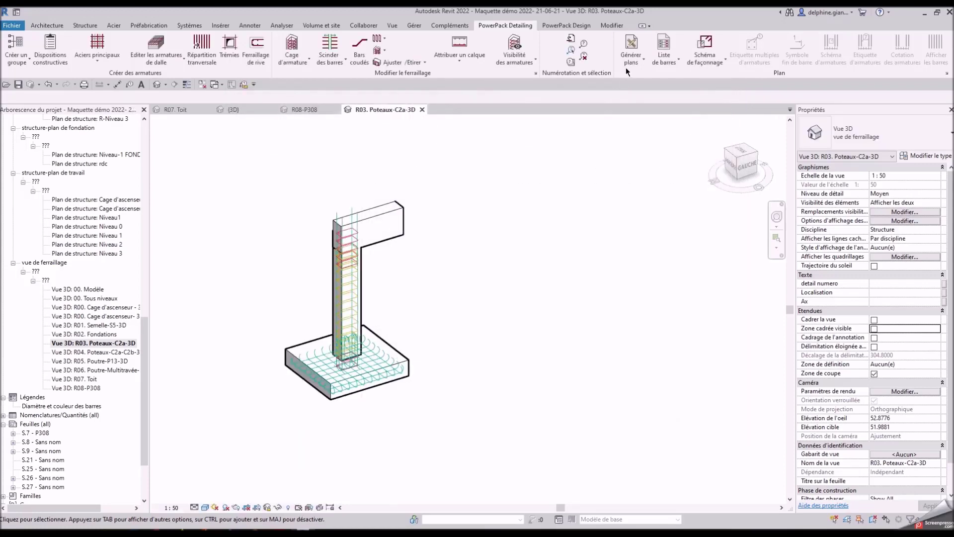
{"action": "left_click", "coordinate": [630, 59]}
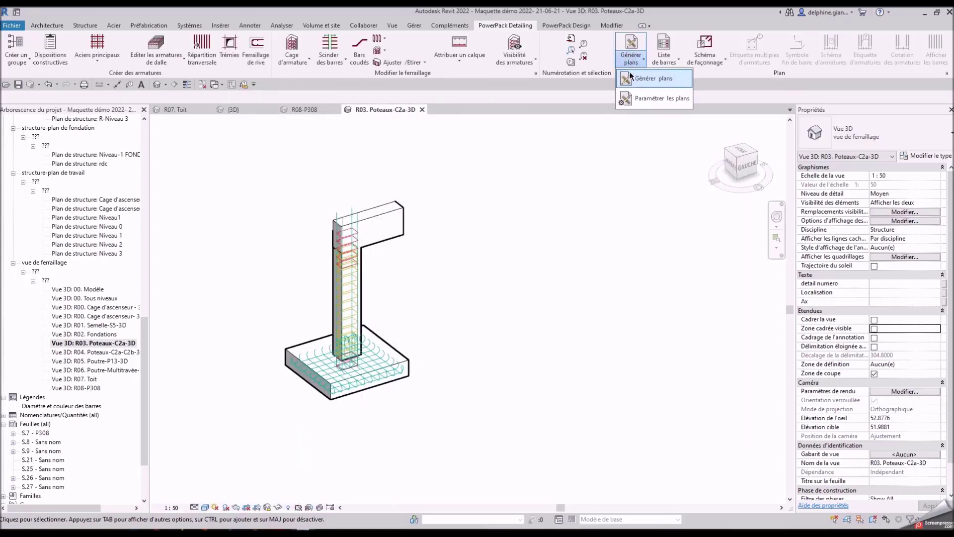
{"action": "left_click", "coordinate": [630, 77]}
{"action": "left_click", "coordinate": [352, 304]}
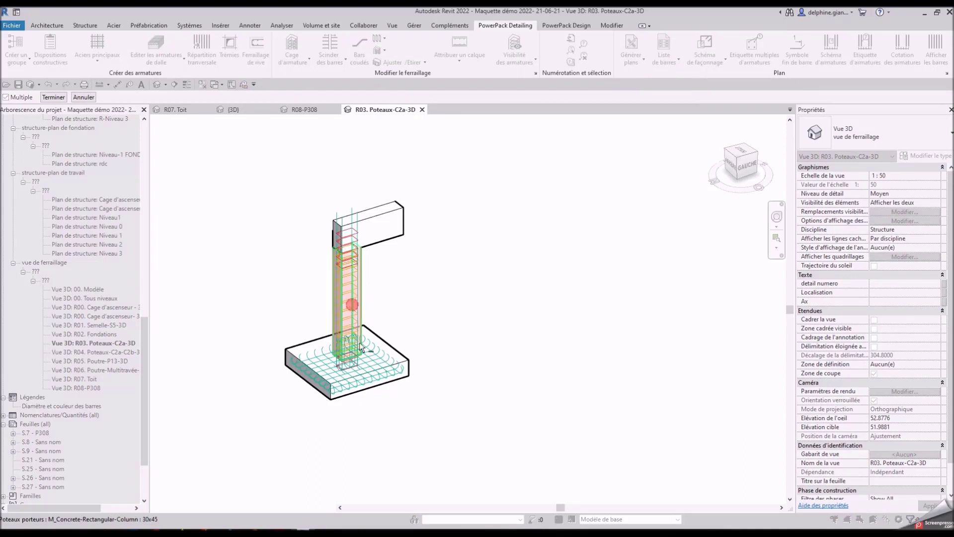
{"action": "left_click", "coordinate": [361, 343]}
{"action": "left_click", "coordinate": [52, 97]}
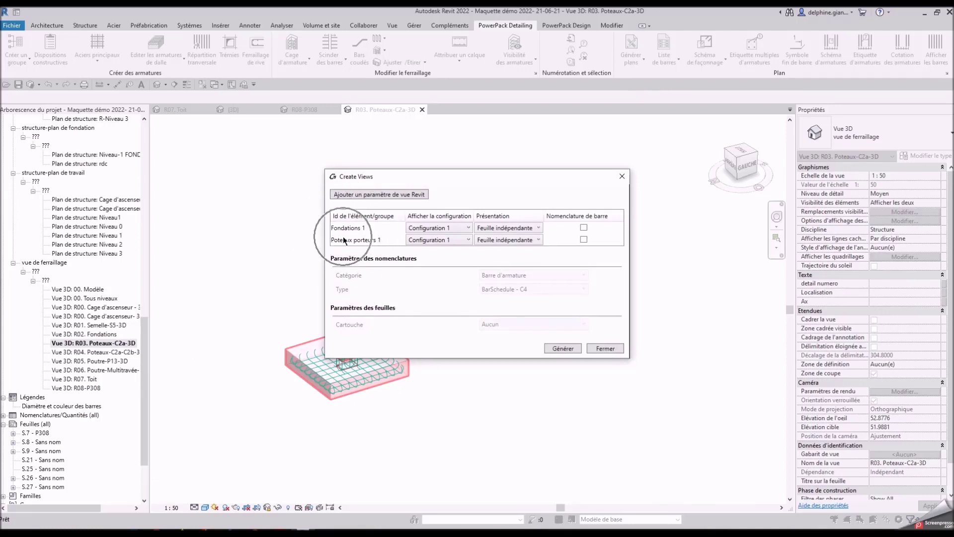
Enable the bar schedule for Fondations 1 and Poteaux porteurs 1, with the presentation set to Une feuille pour tous les éléments.
{"action": "left_click", "coordinate": [584, 227]}
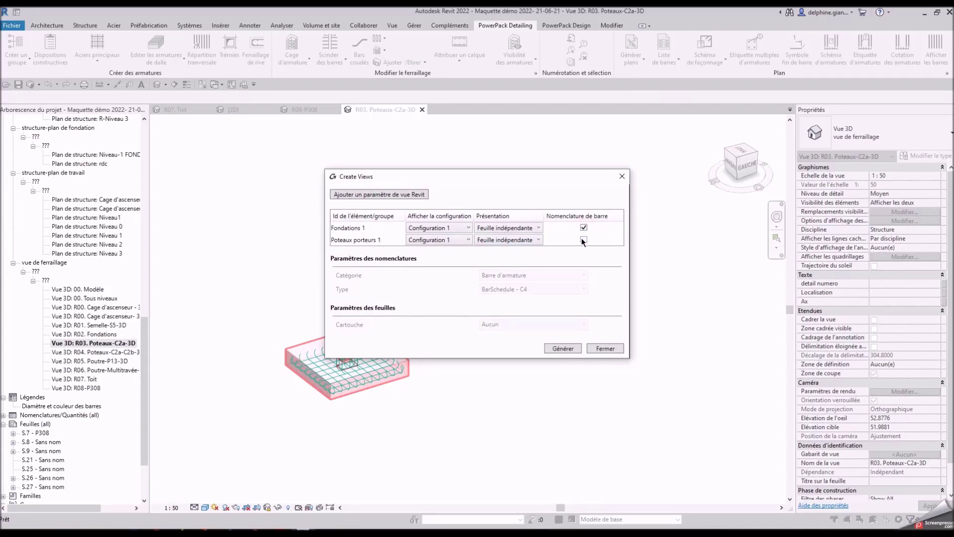
{"action": "left_click", "coordinate": [584, 239]}
{"action": "left_click", "coordinate": [522, 240]}
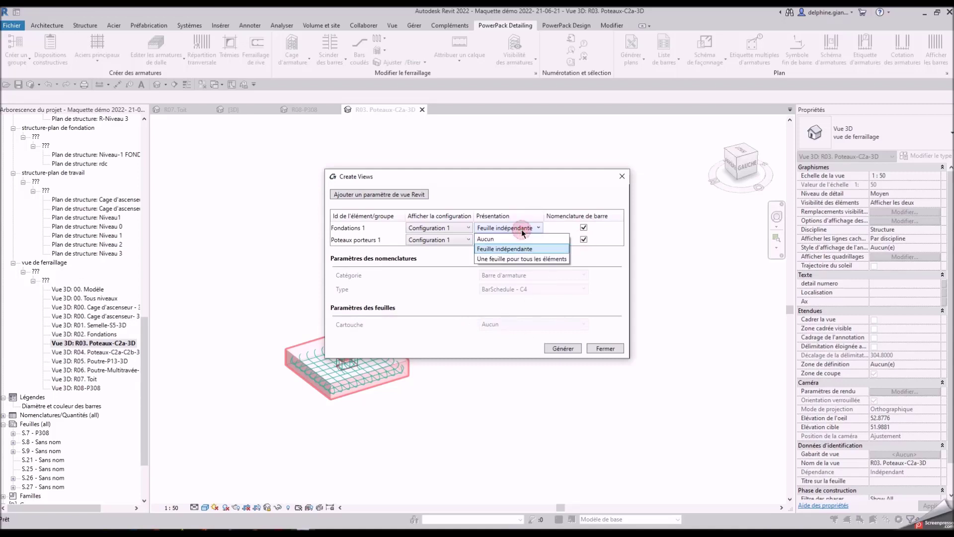
{"action": "left_click", "coordinate": [514, 257]}
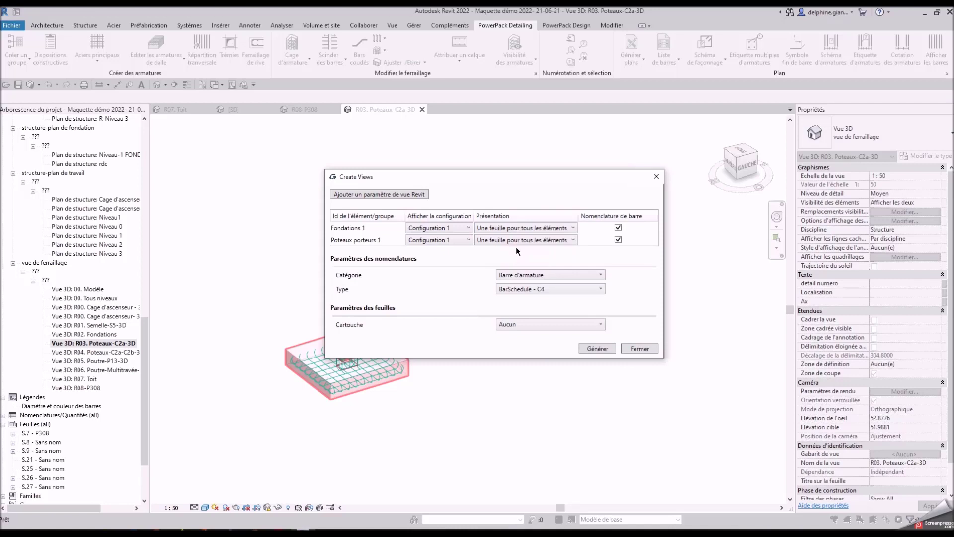
Keep the schedule category Barre d'armature, set the title block to Graitec A3 Metric, and generate the drawings, accepting the schedule modification.
{"action": "left_click", "coordinate": [541, 279]}
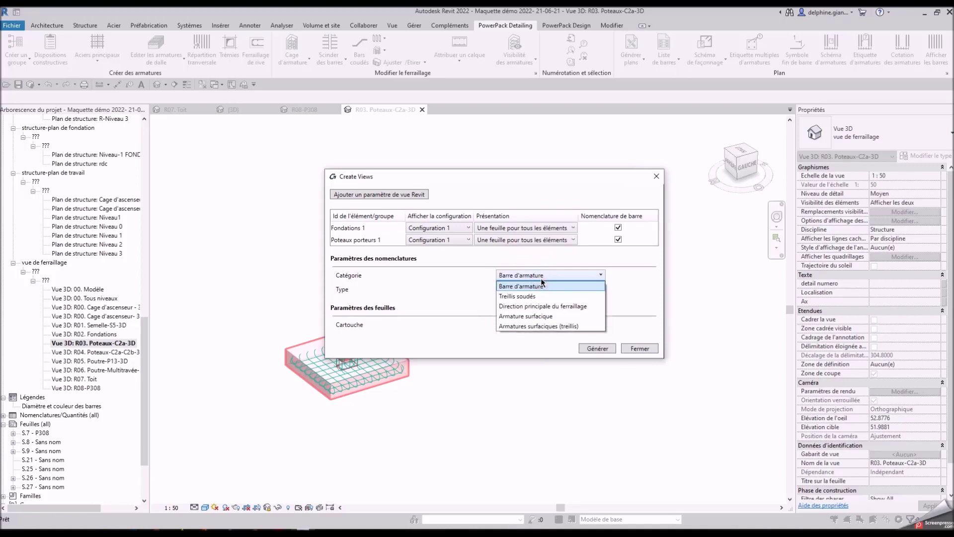
{"action": "left_click", "coordinate": [543, 287]}
{"action": "left_click", "coordinate": [539, 324]}
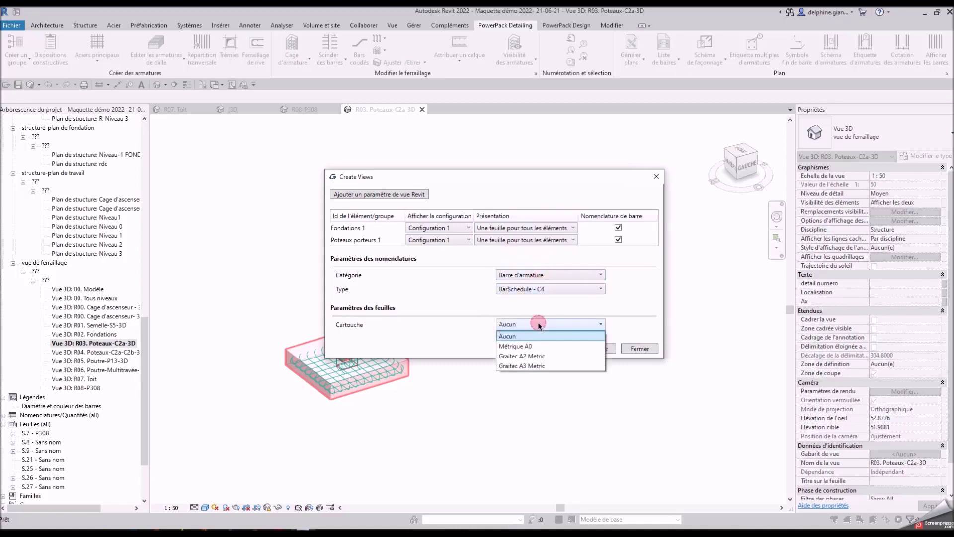
{"action": "left_click", "coordinate": [530, 358]}
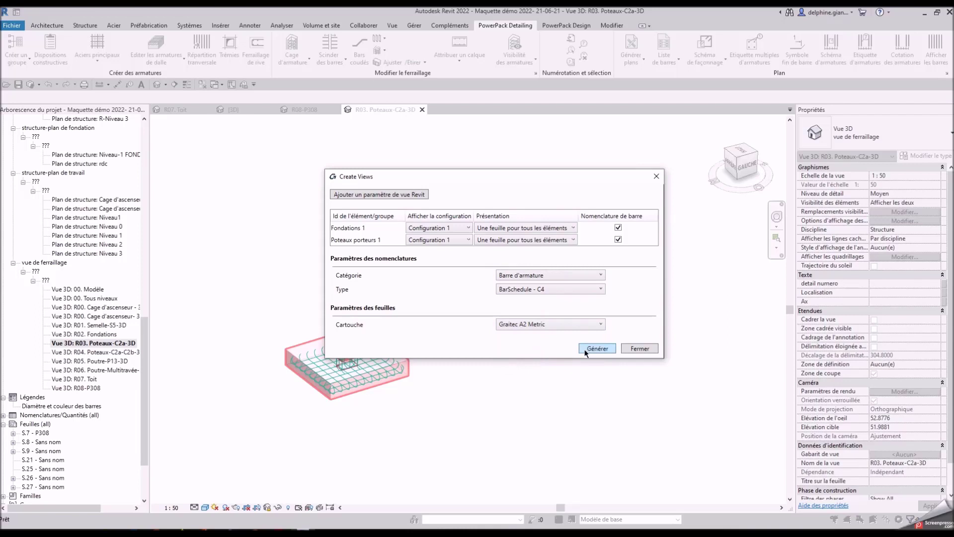
{"action": "left_click", "coordinate": [565, 327]}
{"action": "left_click", "coordinate": [543, 366]}
{"action": "left_click", "coordinate": [596, 348]}
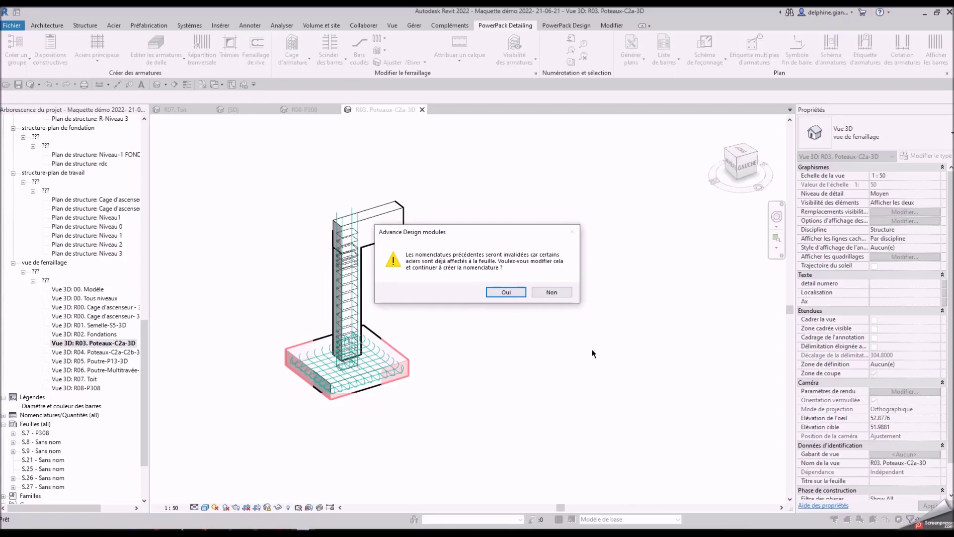
{"action": "left_click", "coordinate": [506, 292]}
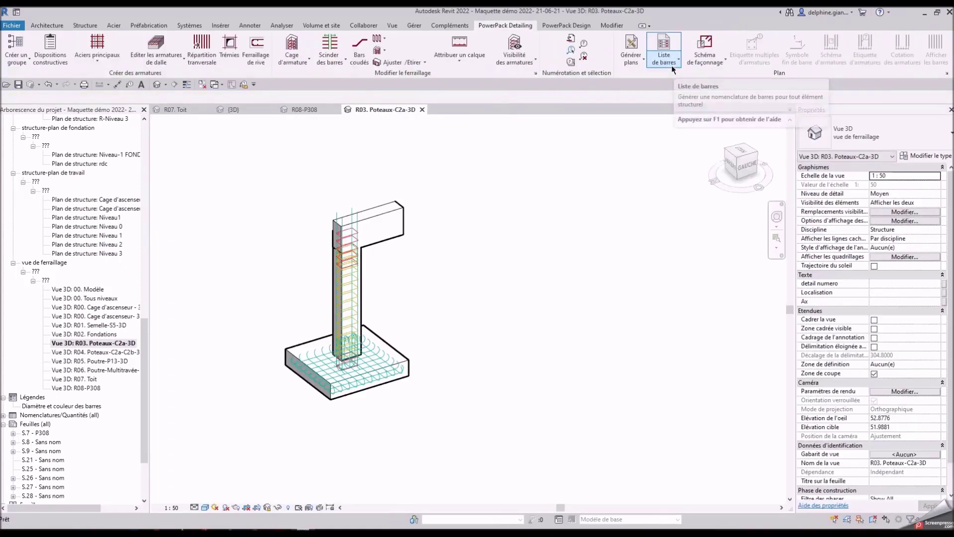
Generate the bar shape images with Schéma de nomenclature for the column and its footing.
{"action": "left_click", "coordinate": [672, 64]}
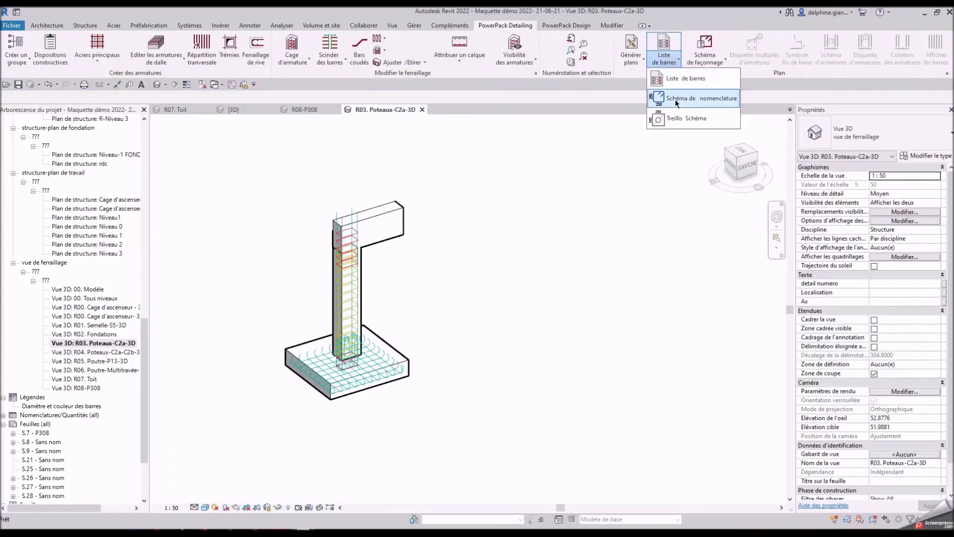
{"action": "left_click", "coordinate": [676, 102]}
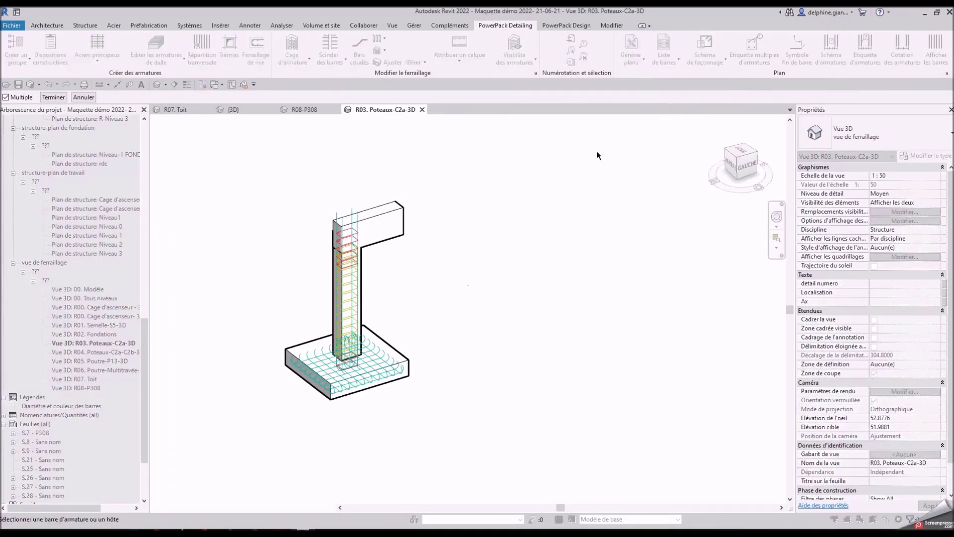
{"action": "left_click", "coordinate": [363, 312]}
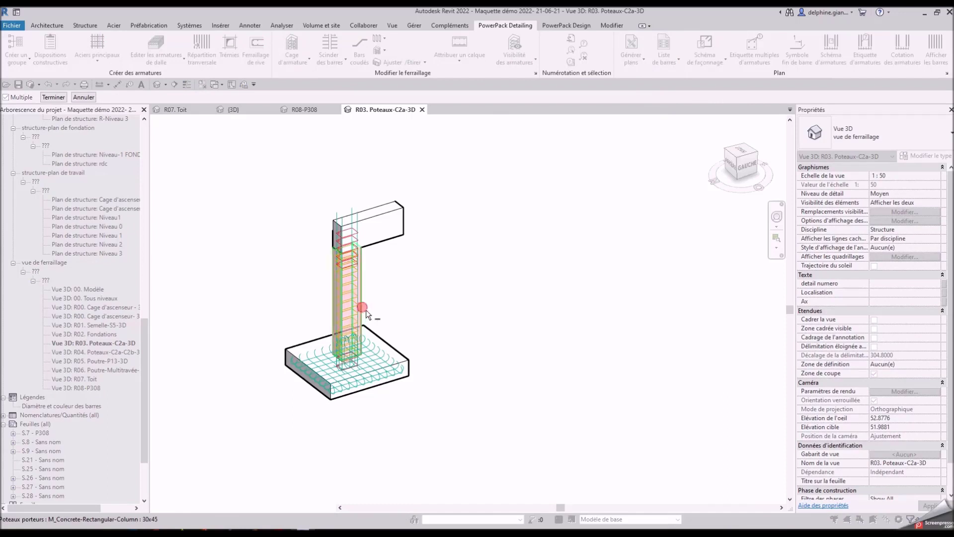
{"action": "left_click", "coordinate": [391, 349]}
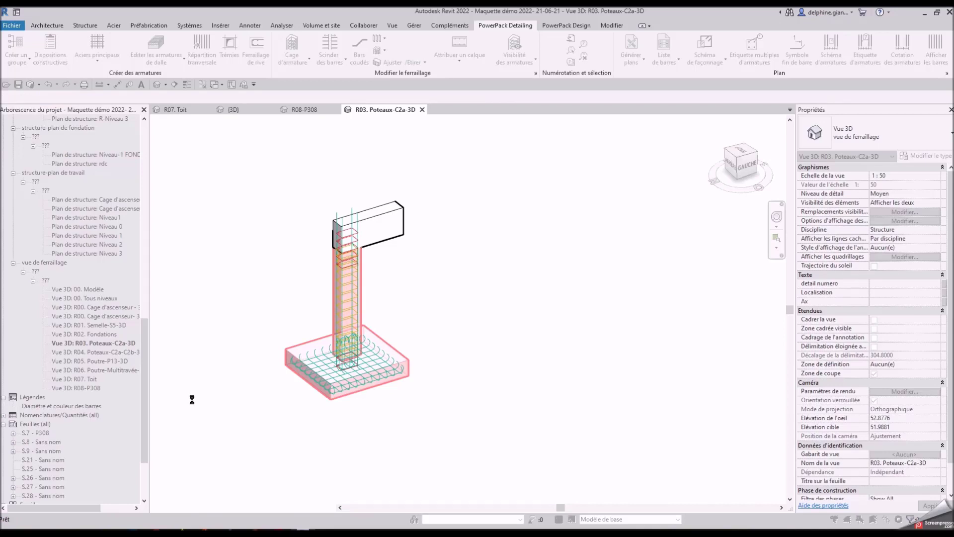
{"action": "left_click", "coordinate": [550, 292]}
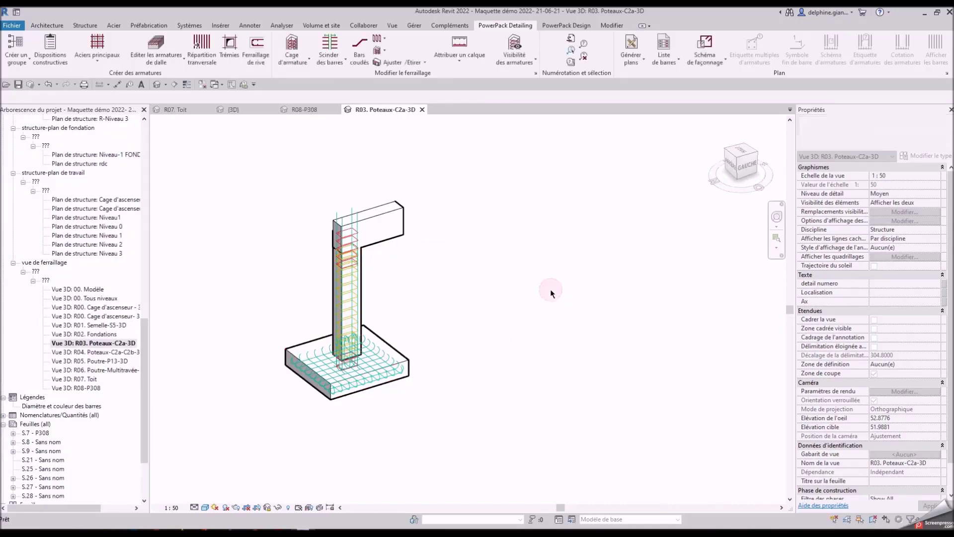
On sheet S.28, examine the footing reinforcement plan in Detail 13 and the annotated column elevation in Detail 16.
{"action": "scroll", "coordinate": [148, 414], "scroll_direction": "down", "scroll_amount": 2}
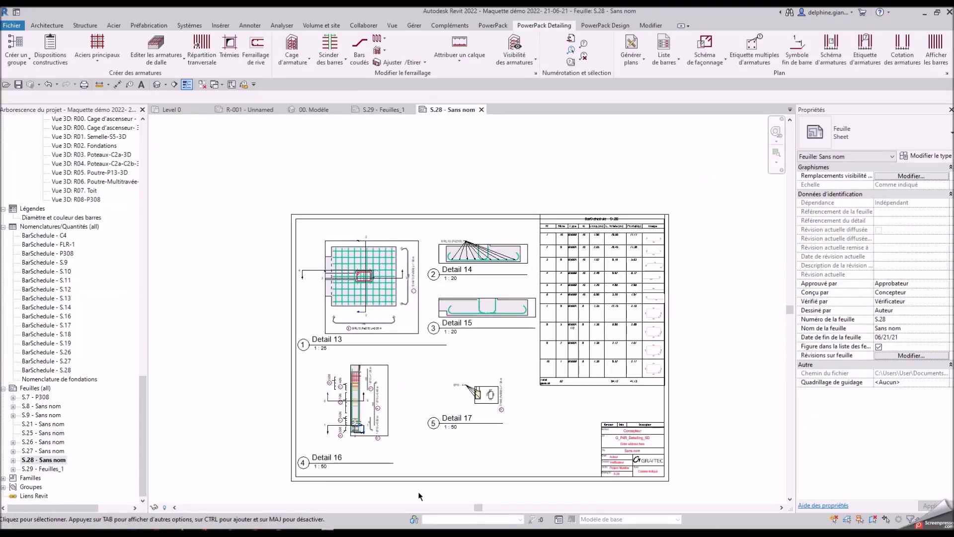
{"action": "scroll", "coordinate": [351, 303], "scroll_direction": "up", "scroll_amount": 4}
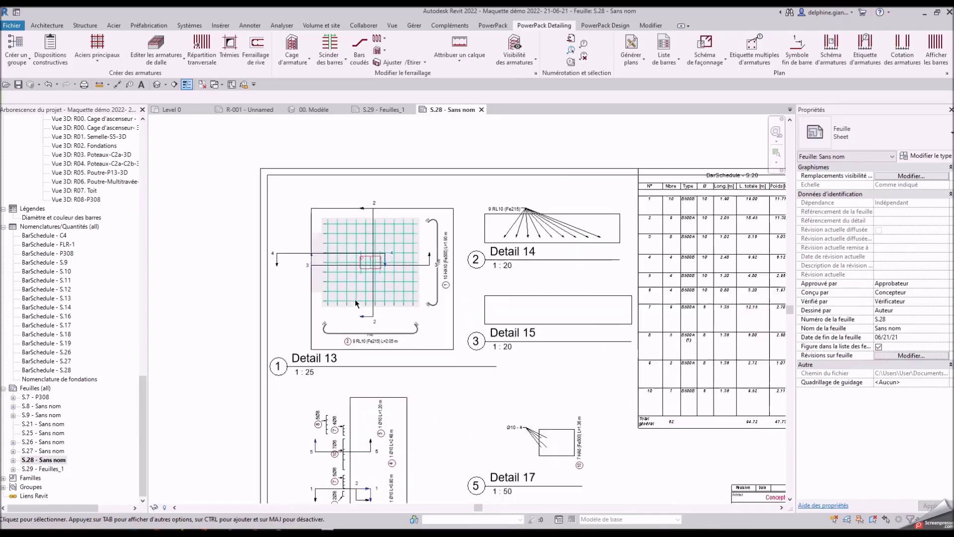
{"action": "scroll", "coordinate": [384, 337], "scroll_direction": "up", "scroll_amount": 3}
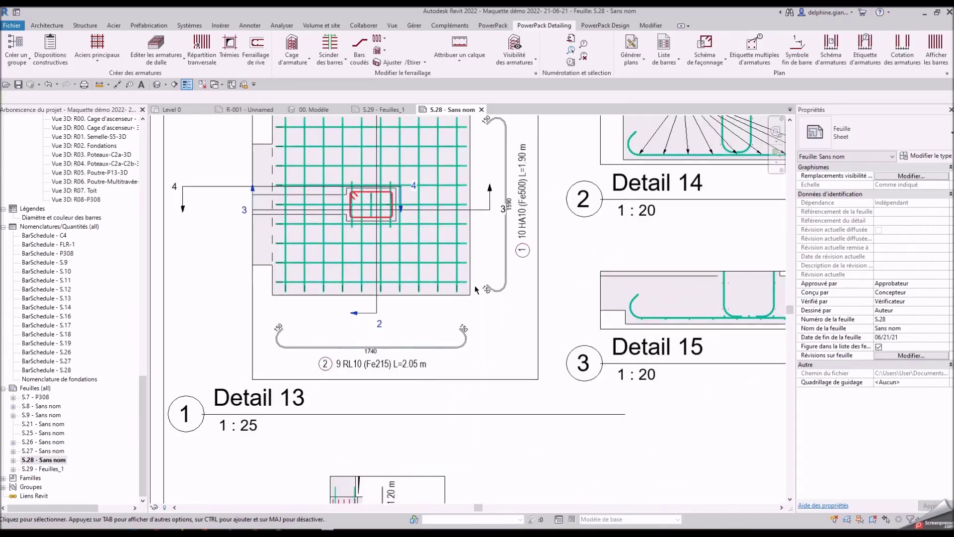
{"action": "scroll", "coordinate": [393, 353], "scroll_direction": "down", "scroll_amount": 4}
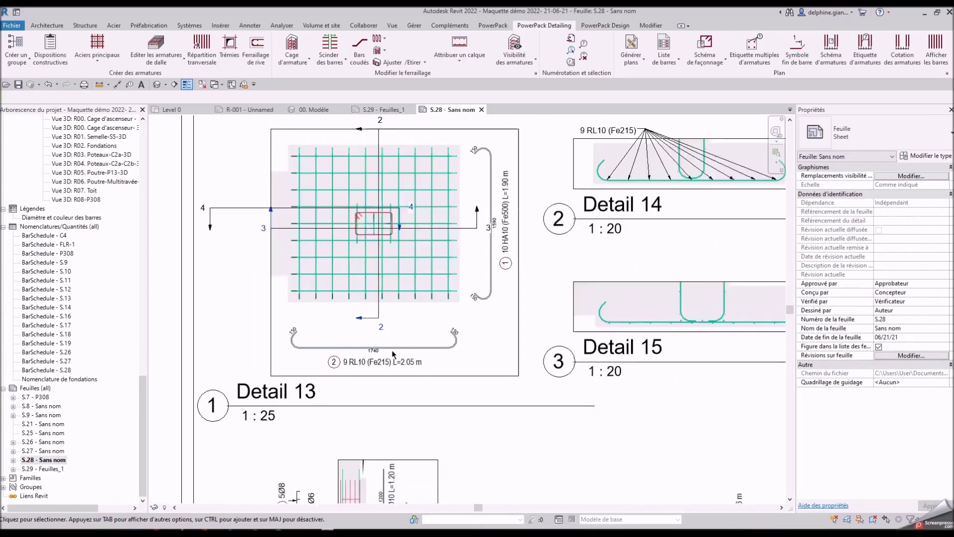
{"action": "scroll", "coordinate": [392, 360], "scroll_direction": "down", "scroll_amount": 3}
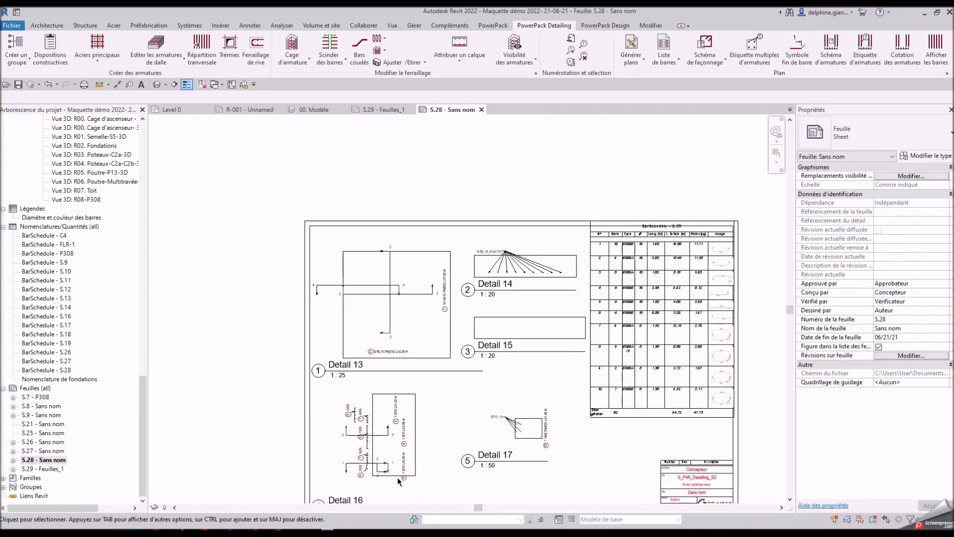
{"action": "scroll", "coordinate": [397, 476], "scroll_direction": "up", "scroll_amount": 5}
{"action": "scroll", "coordinate": [322, 380], "scroll_direction": "up", "scroll_amount": 1}
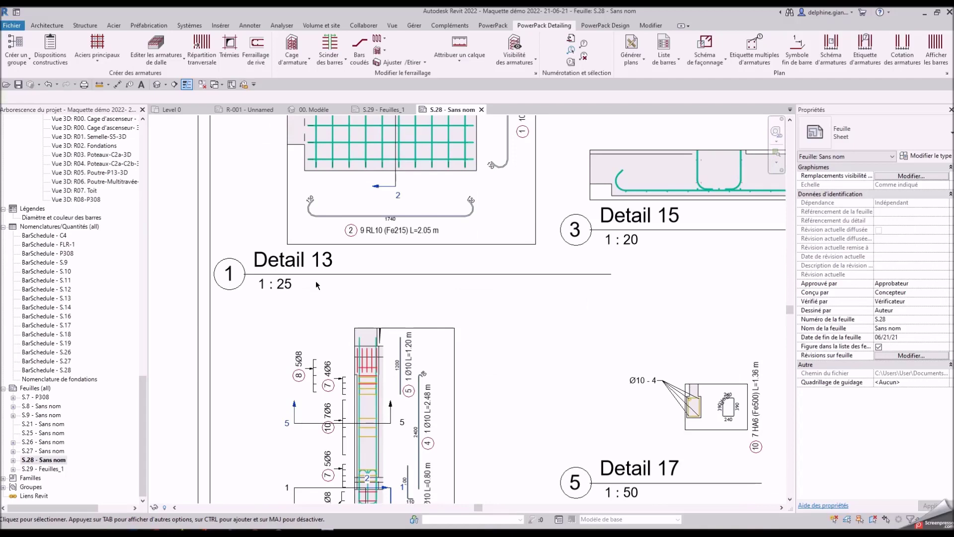
{"action": "scroll", "coordinate": [316, 285], "scroll_direction": "down", "scroll_amount": 2}
{"action": "scroll", "coordinate": [350, 436], "scroll_direction": "up", "scroll_amount": 3}
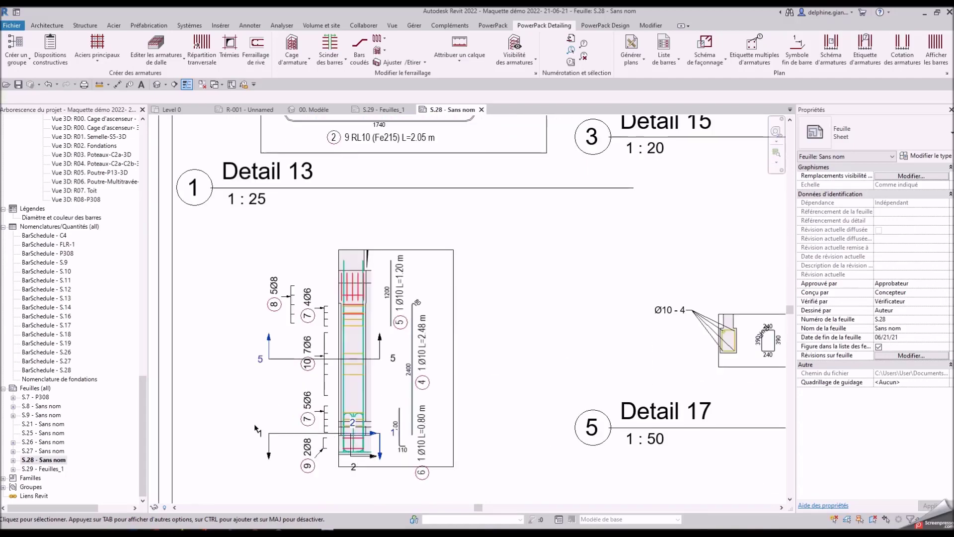
{"action": "scroll", "coordinate": [368, 451], "scroll_direction": "down", "scroll_amount": 1}
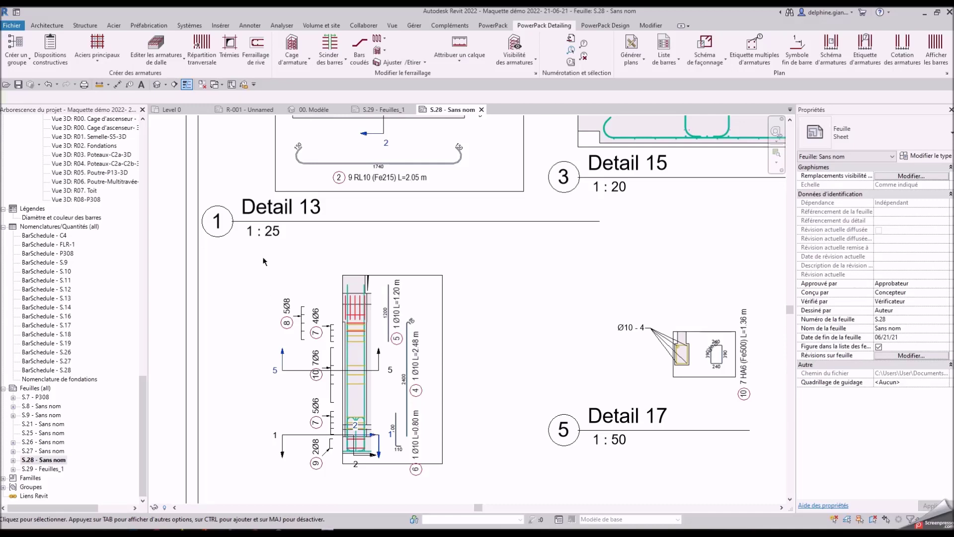
{"action": "scroll", "coordinate": [214, 223], "scroll_direction": "down", "scroll_amount": 2}
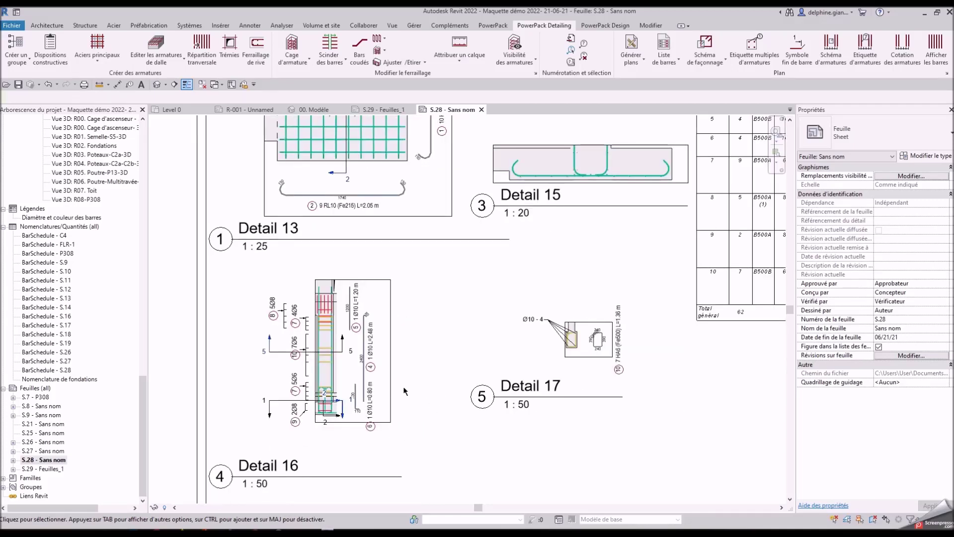
{"action": "scroll", "coordinate": [404, 386], "scroll_direction": "up", "scroll_amount": 1}
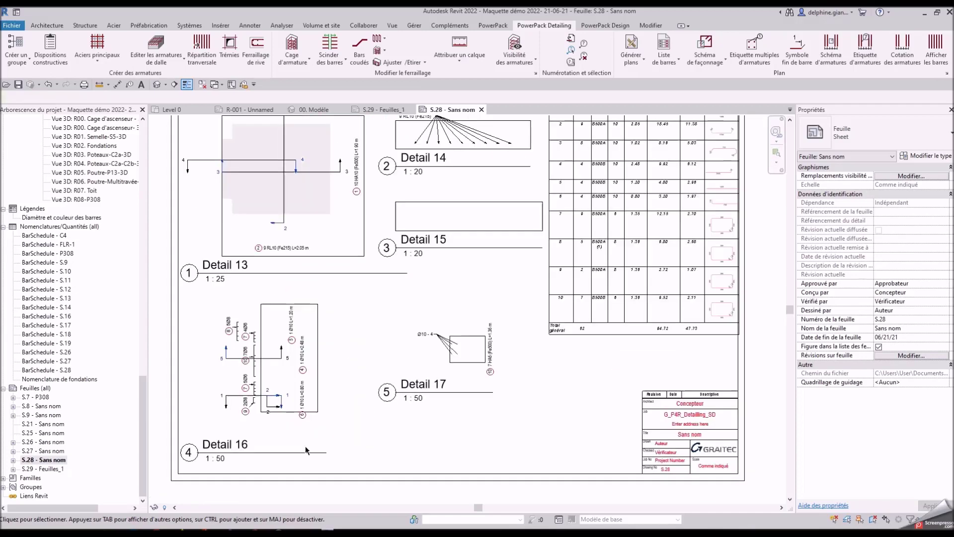
{"action": "scroll", "coordinate": [300, 351], "scroll_direction": "down", "scroll_amount": 3}
Examine the bar schedule and its shape images on sheet S.28, plus the overall layout of the detail views.
{"action": "scroll", "coordinate": [683, 172], "scroll_direction": "up", "scroll_amount": 4}
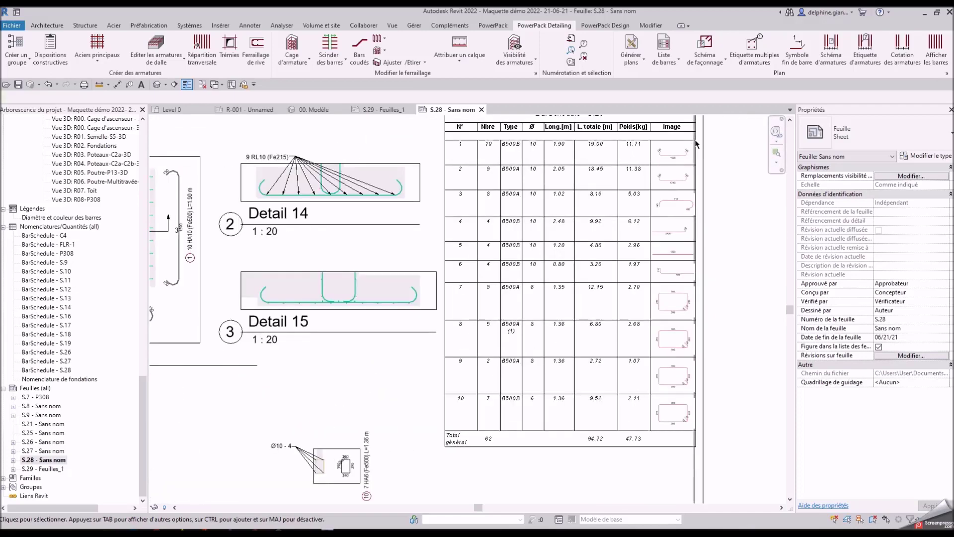
{"action": "scroll", "coordinate": [639, 306], "scroll_direction": "down", "scroll_amount": 3}
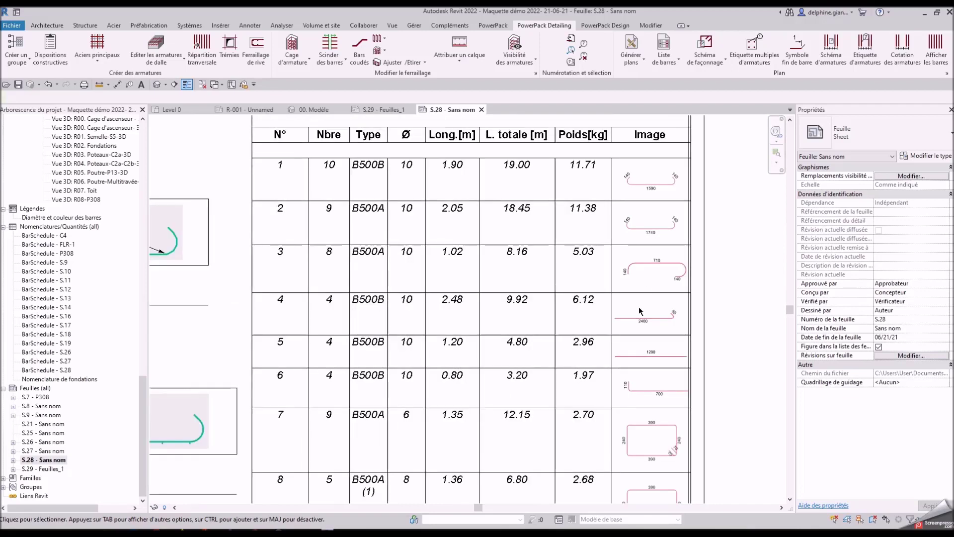
{"action": "scroll", "coordinate": [625, 354], "scroll_direction": "down", "scroll_amount": 1}
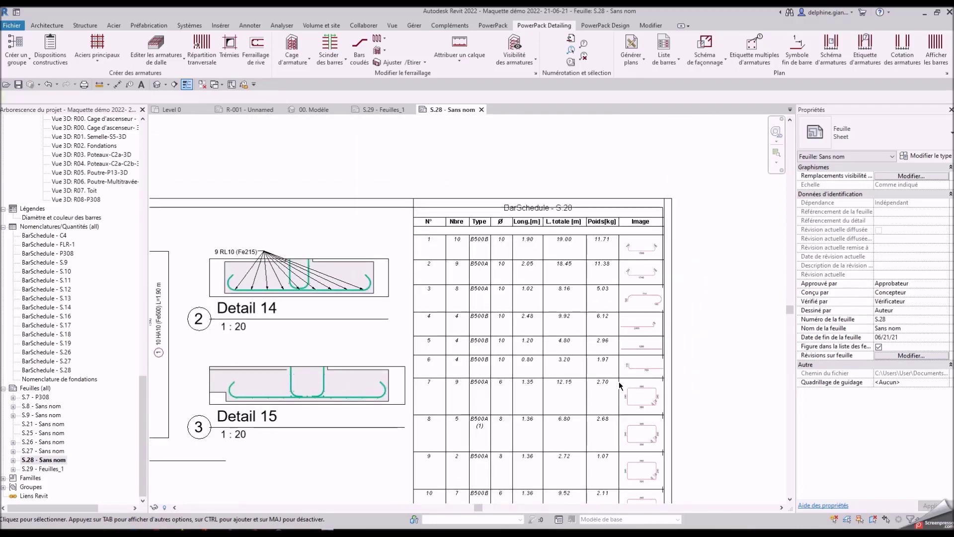
{"action": "scroll", "coordinate": [610, 365], "scroll_direction": "down", "scroll_amount": 1}
{"action": "scroll", "coordinate": [609, 345], "scroll_direction": "down", "scroll_amount": 1}
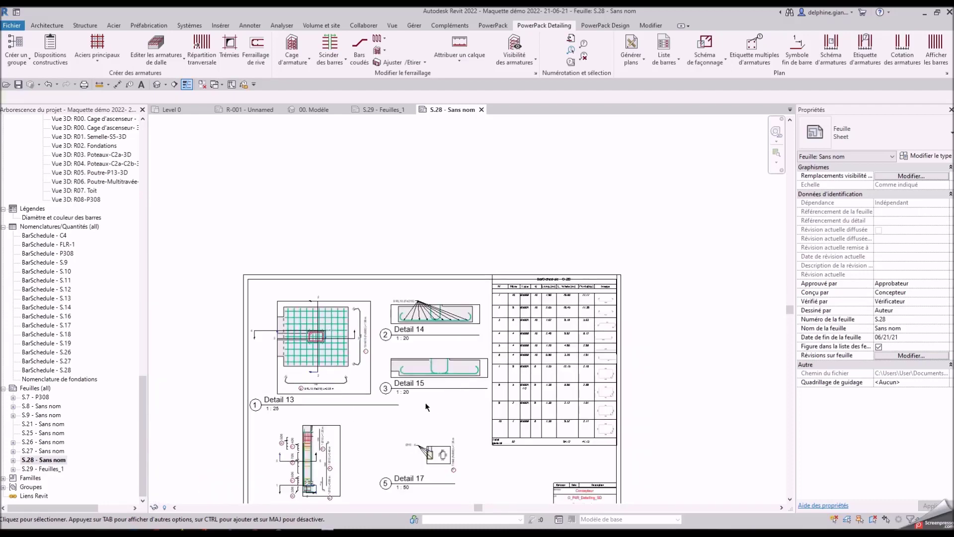
{"action": "scroll", "coordinate": [347, 360], "scroll_direction": "up", "scroll_amount": 1}
{"action": "scroll", "coordinate": [473, 319], "scroll_direction": "down", "scroll_amount": 1}
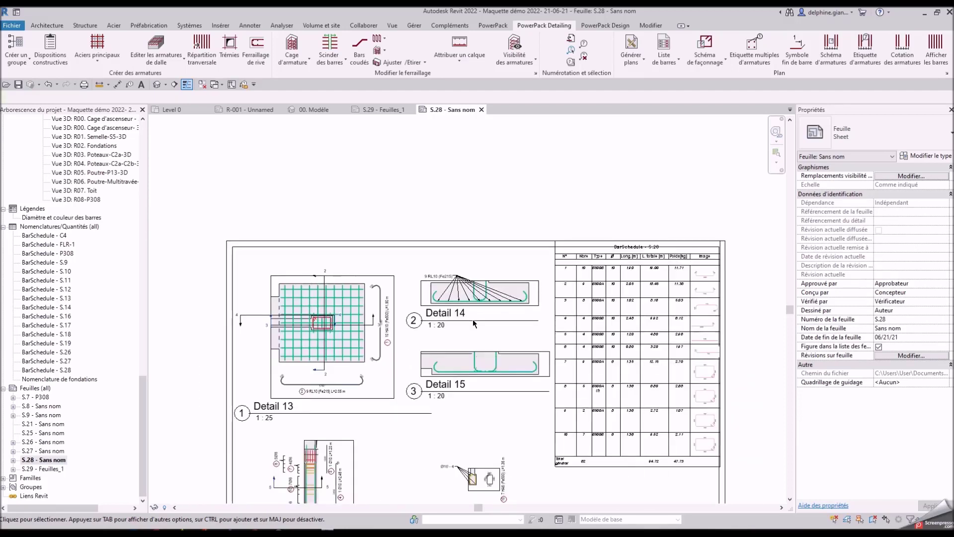
{"action": "scroll", "coordinate": [481, 298], "scroll_direction": "down", "scroll_amount": 1}
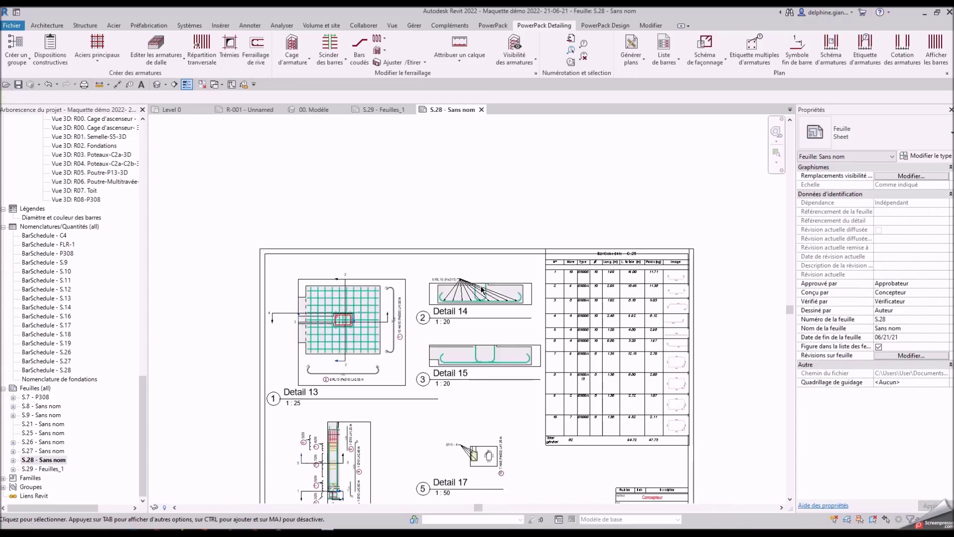
{"action": "scroll", "coordinate": [475, 294], "scroll_direction": "down", "scroll_amount": 1}
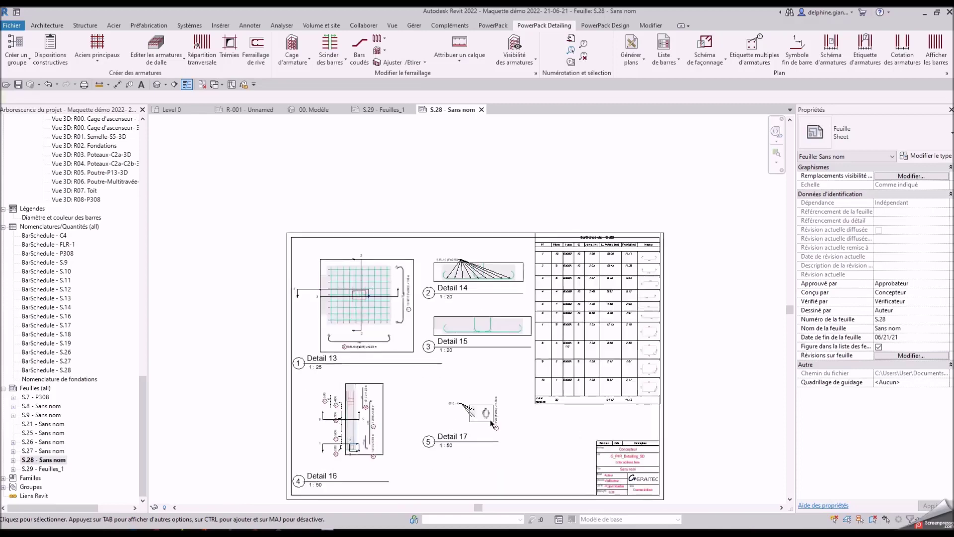
{"action": "scroll", "coordinate": [491, 422], "scroll_direction": "up", "scroll_amount": 1}
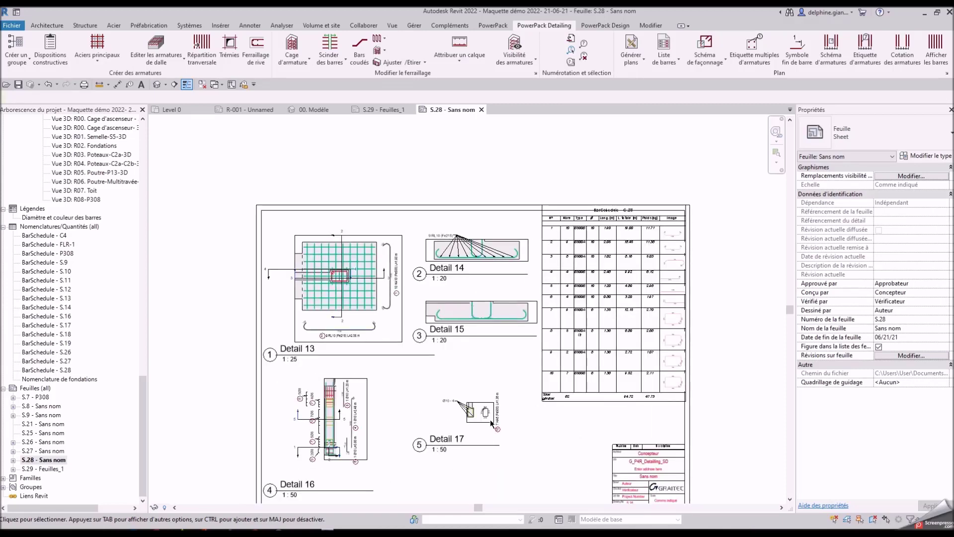